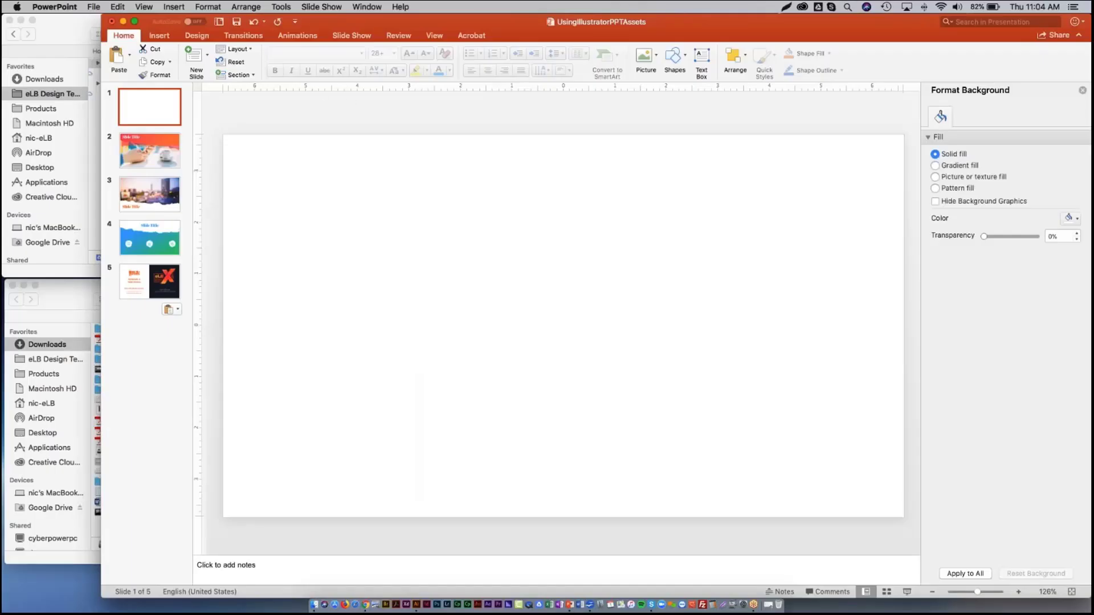
Insert the icons8-creativity artwork from the _images folder onto slide 1, enlarge it to about 6.22" square and place it near the slide's centre
click(66, 27)
click(364, 63)
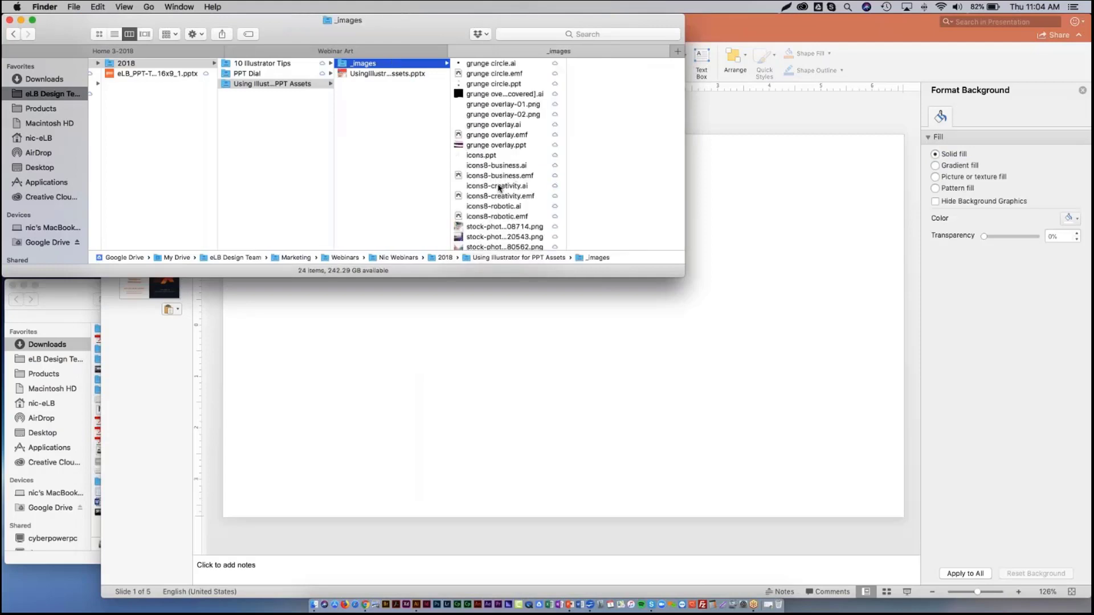
drag(499, 188, 612, 376)
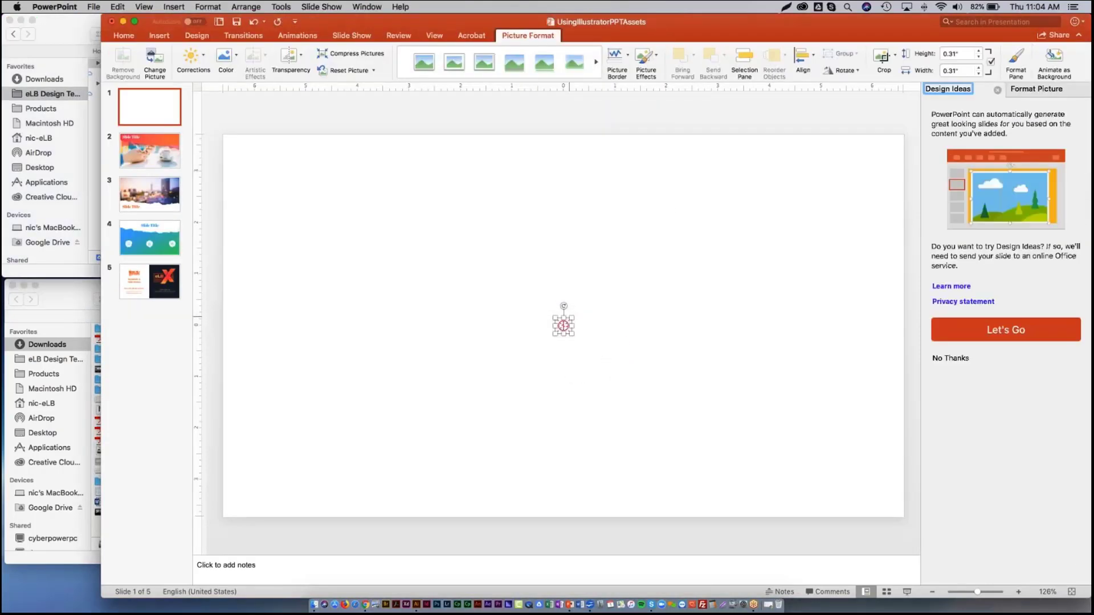
drag(573, 315, 738, 152)
drag(644, 242, 349, 285)
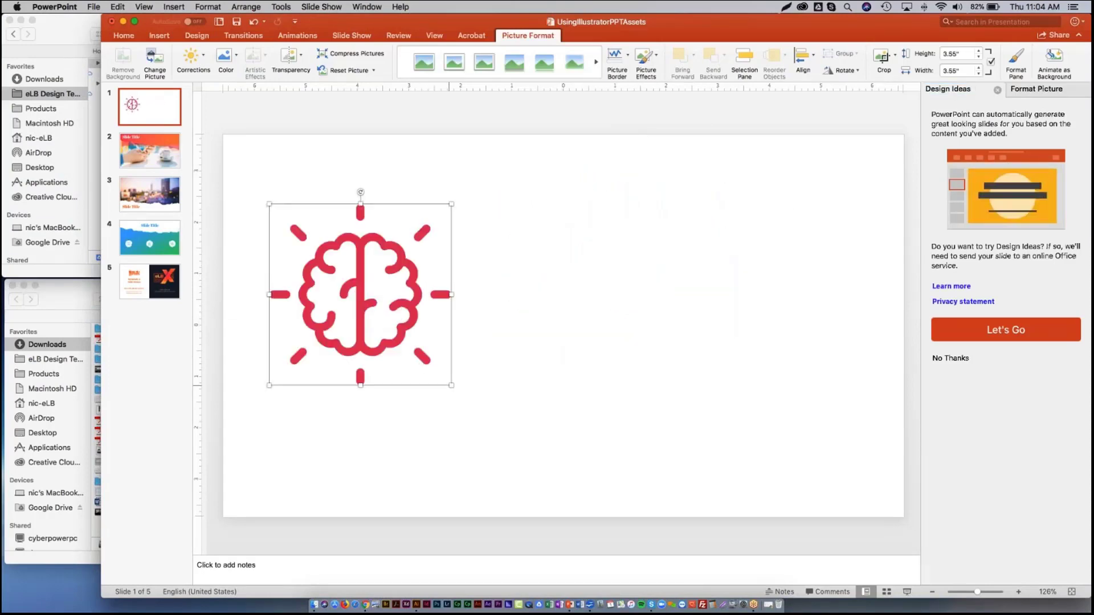
drag(449, 383, 588, 521)
drag(420, 359, 532, 278)
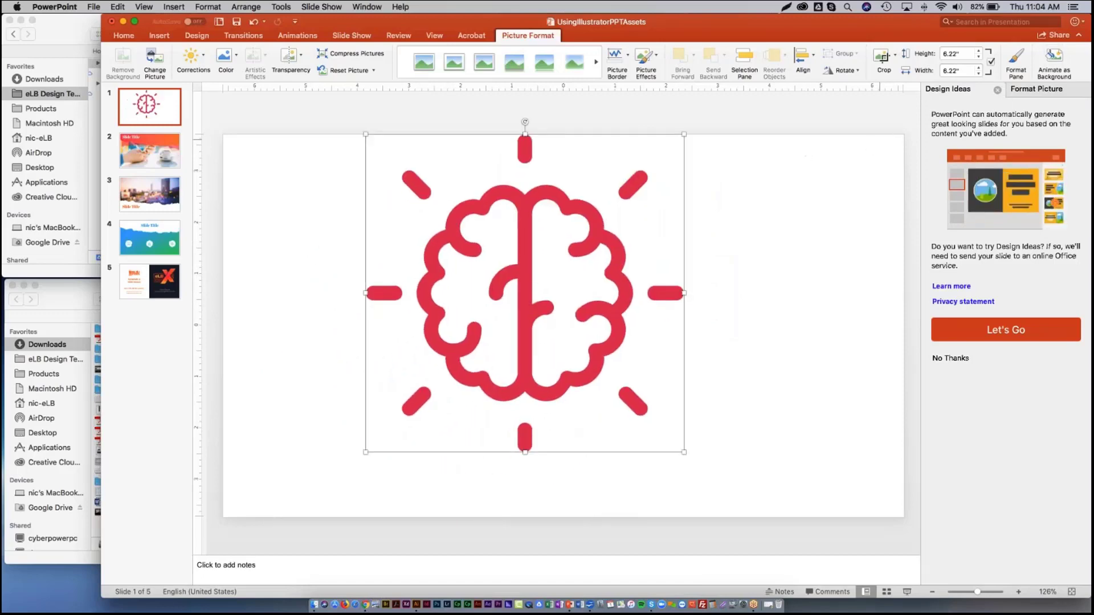
Try to recolour the brain icon by giving the picture a solid blue fill from the theme colours
click(1029, 89)
click(940, 118)
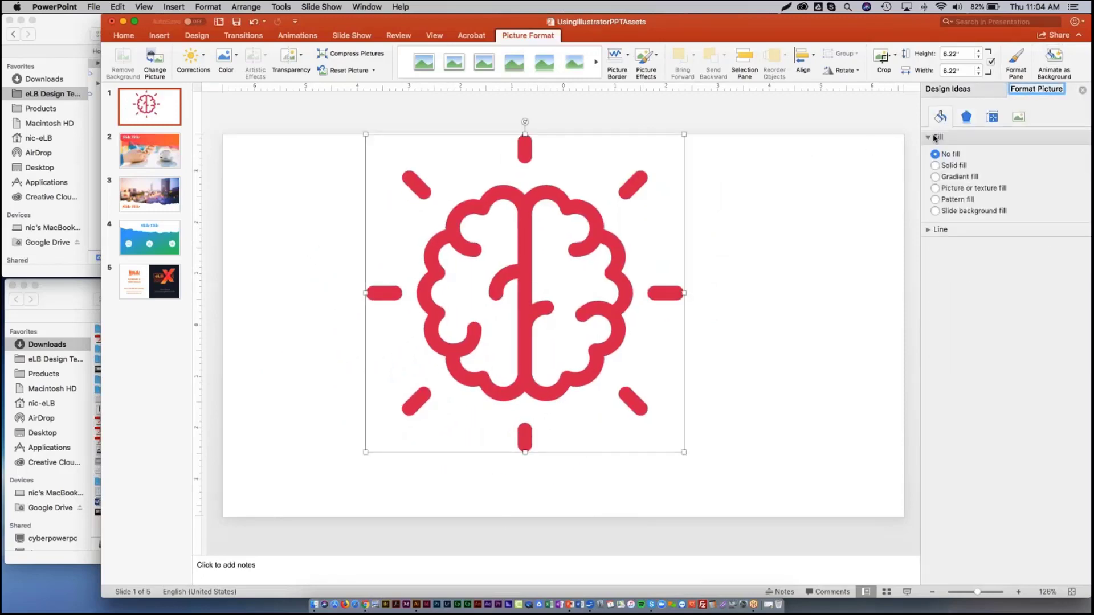
click(936, 166)
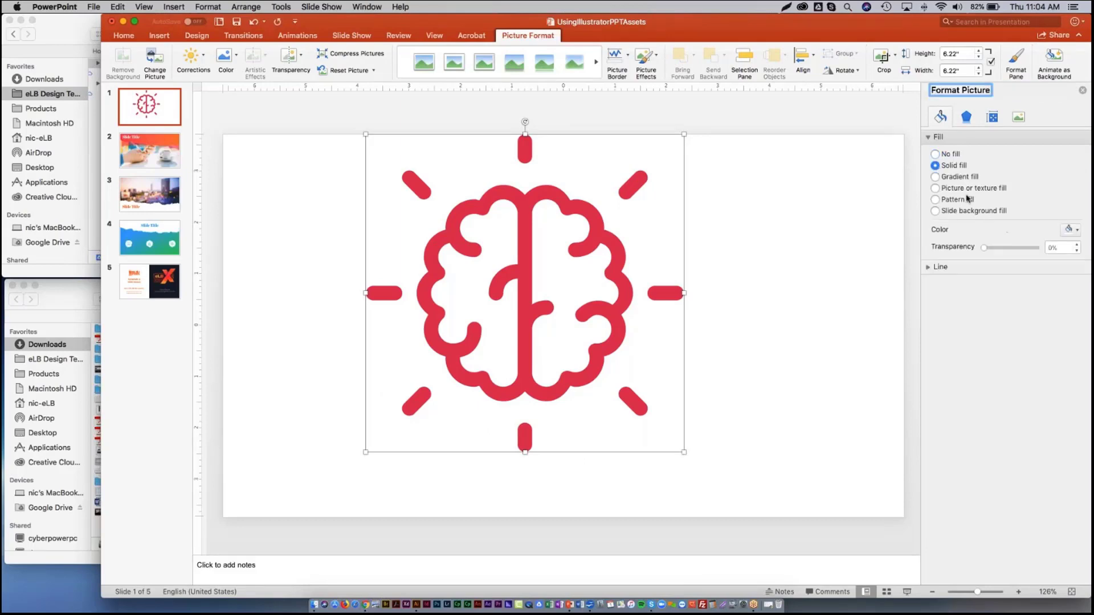
click(1071, 229)
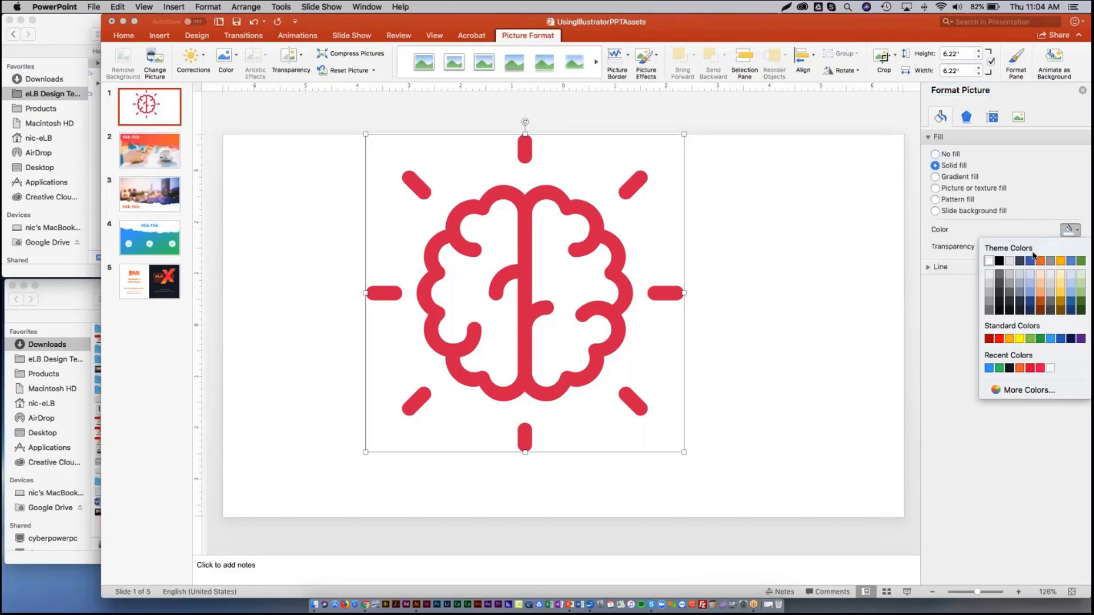
click(1032, 263)
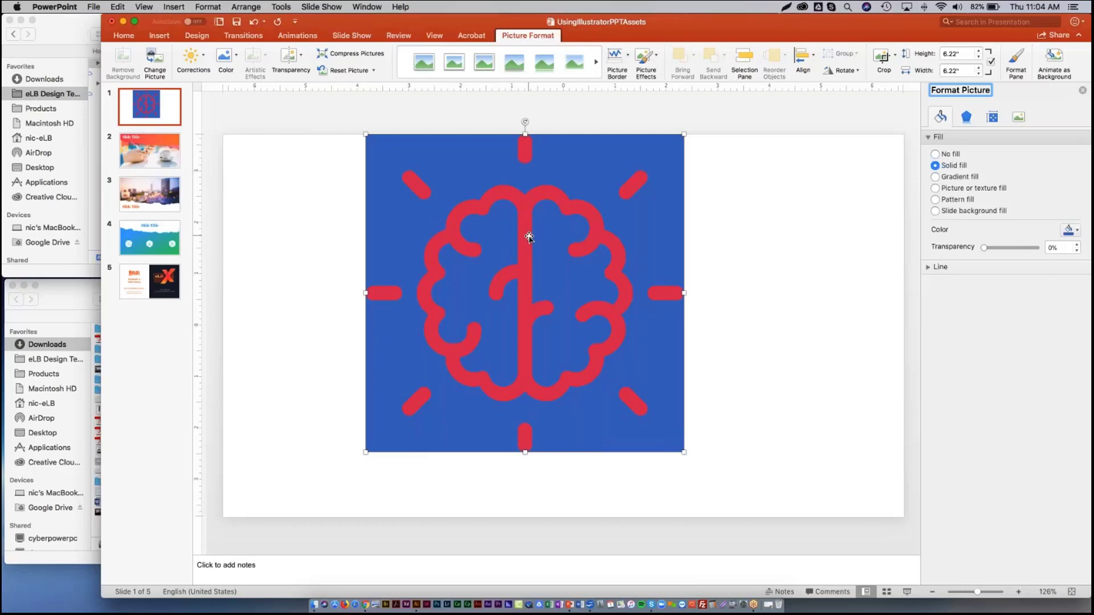
Remove the blue-filled brain picture from slide 1
key(Escape)
click(621, 166)
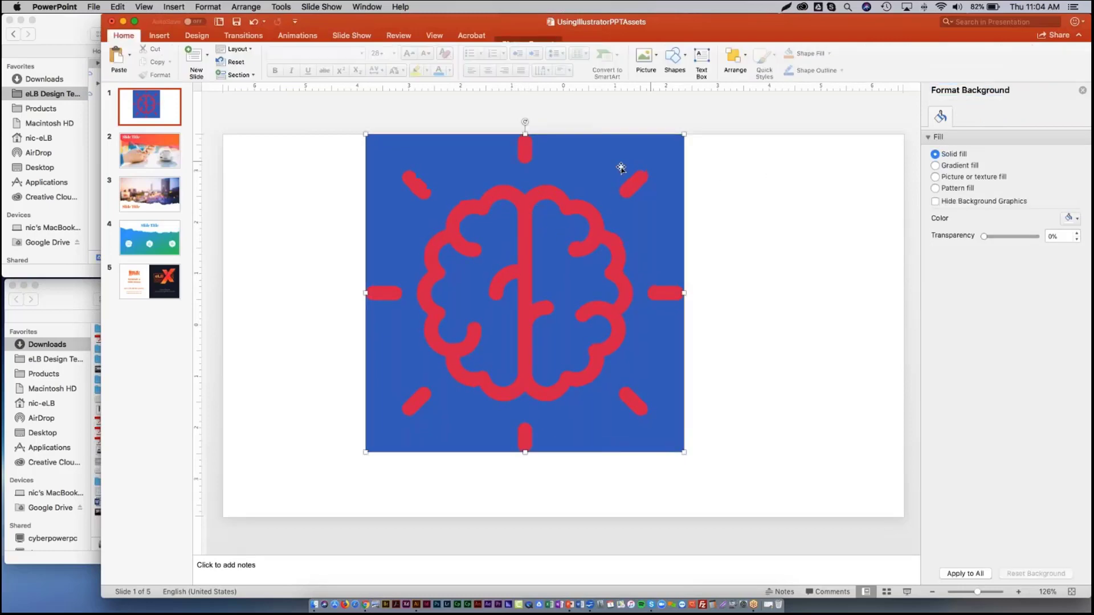
key(super+x)
Switch to Illustrator and export icons8-creativity as an Enhanced Metafile (emf) into the Using Illustrator for PPT Assets folder
key(super+Tab)
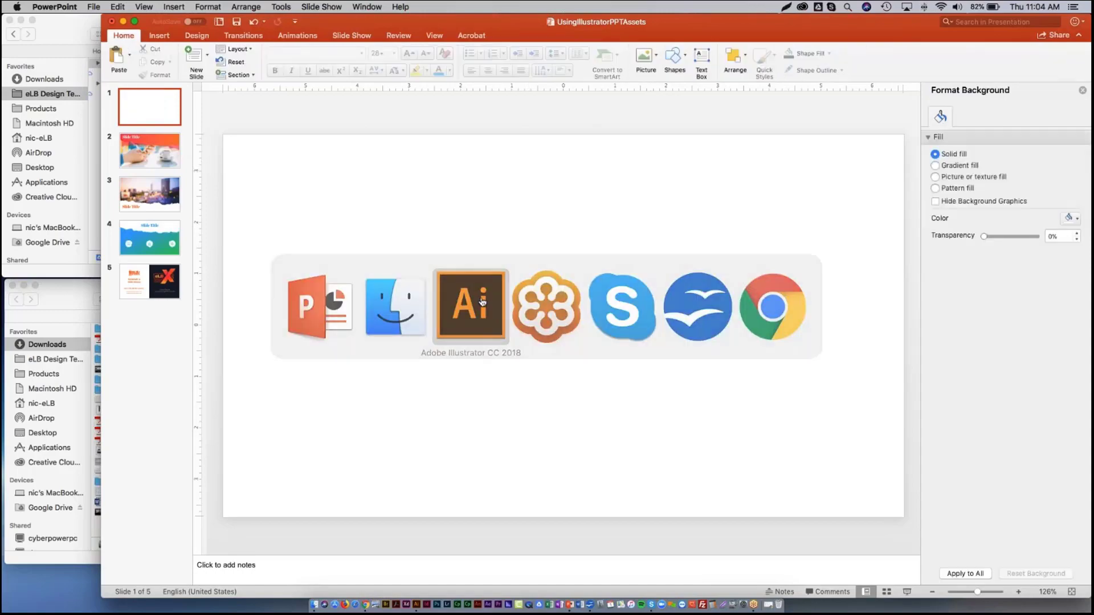
click(481, 302)
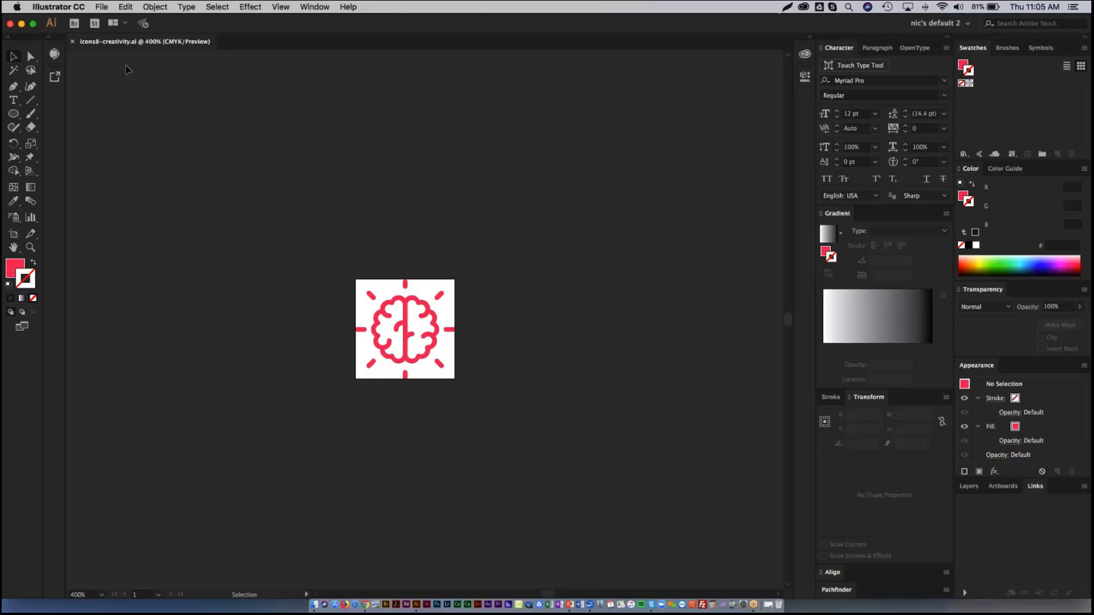
click(103, 8)
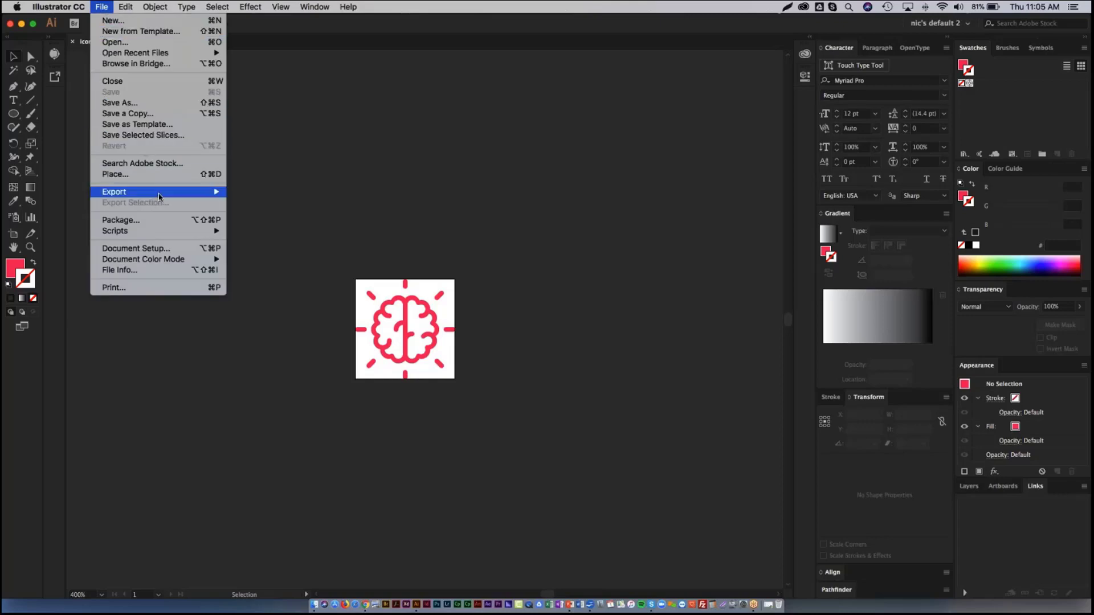
mouse_move(163, 197)
click(279, 204)
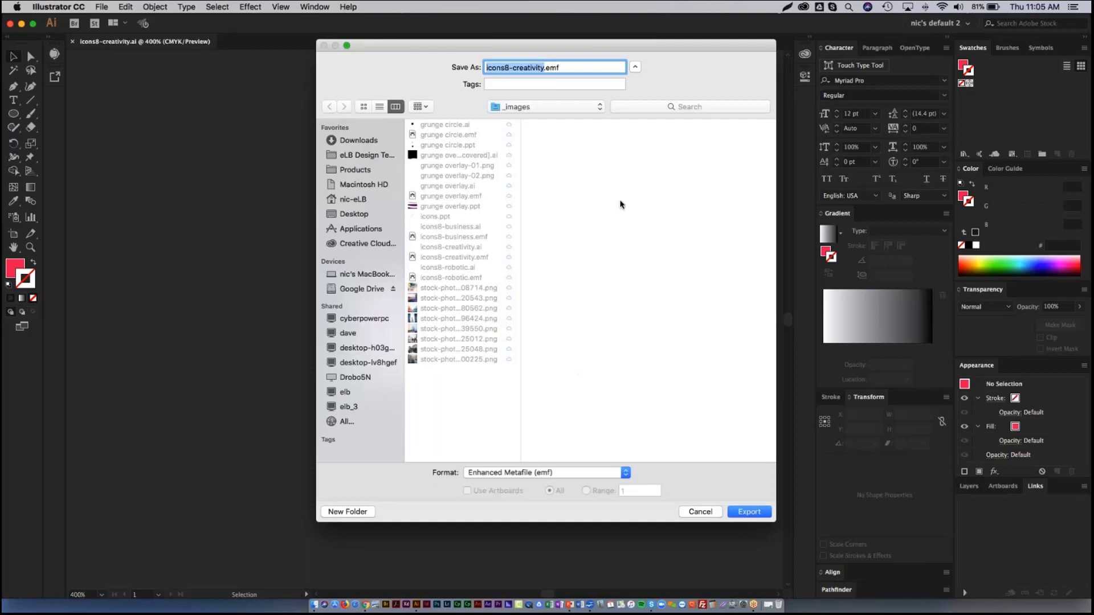
click(576, 109)
click(569, 117)
click(510, 473)
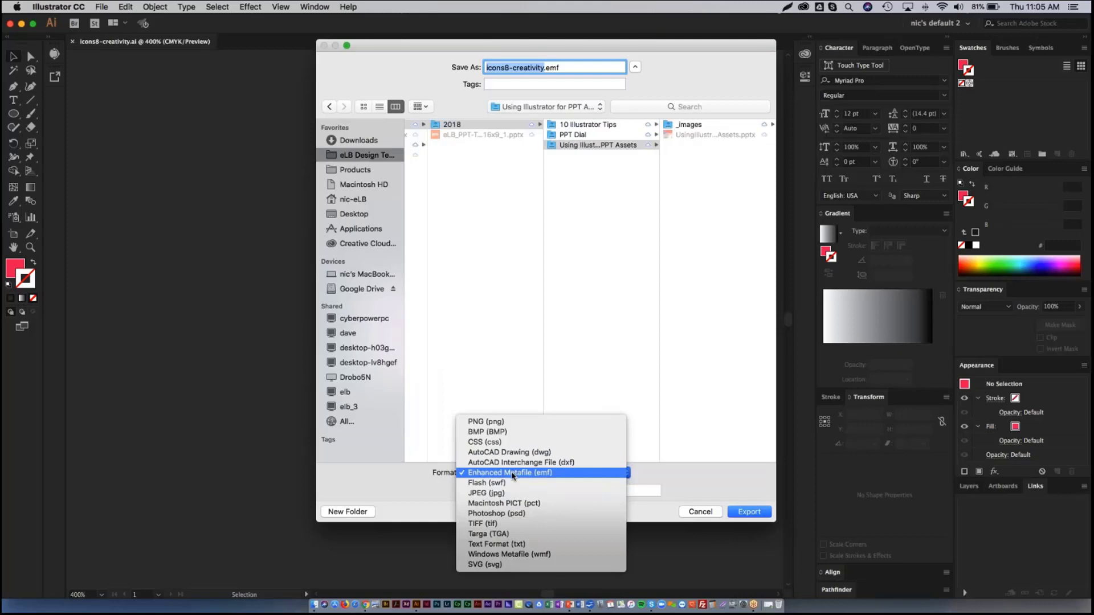
click(513, 475)
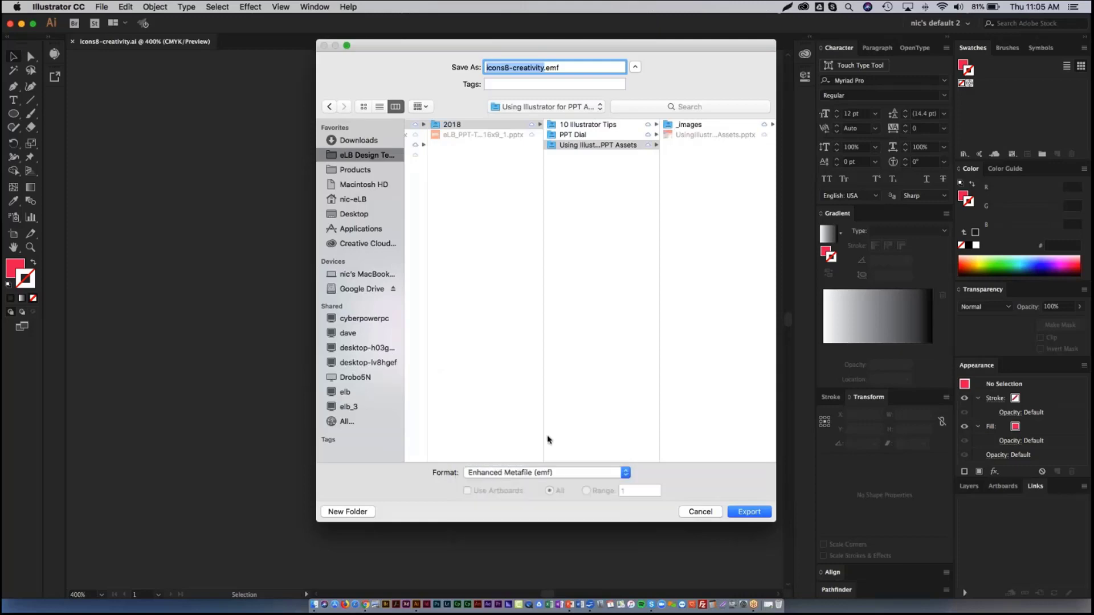
click(743, 512)
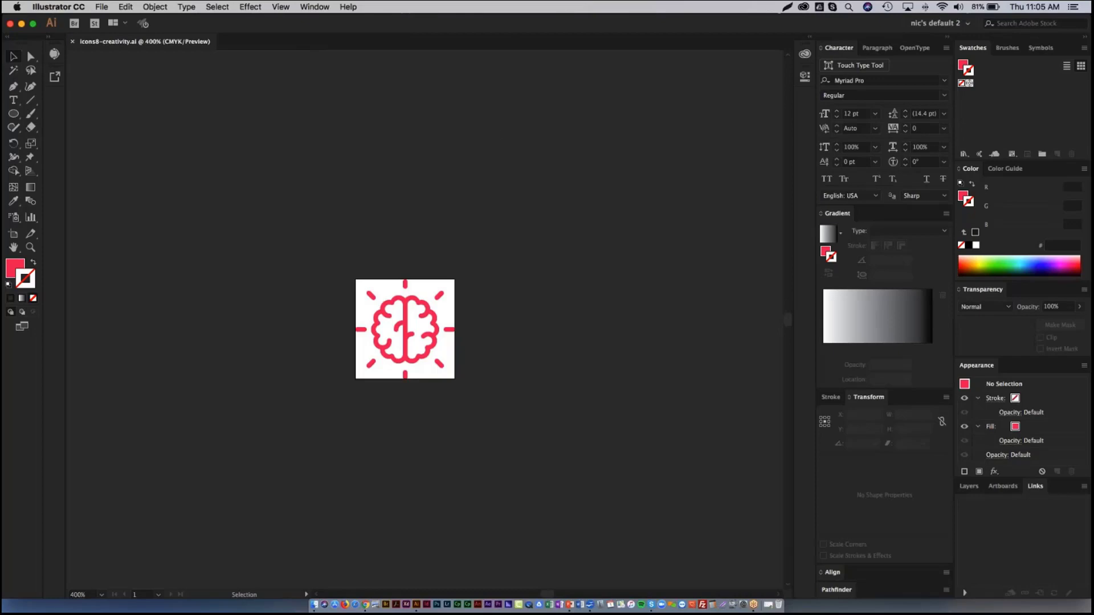
Switch to OpenOffice, create a new presentation and delete the layout placeholders from its slide
key(super+Tab)
key(super+Tab)
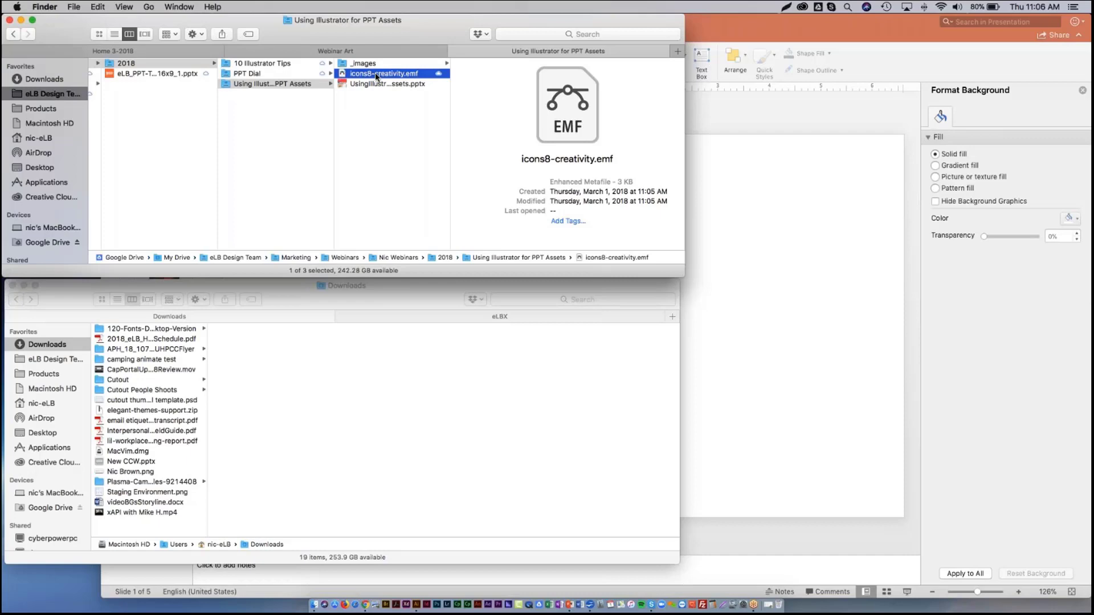
click(591, 598)
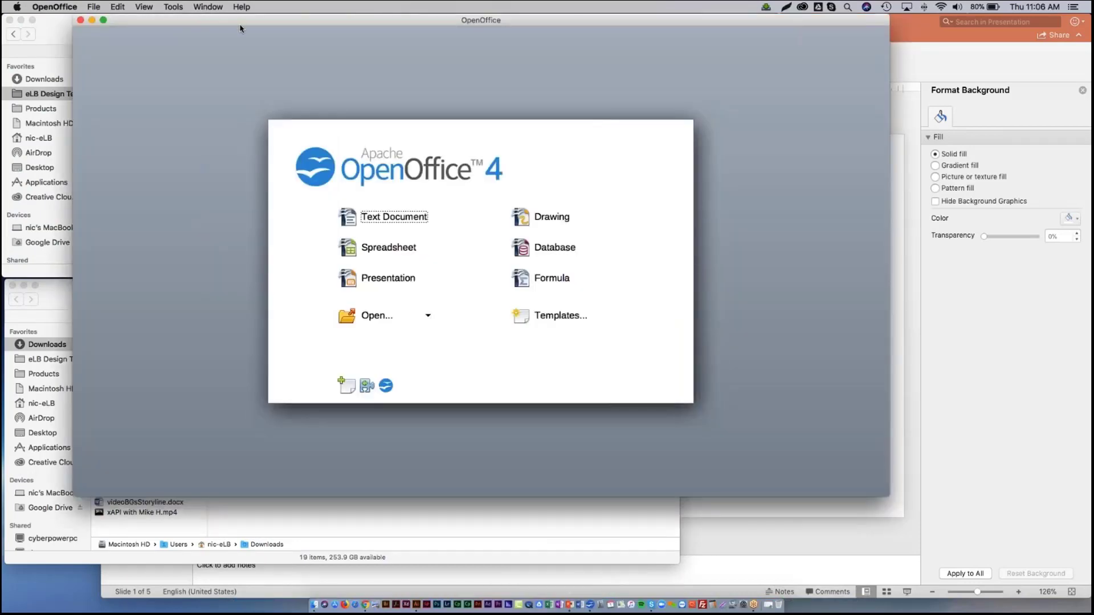
click(384, 279)
drag(242, 108, 684, 436)
key(Delete)
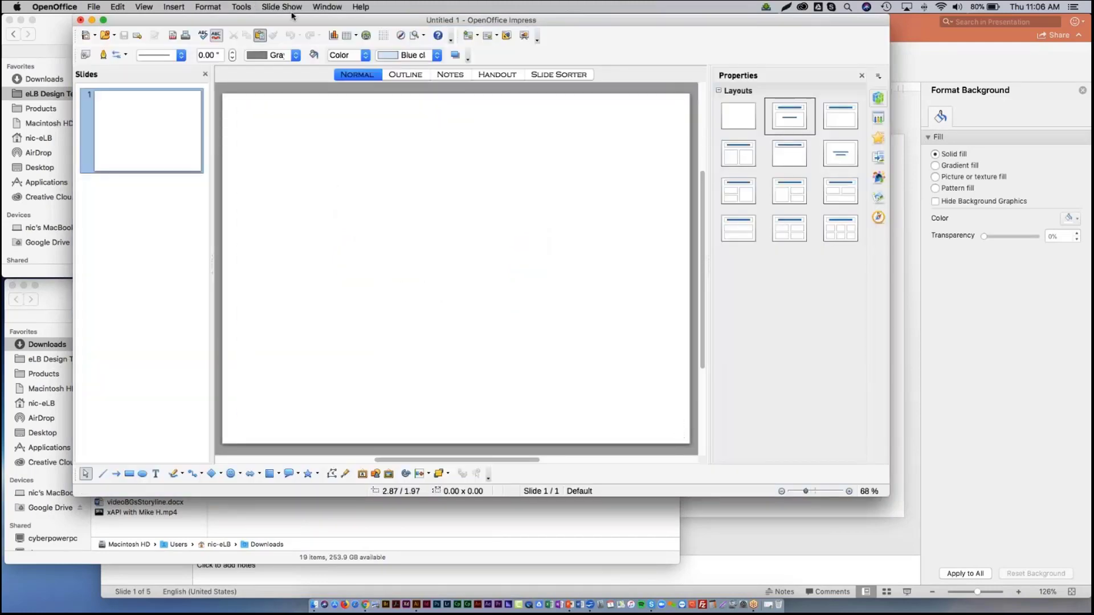
Place the exported icons8-creativity.emf file on the blank OpenOffice slide
drag(295, 26, 353, 141)
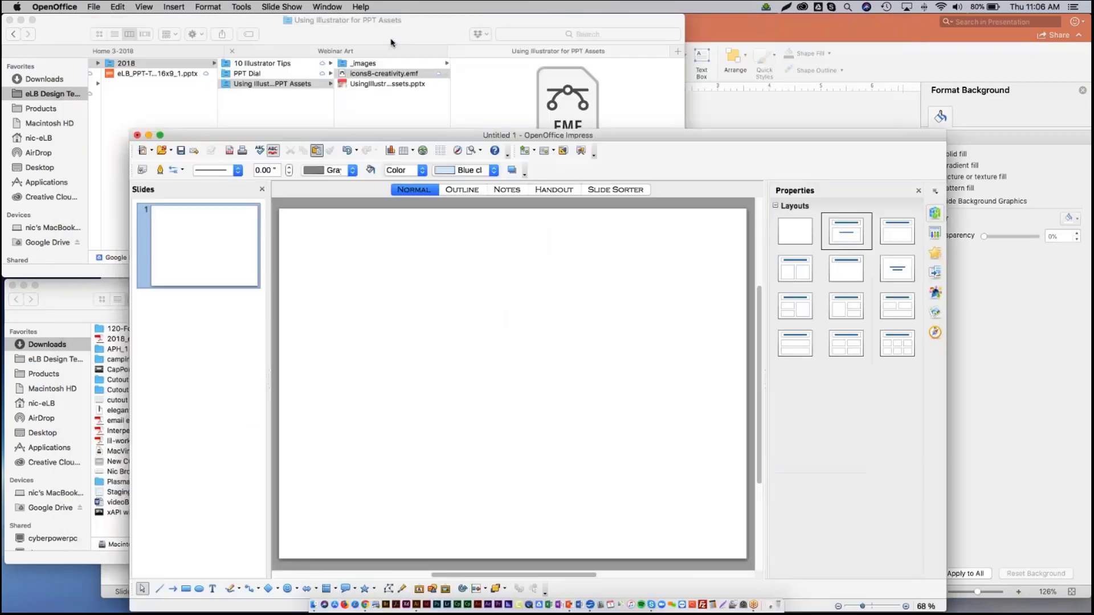
click(360, 74)
drag(569, 374, 507, 378)
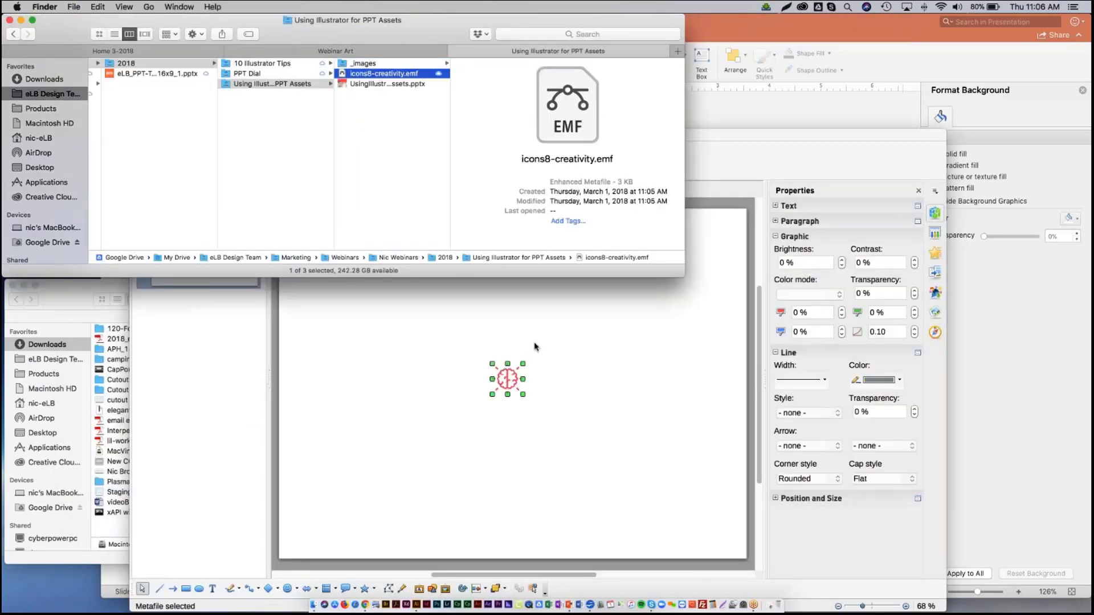
Break the placed brain metafile apart into editable curves and select all the resulting pieces
click(511, 371)
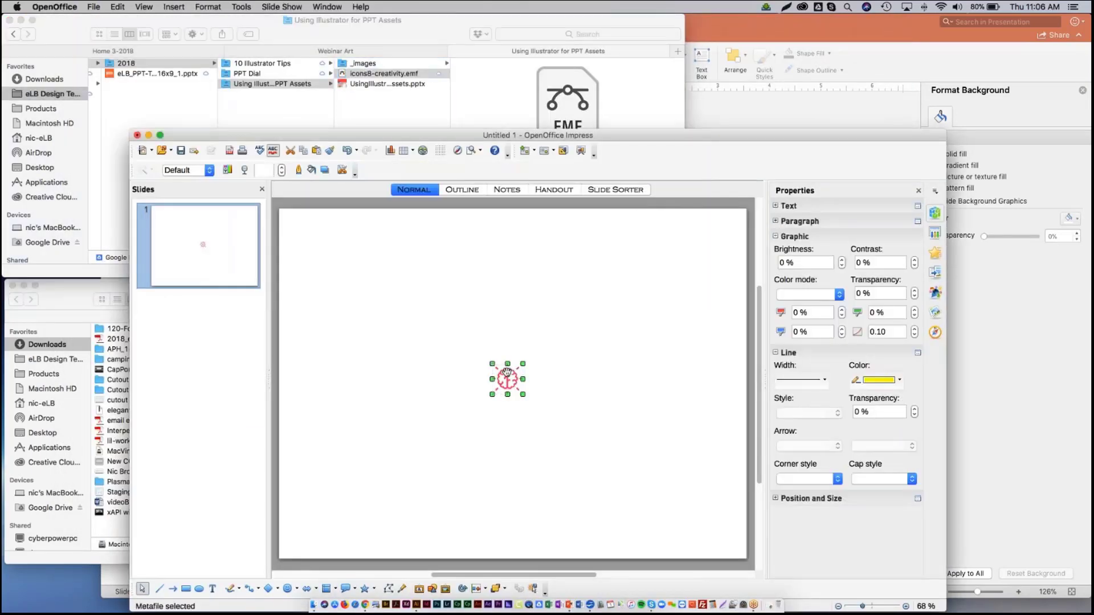
right_click(507, 373)
click(534, 231)
drag(449, 335, 548, 422)
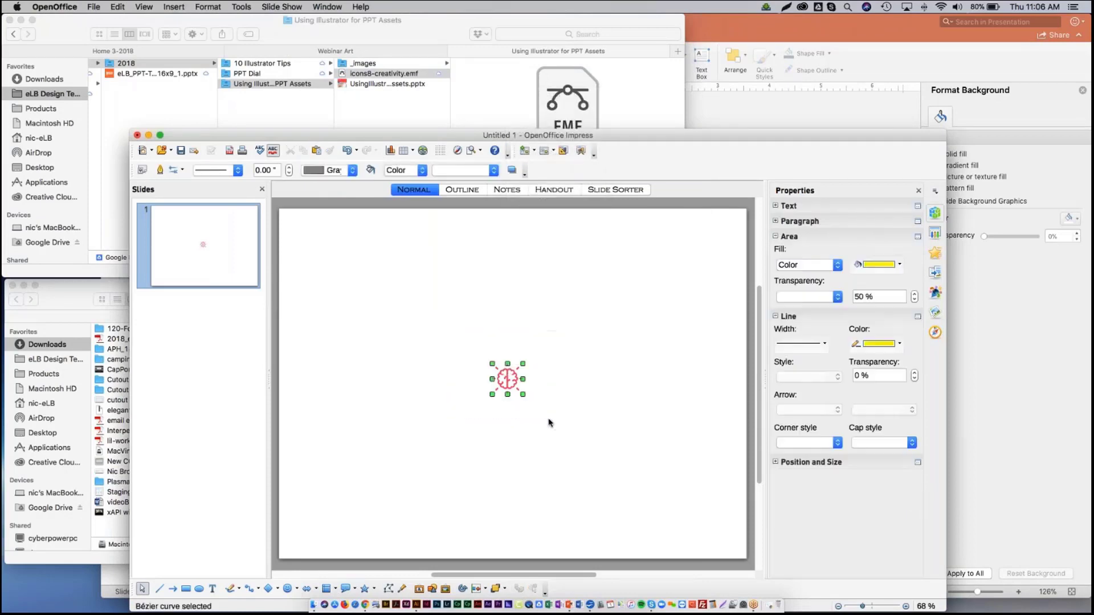
Select the brain icon's curve and set its area fill colour to purple
click(579, 369)
click(513, 376)
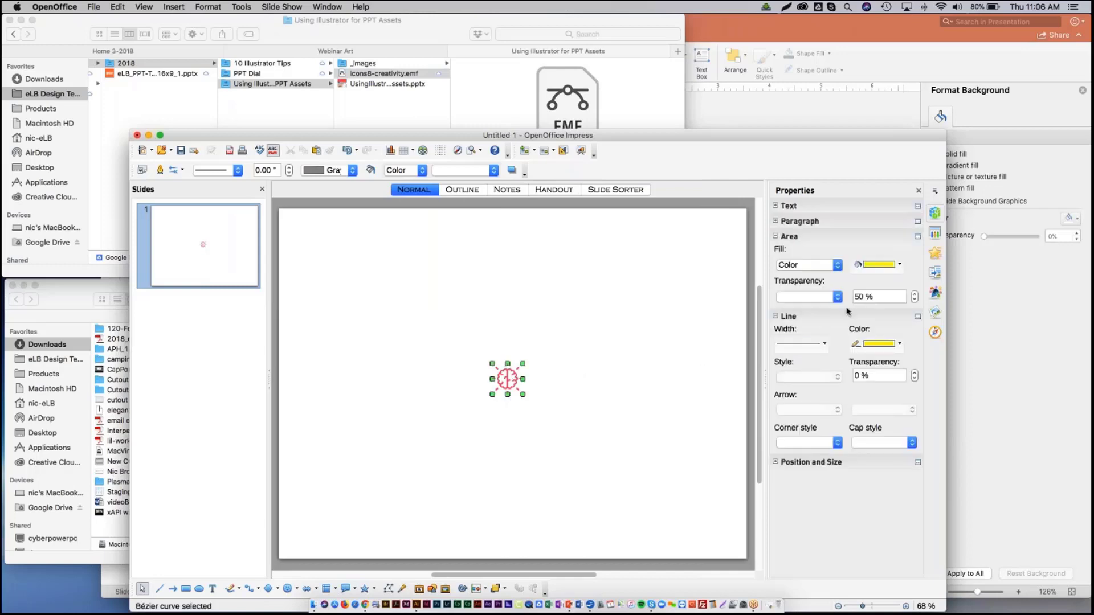
click(901, 265)
click(912, 227)
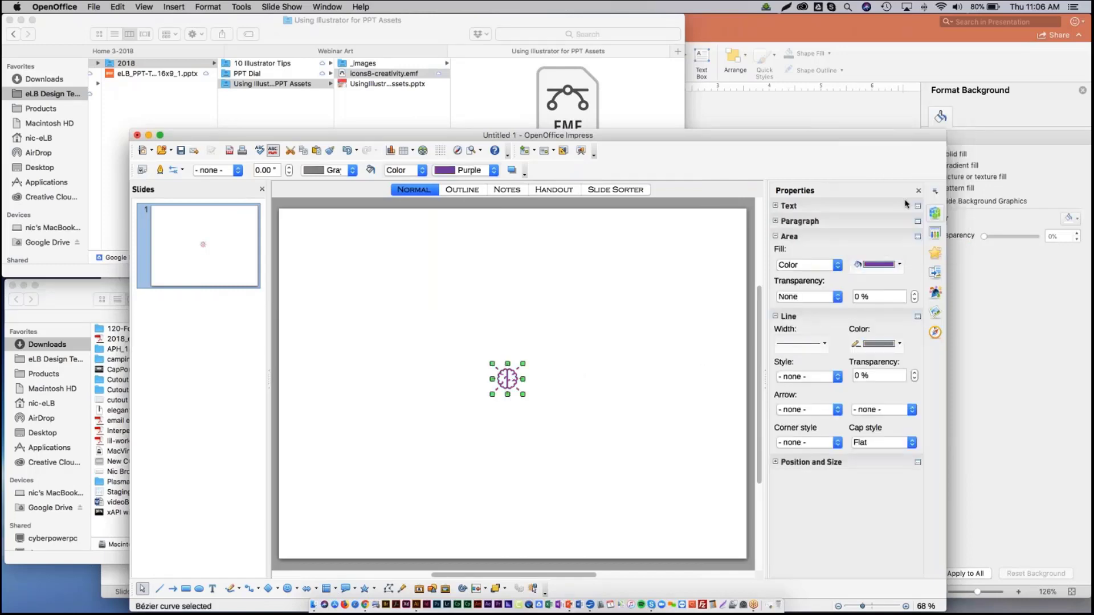
Change the brain icon's area fill colour to green
click(899, 265)
click(905, 167)
click(899, 265)
click(951, 147)
Reselect the green brain icon and enlarge it in proportion to nearly the full height of the slide
click(498, 360)
click(505, 375)
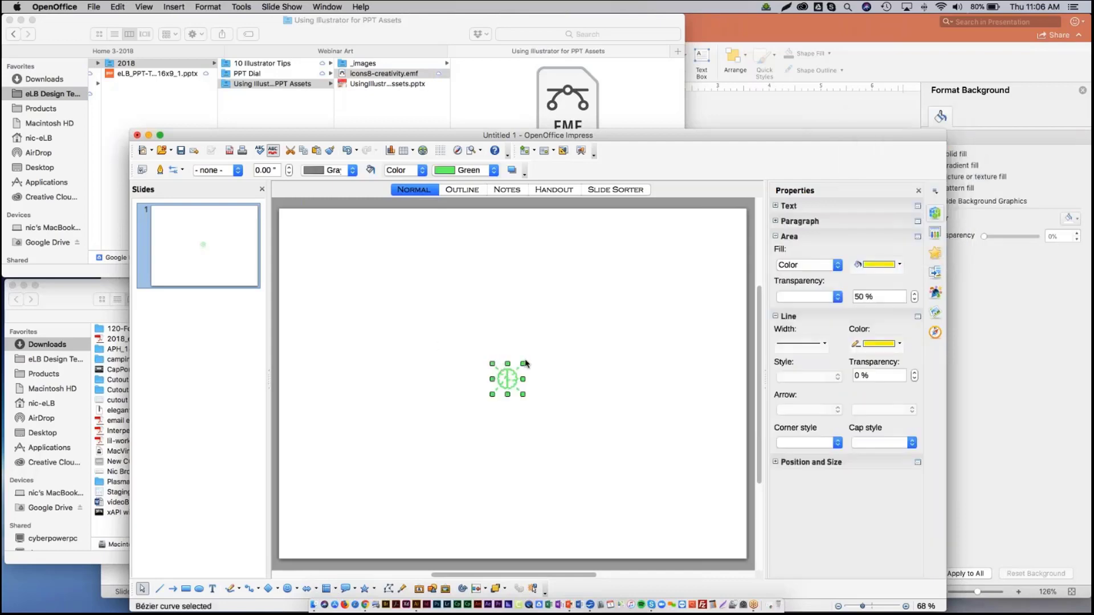
click(507, 371)
click(506, 377)
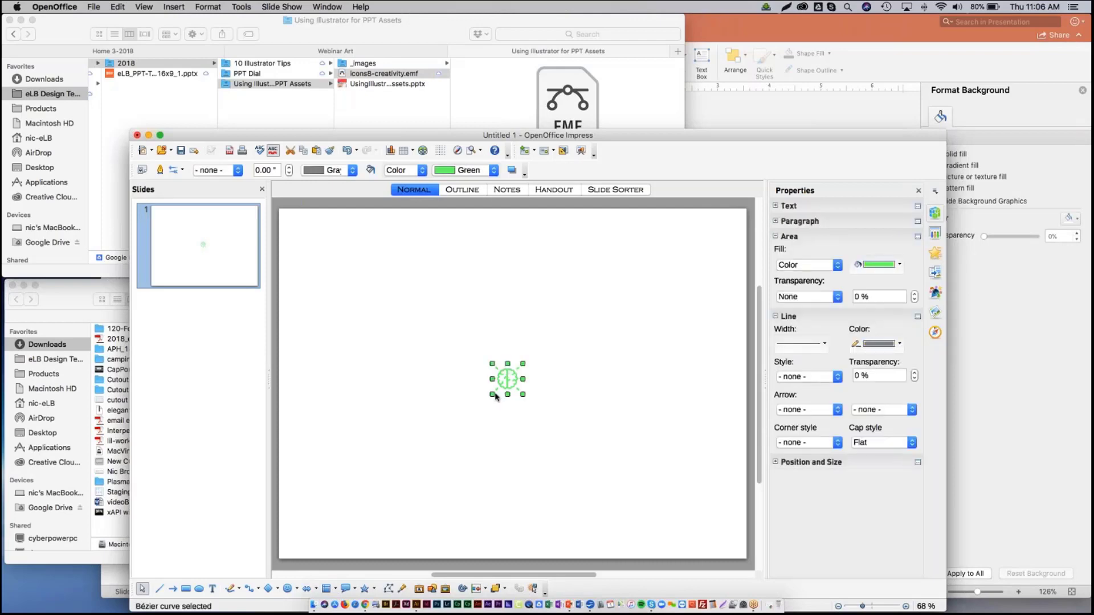
drag(492, 394, 355, 529)
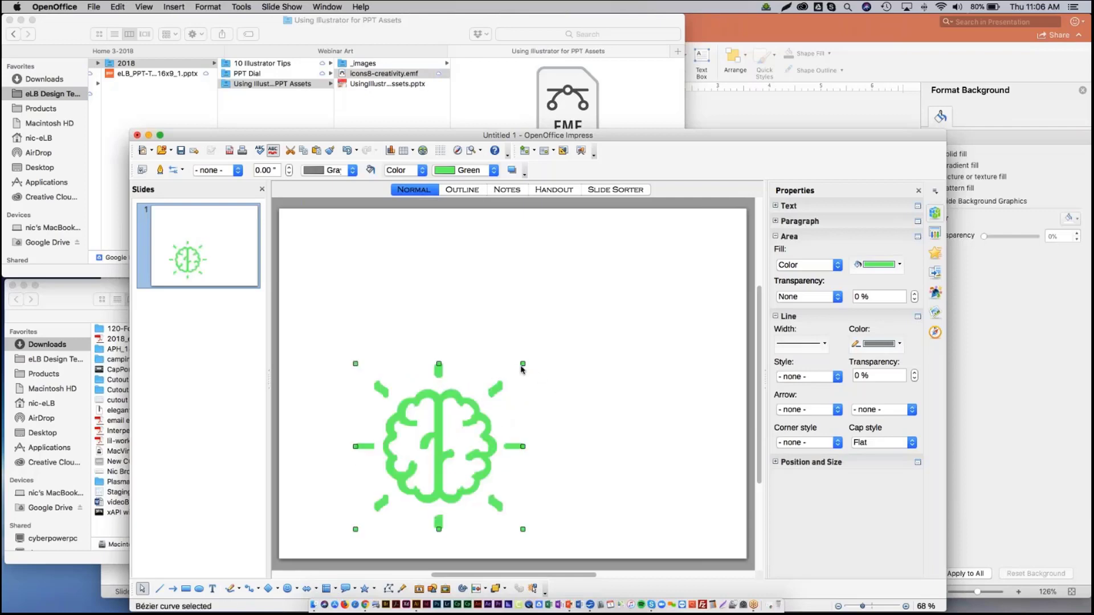
drag(522, 364, 670, 219)
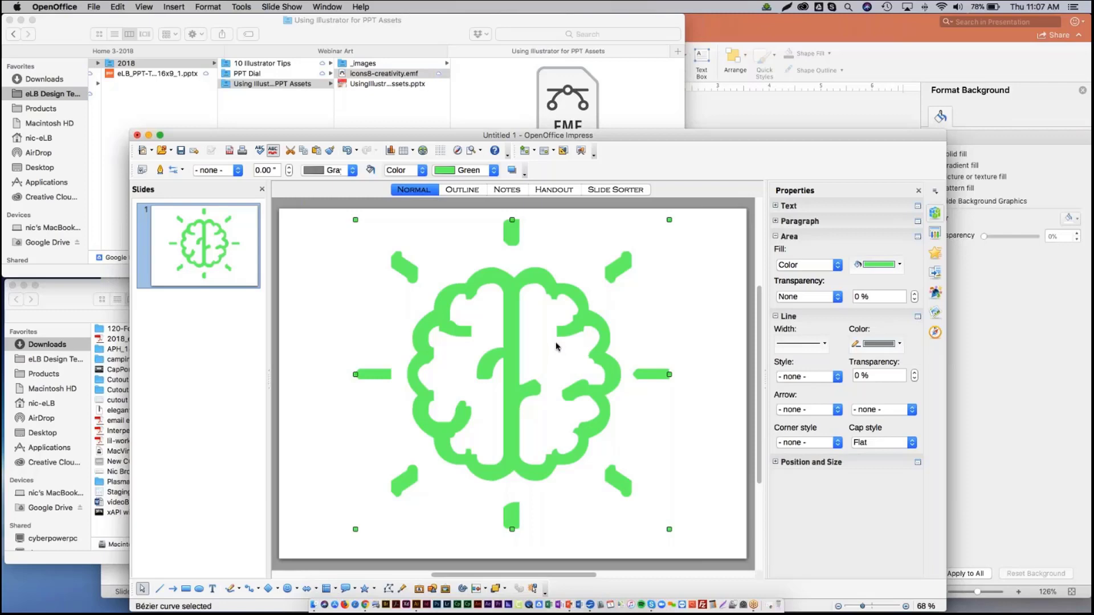
Shrink the green brain icon to a small size near the centre of the slide and deselect it
click(665, 280)
click(615, 267)
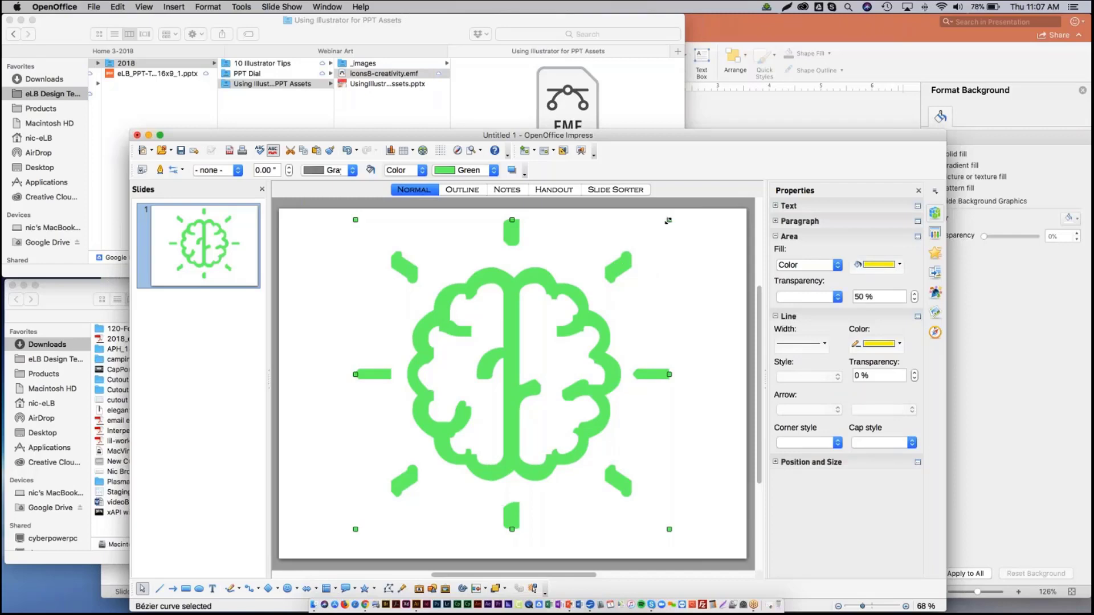
drag(669, 220, 512, 348)
click(393, 486)
click(571, 332)
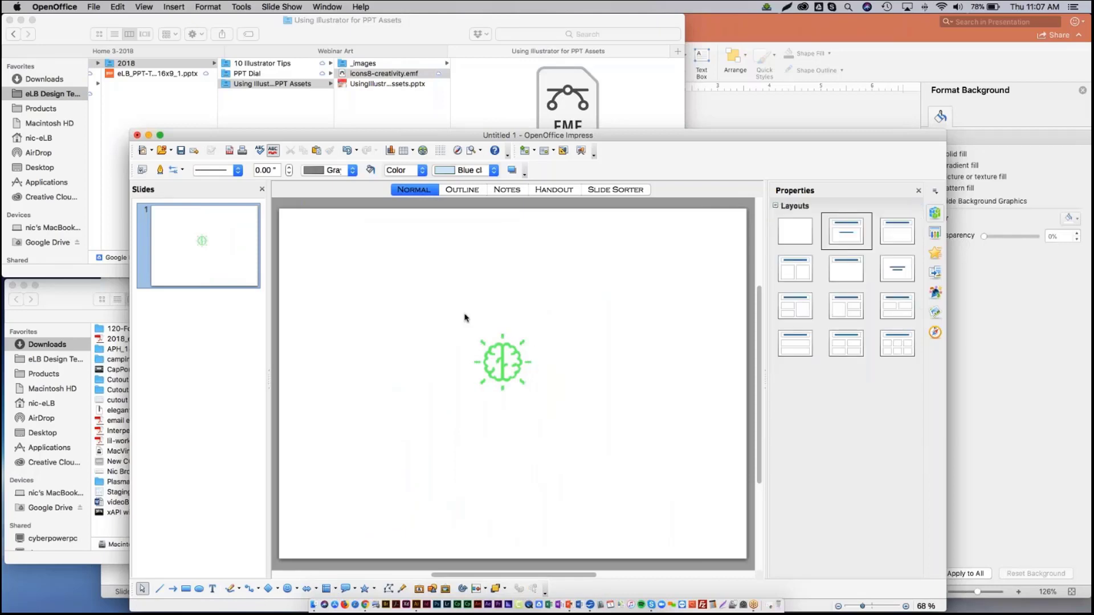
Save the presentation as a Microsoft PowerPoint 97/2000/XP (.ppt) file in the Using Illustrator for PPT Assets folder, keeping the current format
drag(400, 134, 382, 77)
click(93, 6)
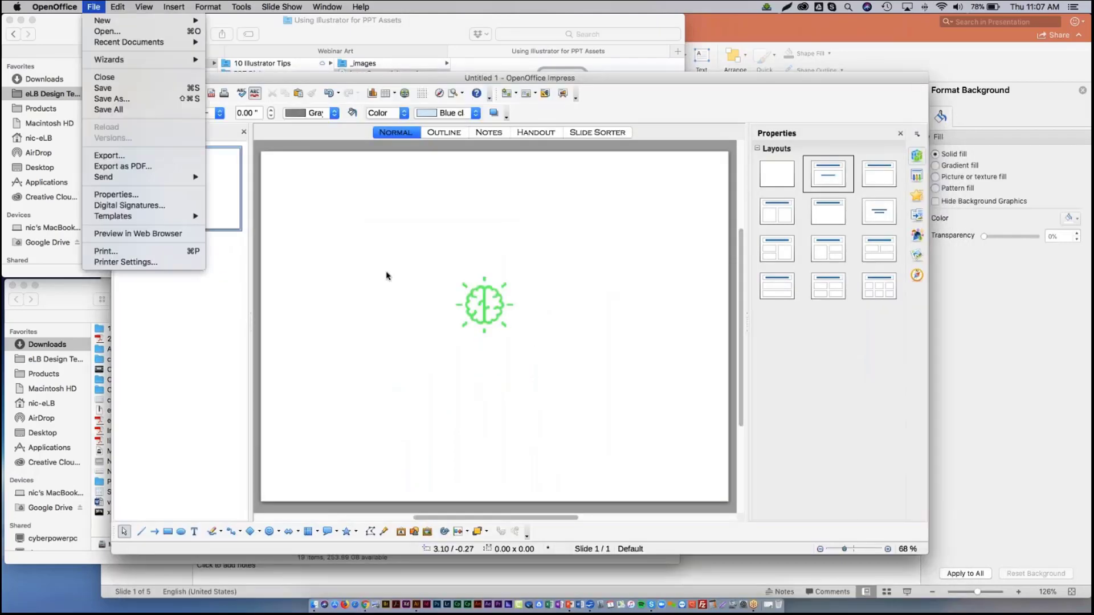
click(135, 103)
click(535, 332)
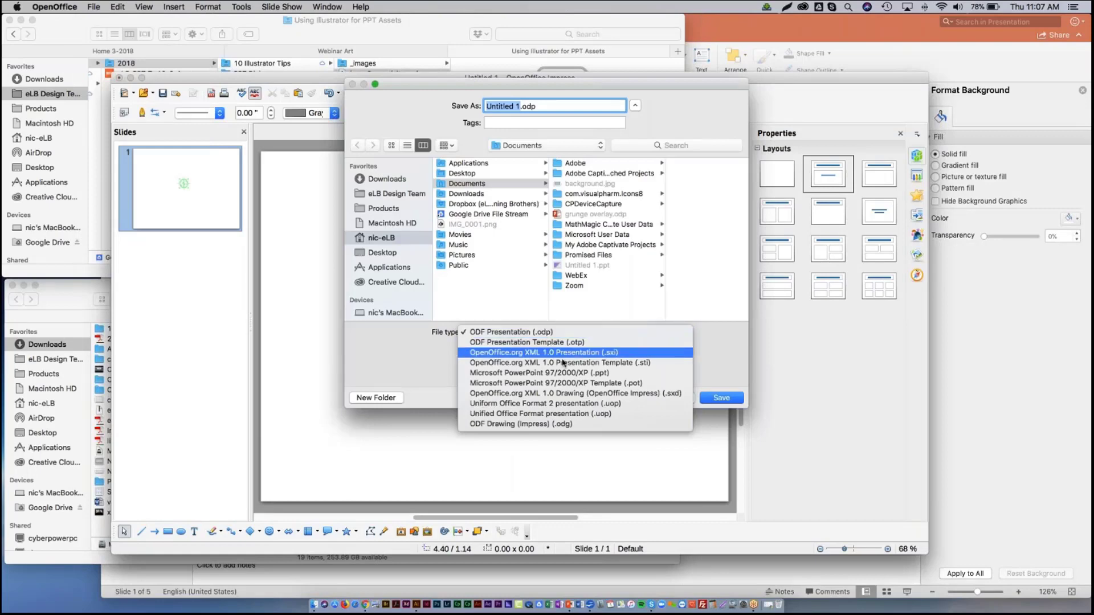
click(577, 374)
click(577, 147)
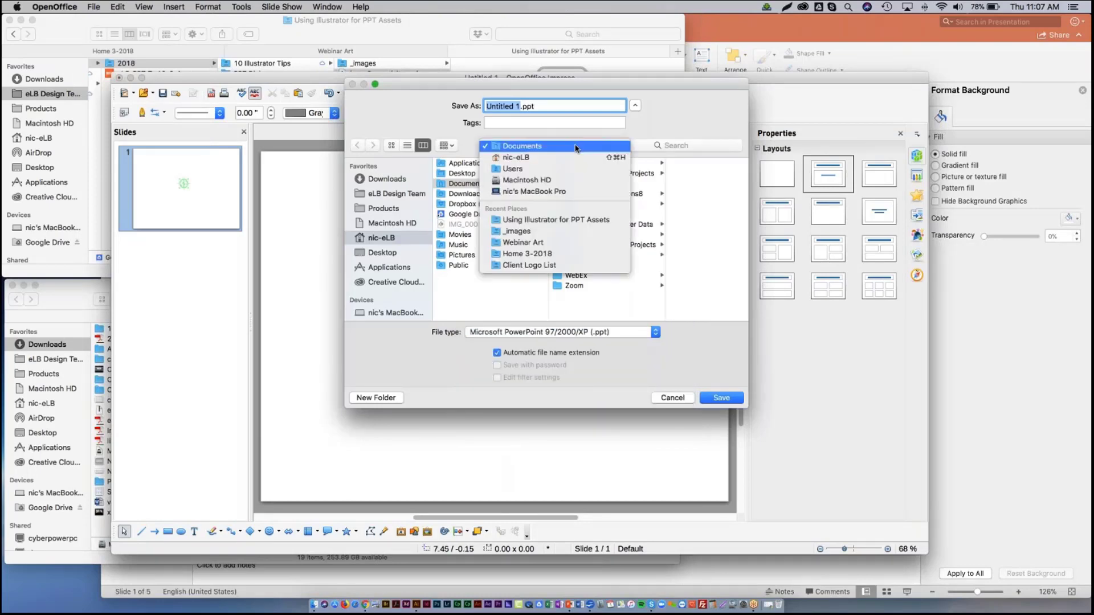
click(536, 232)
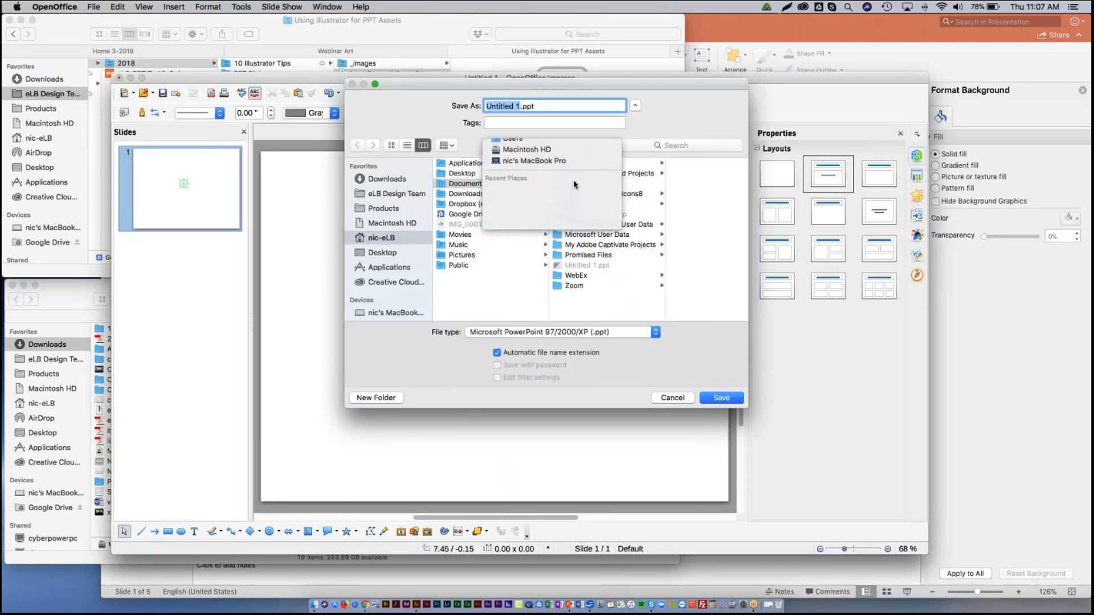
click(551, 217)
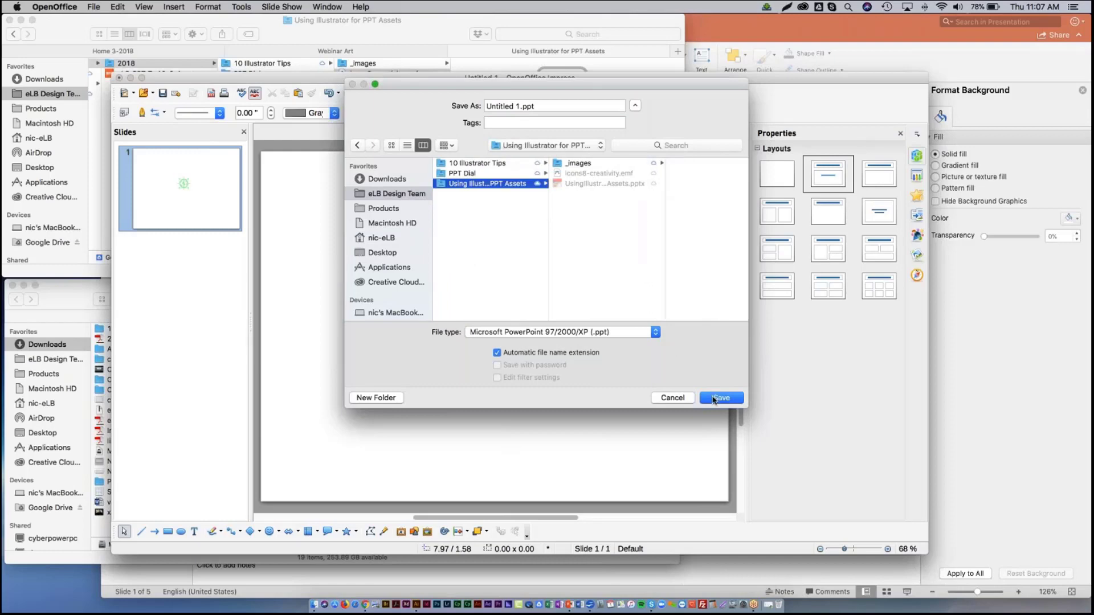
click(713, 398)
click(717, 398)
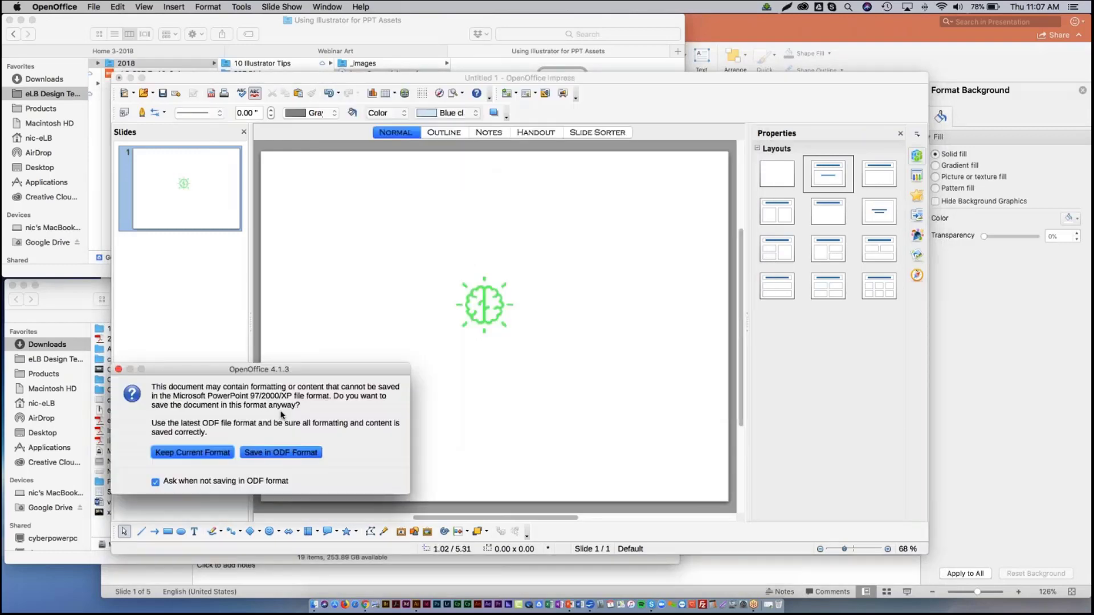
click(185, 454)
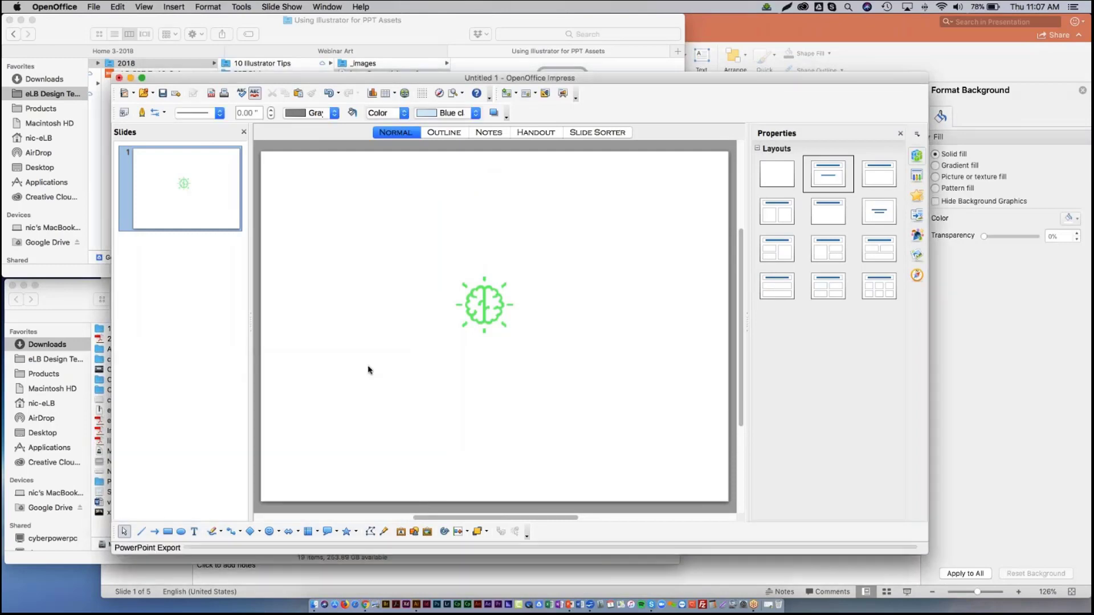
Close the Impress presentation and open the saved Untitled 1.ppt from Finder in PowerPoint
click(119, 78)
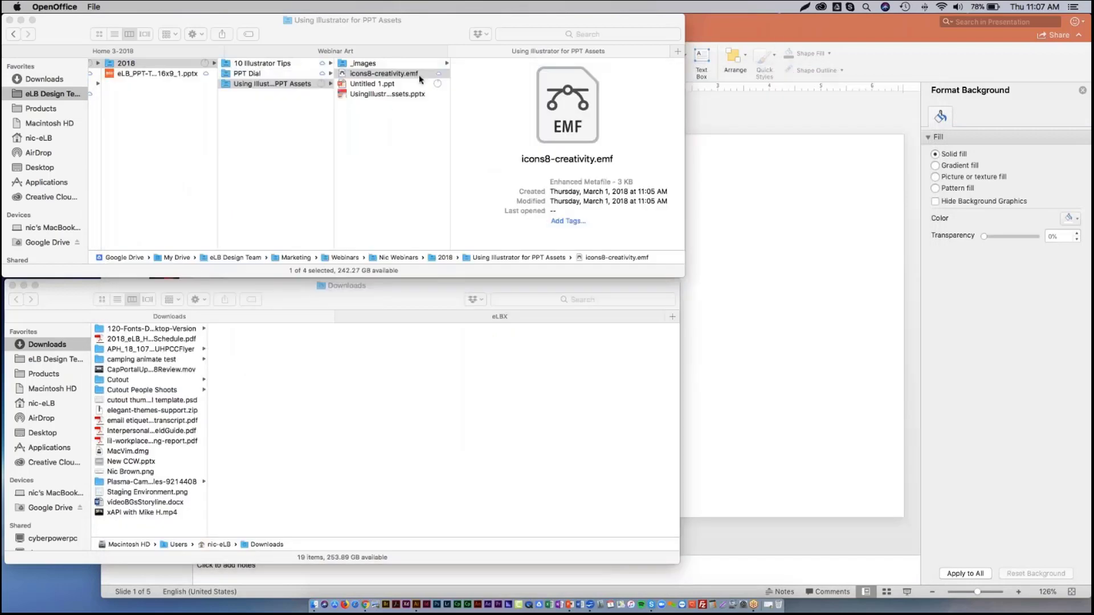
click(369, 84)
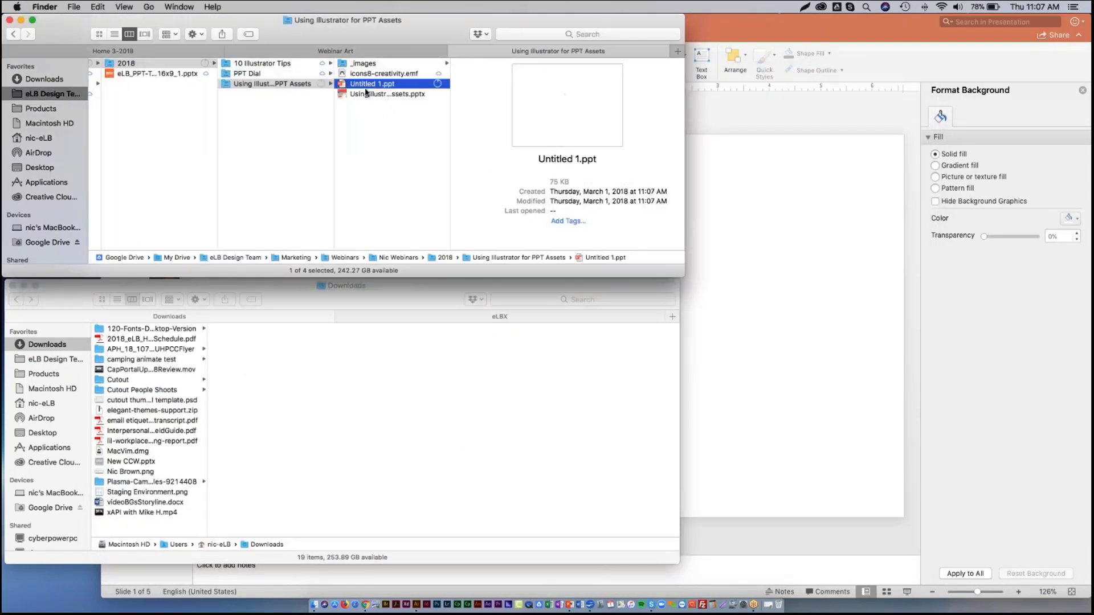
double_click(363, 84)
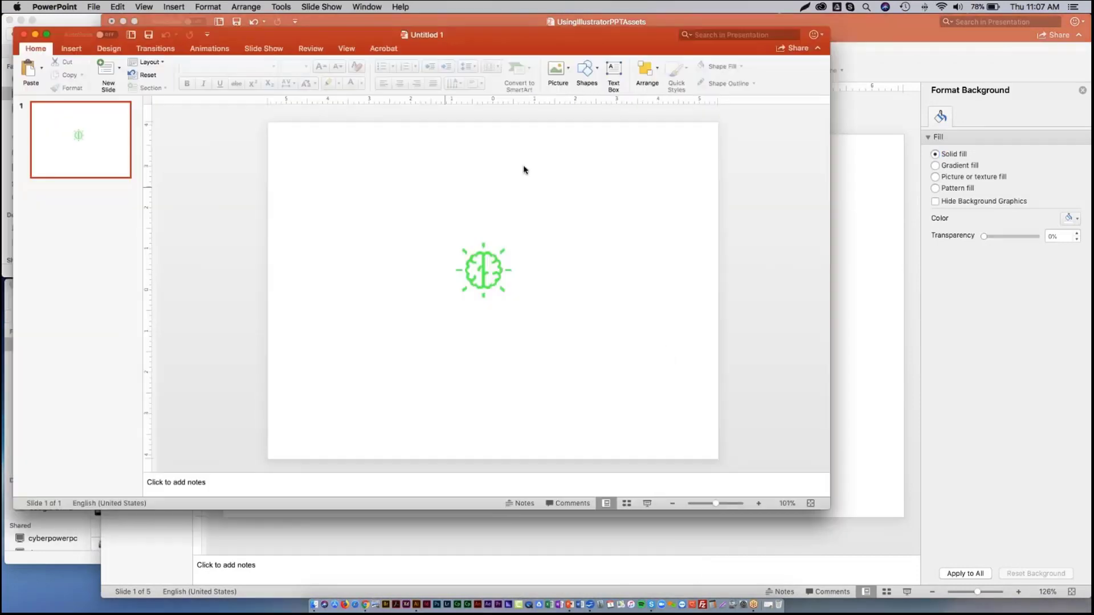
Copy the green brain icon onto slide 1 of UsingIllustratorPPTAssets and enlarge it to about half the slide height
drag(435, 208, 553, 326)
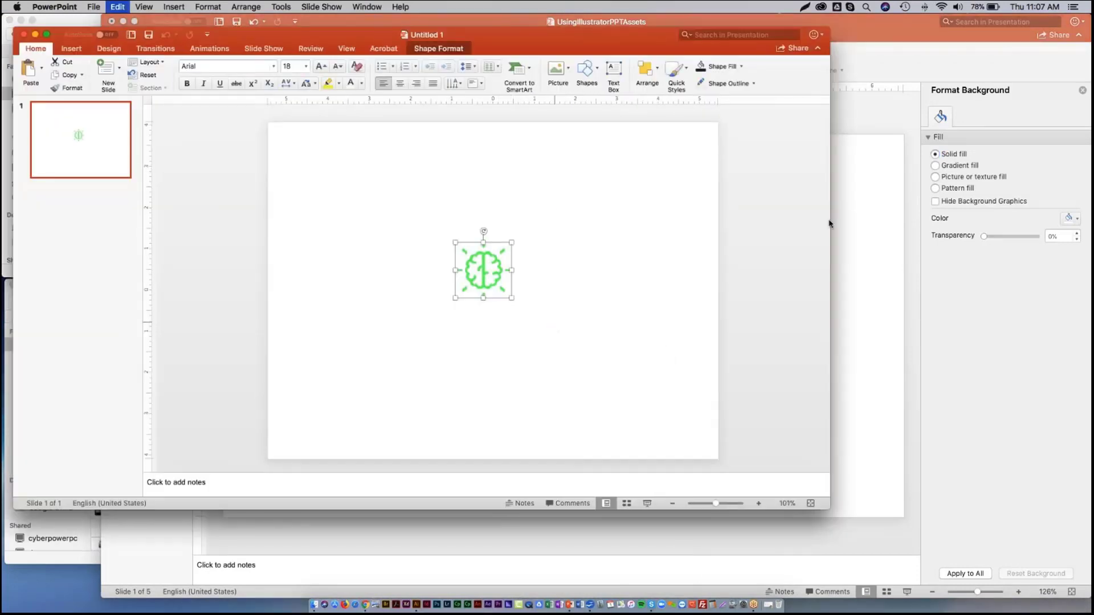
click(861, 34)
key(cmd+v)
drag(520, 289, 658, 215)
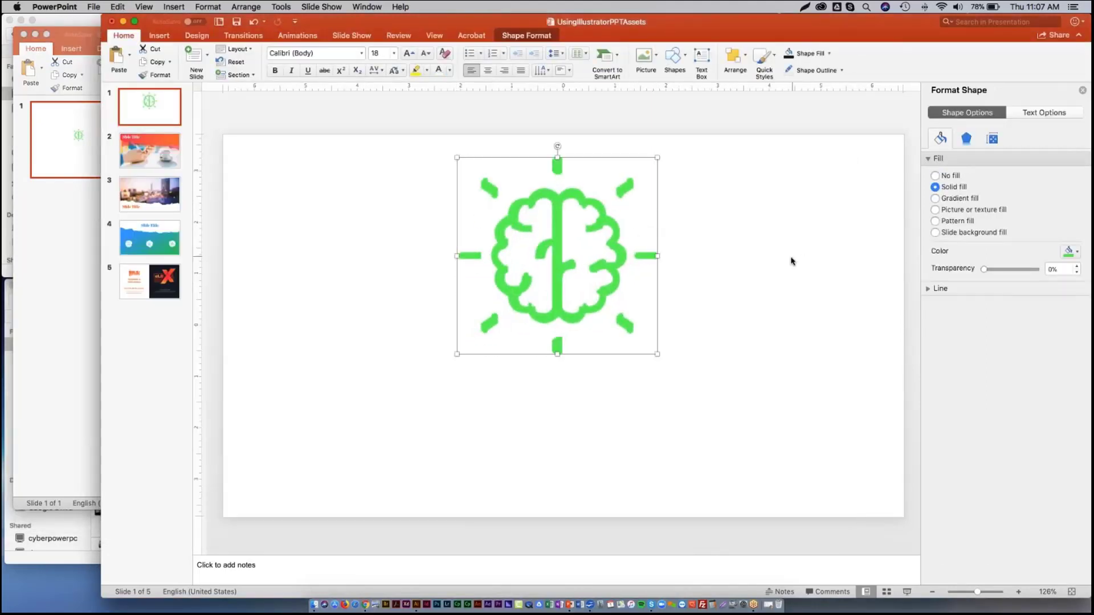
Try dark orange and then standard red as the fill colour of the pasted brain icon
click(1076, 251)
click(1041, 324)
click(1075, 251)
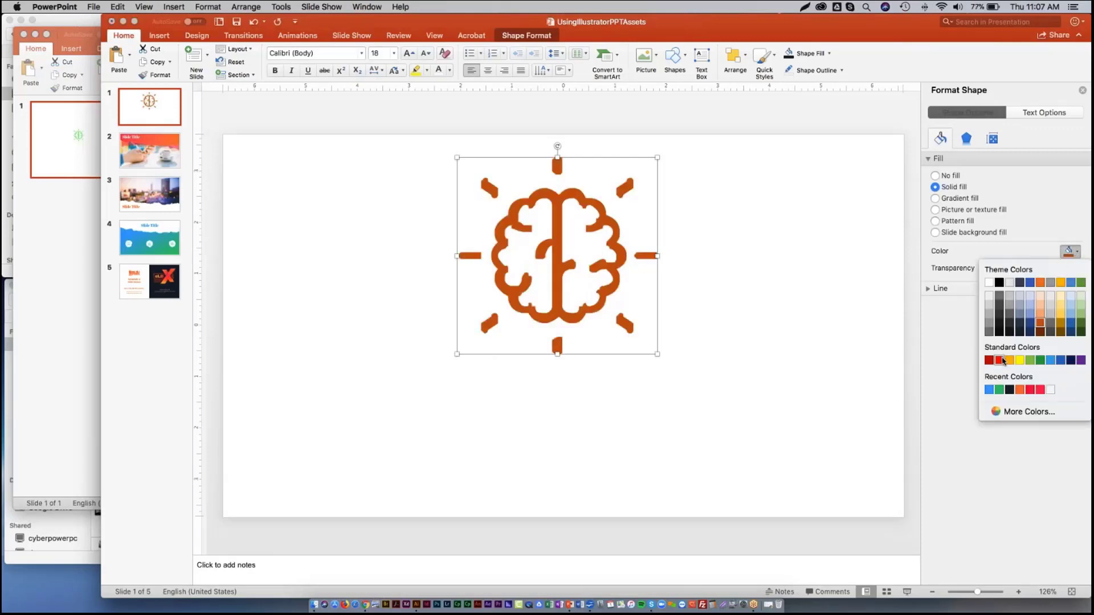
click(1000, 359)
Enlarge the brain icon to most of the slide height and set its fill to the standard light blue
drag(457, 353, 333, 456)
click(1063, 255)
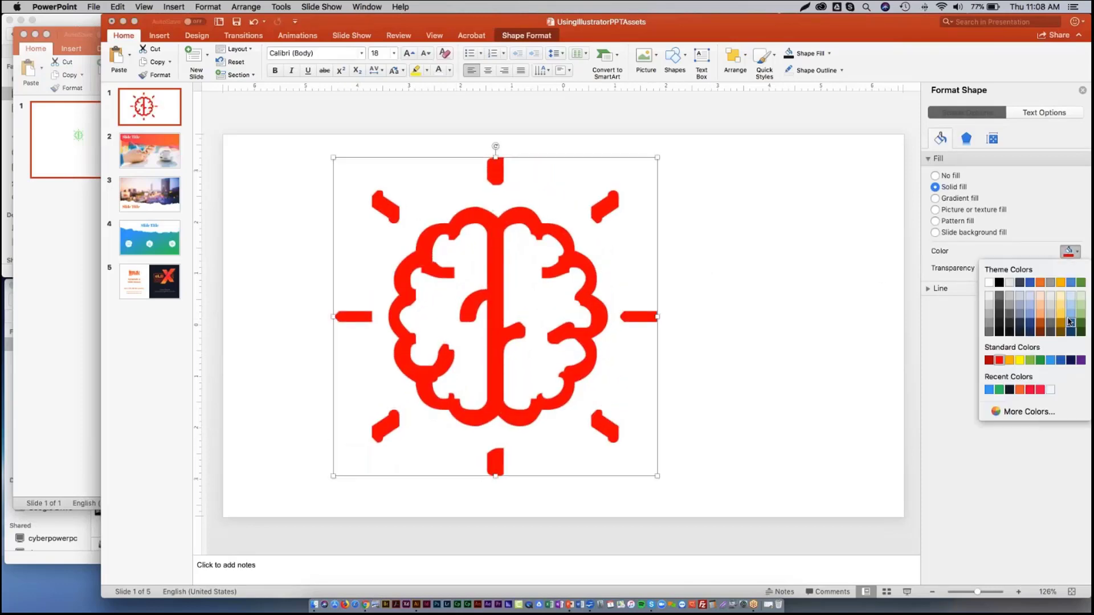
click(1049, 364)
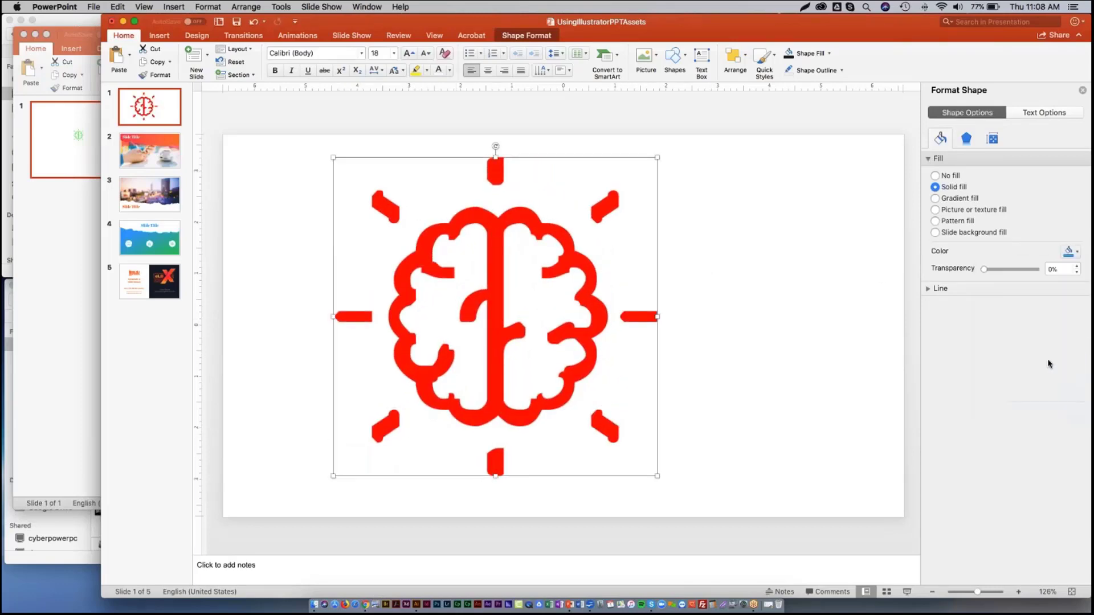
click(1067, 256)
click(680, 257)
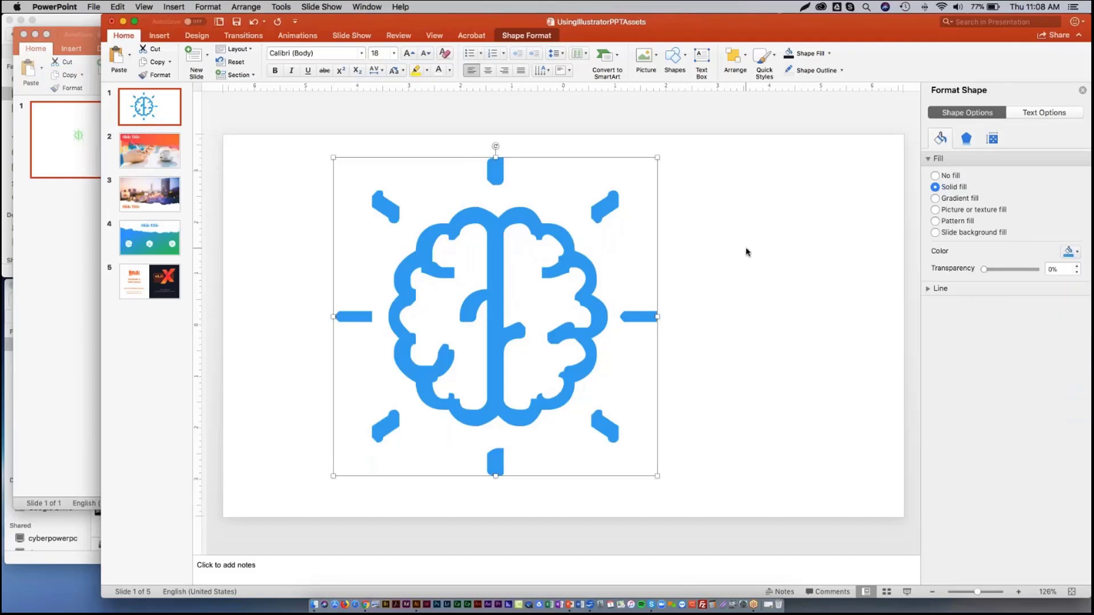
Change the brain icon's fill to a grey theme colour and deselect it
click(1068, 253)
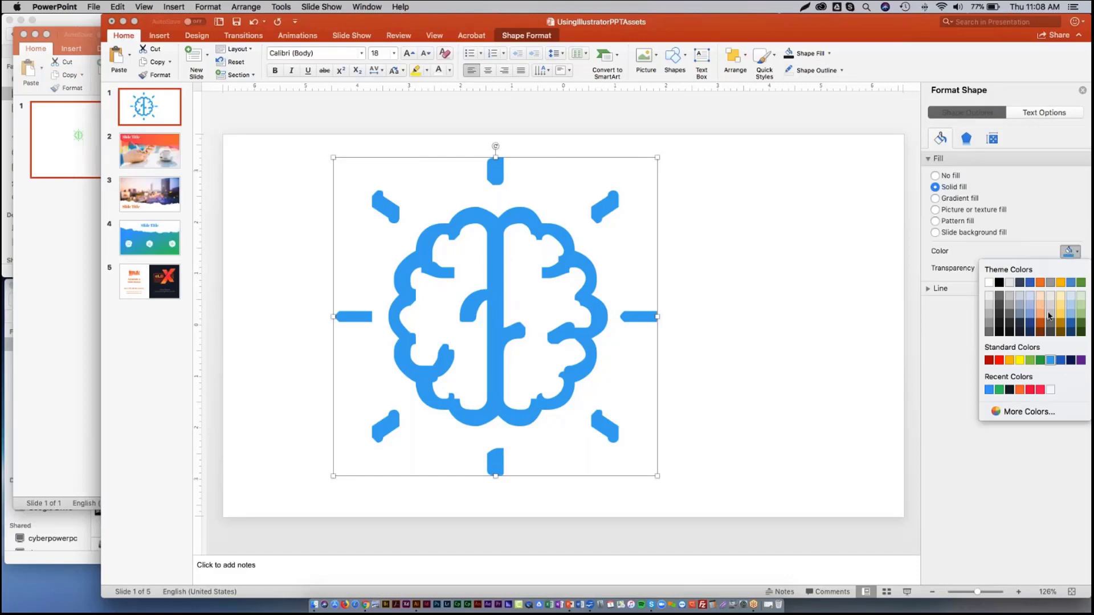
click(1050, 317)
click(713, 264)
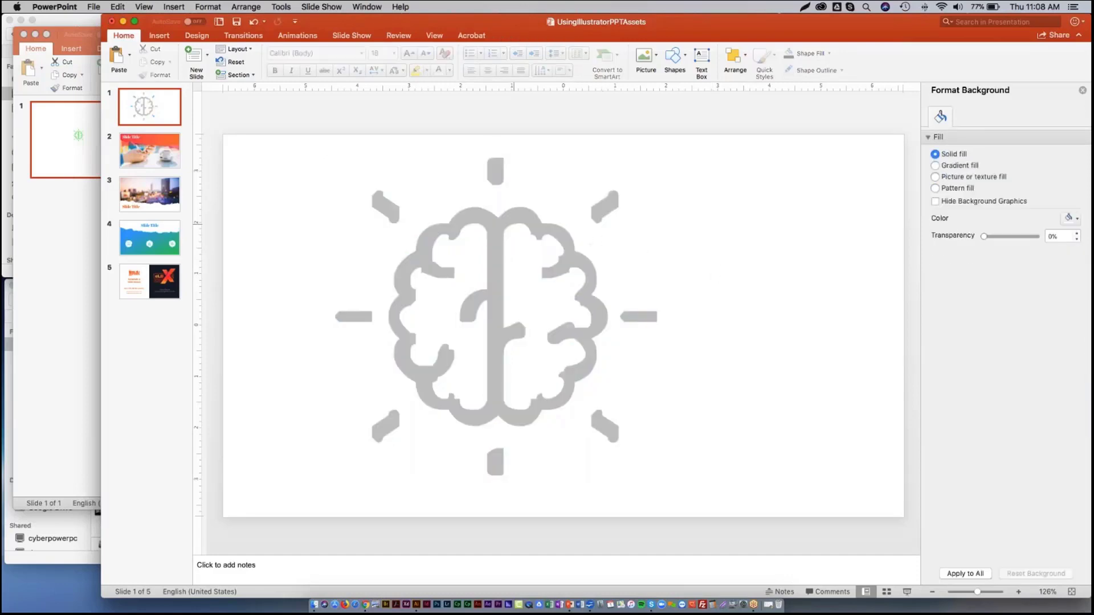
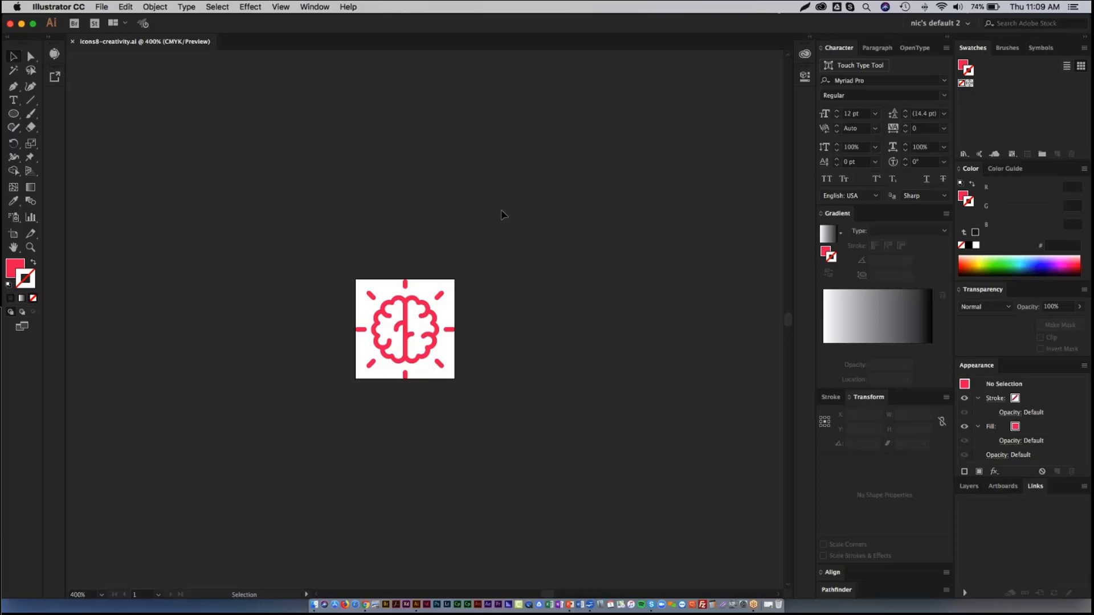
Switch back to PowerPoint and delete the grey brain icon from slide 1
key(super+Tab)
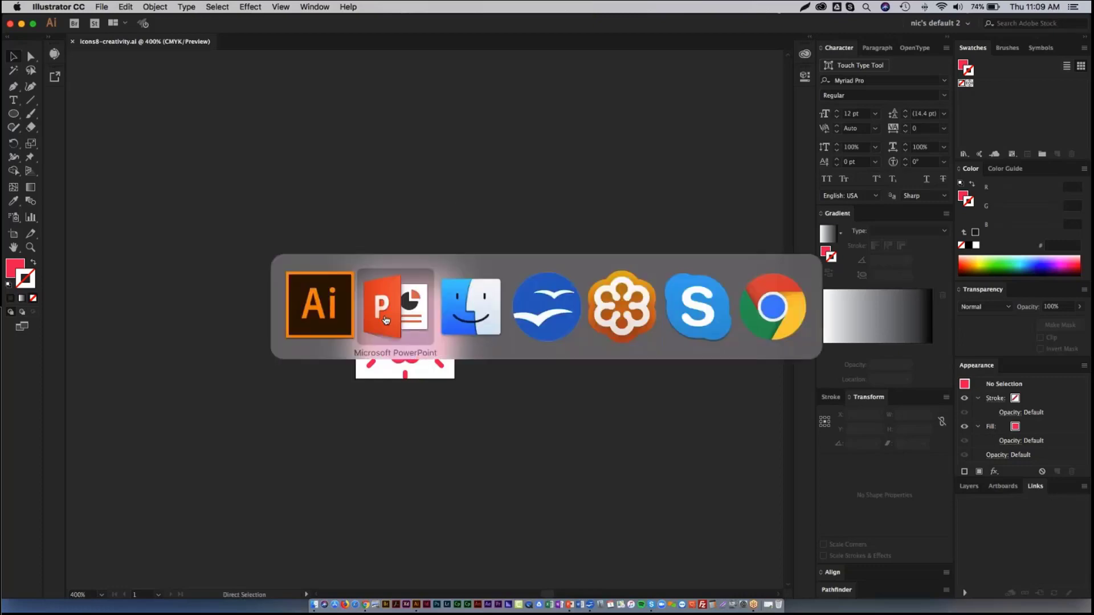
click(386, 320)
click(551, 235)
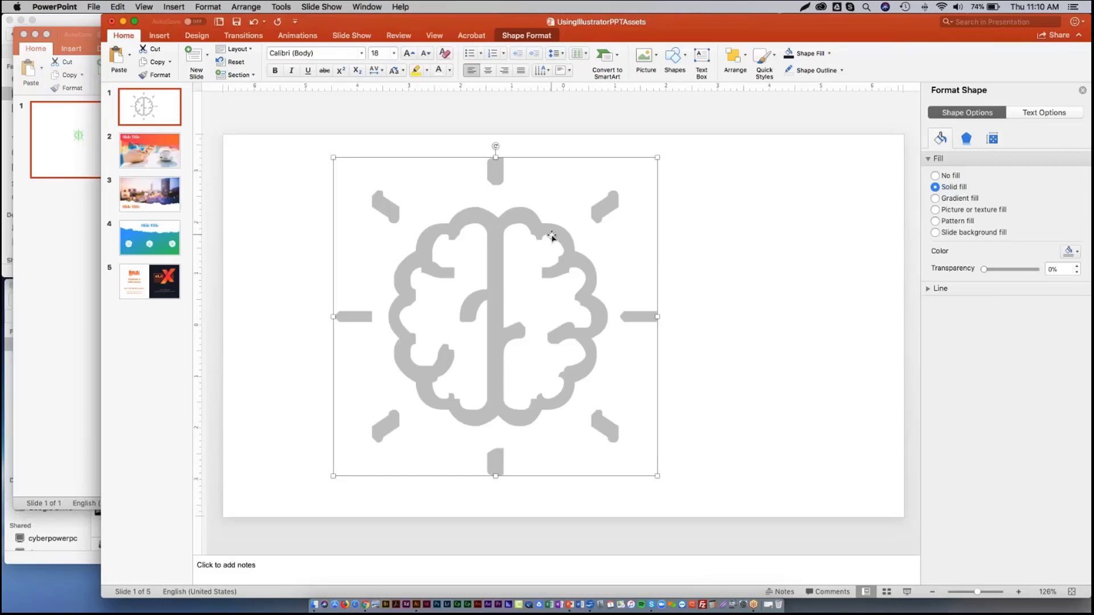
key(super+shift+g)
key(Delete)
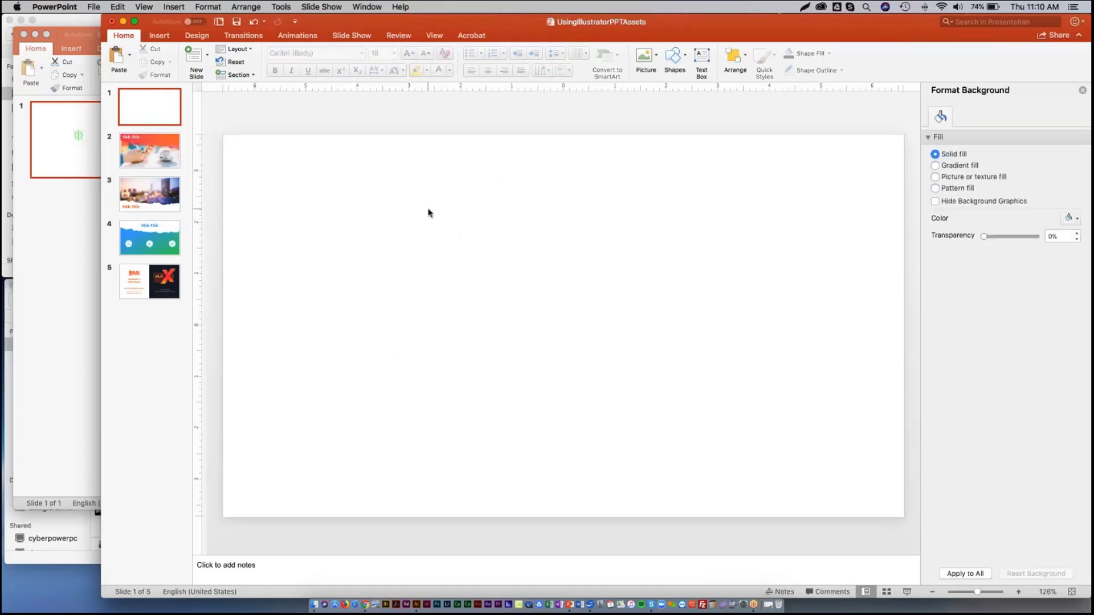
Review the torn-edge designs on slides 2 to 4 and return to the blank slide 1
click(157, 157)
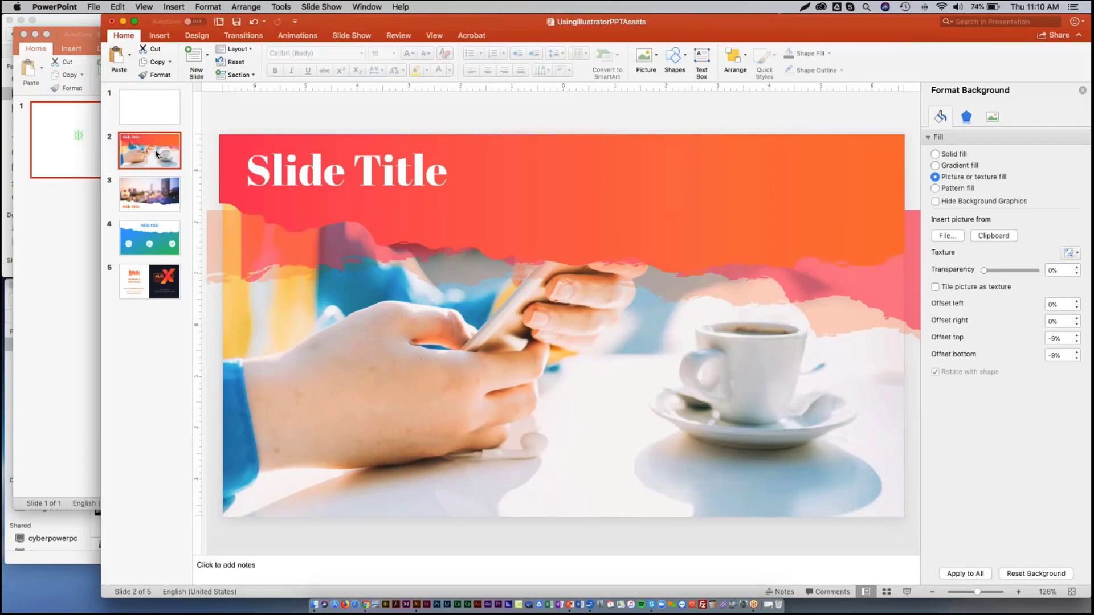
click(148, 200)
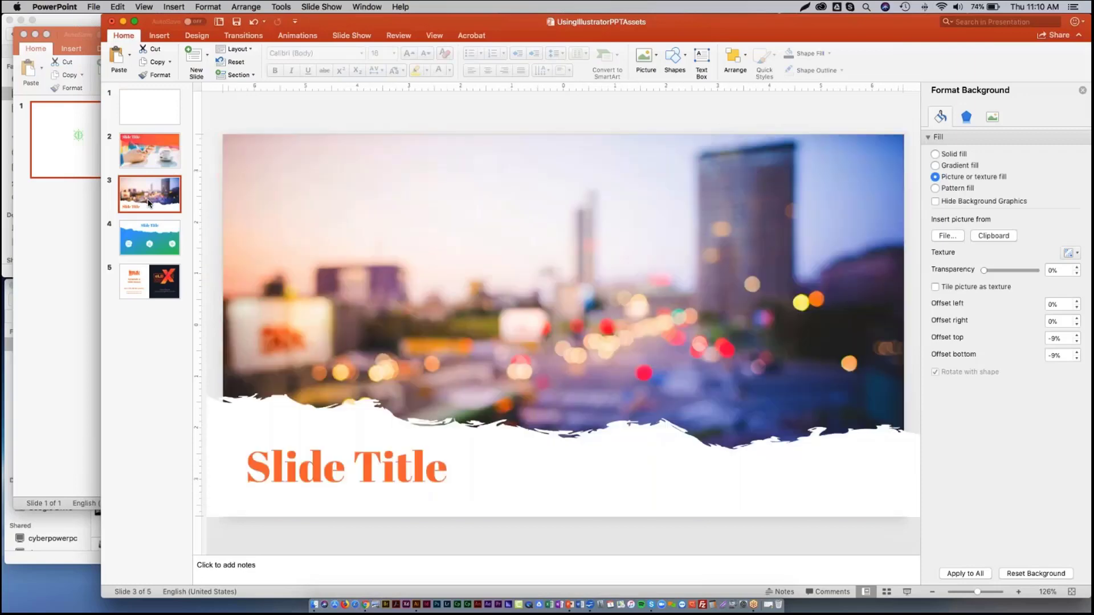
click(162, 244)
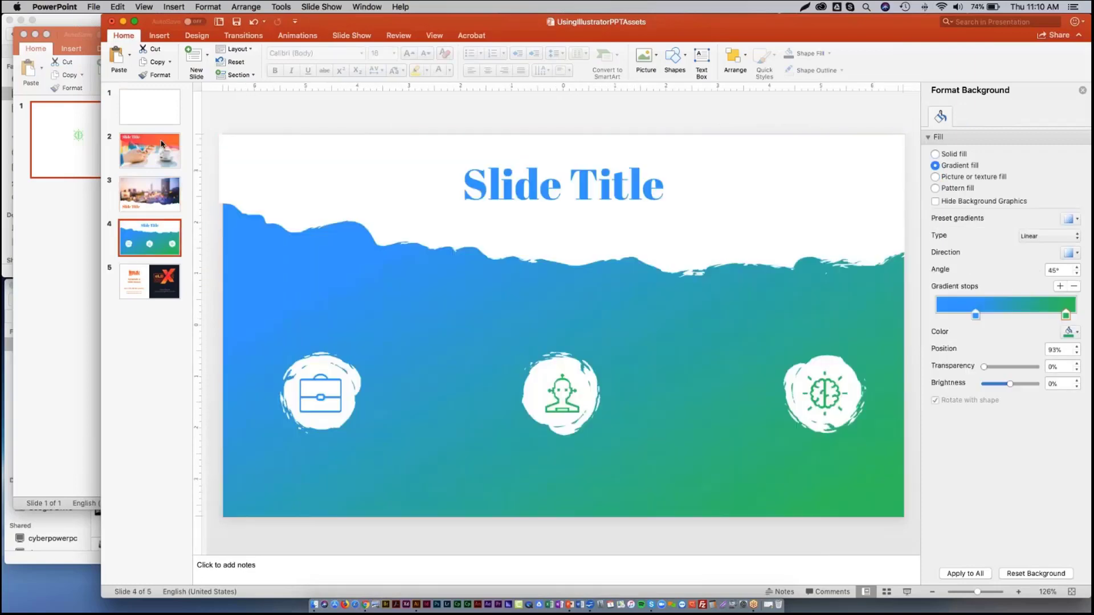
click(156, 112)
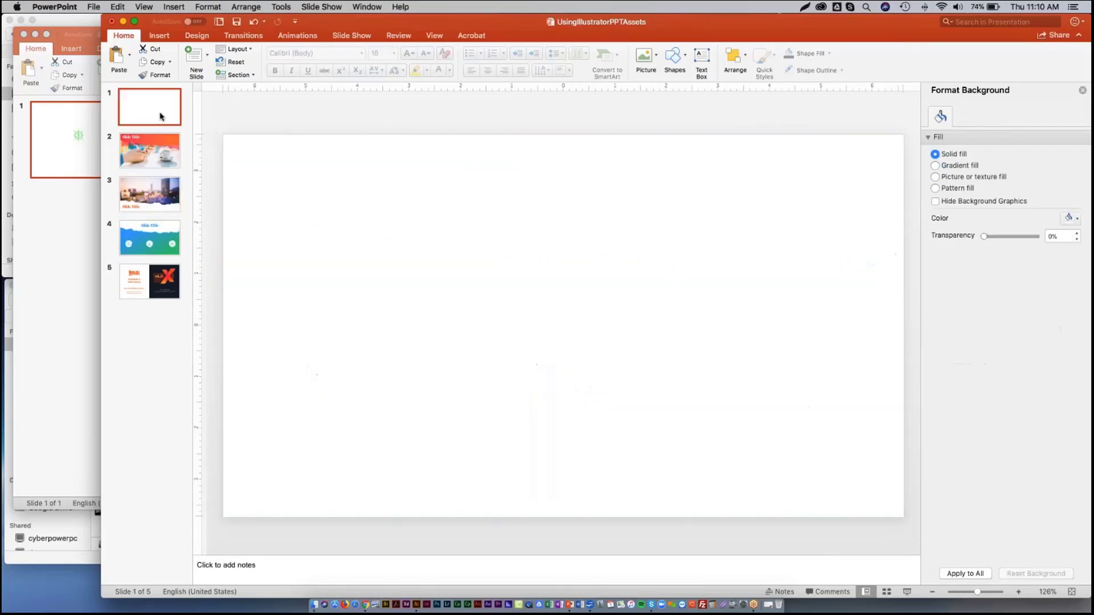
Switch to Illustrator and create a new Web-Large document of 1920 x 1080 px
key(super+Tab)
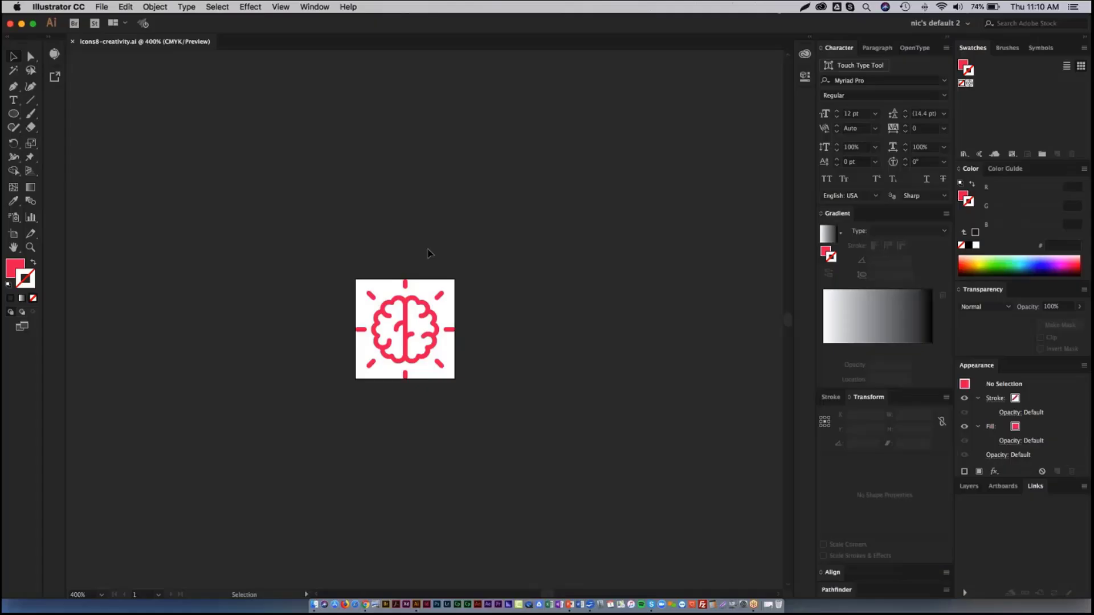
key(super+n)
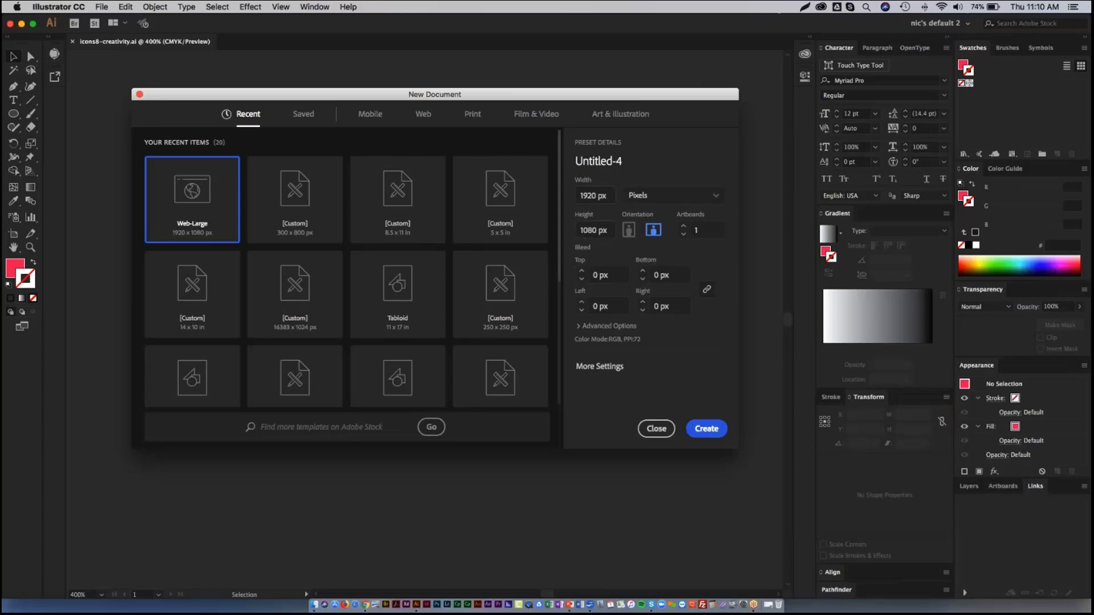
click(706, 428)
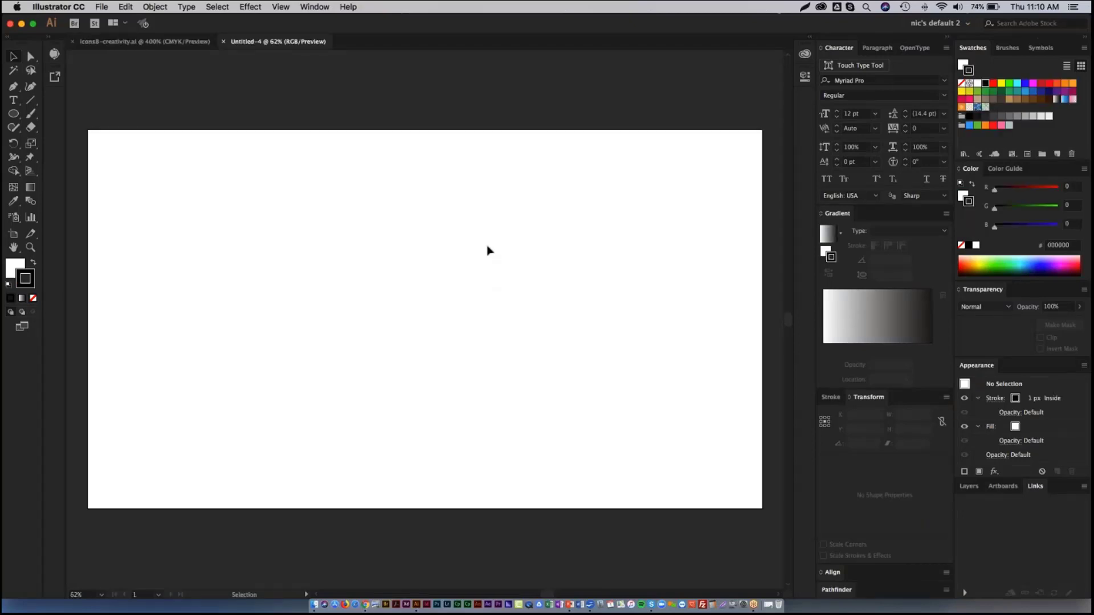
key(super+minus)
scroll(464, 151, right, 1)
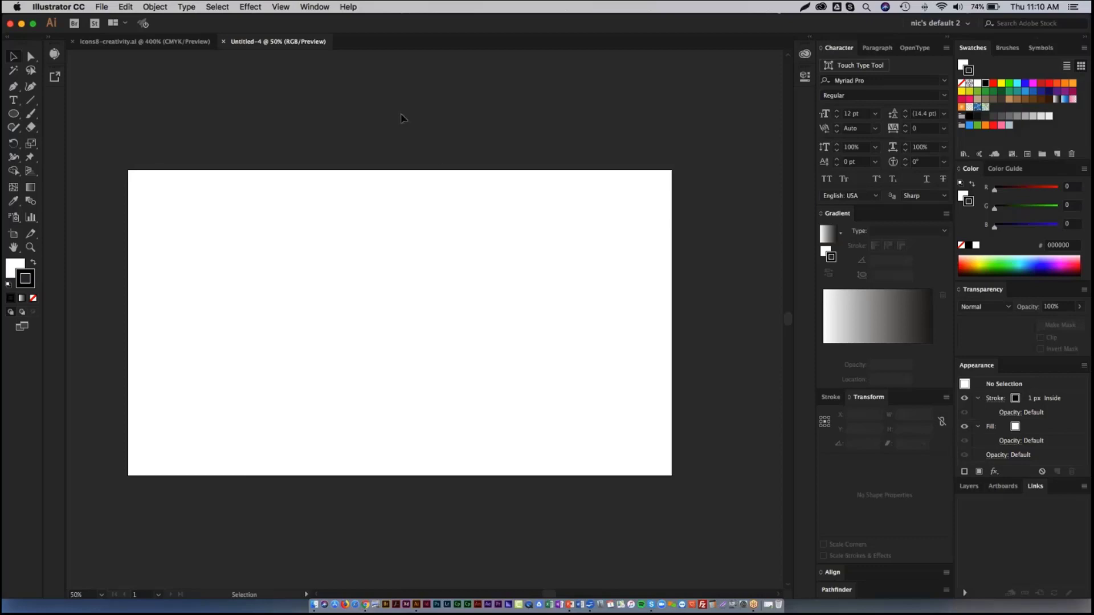
Detach the Brushes palette from its group and show it floating over the artboard
click(1008, 48)
mouse_move(1007, 48)
mouse_down()
mouse_move(580, 76)
mouse_move(527, 65)
mouse_up()
click(530, 63)
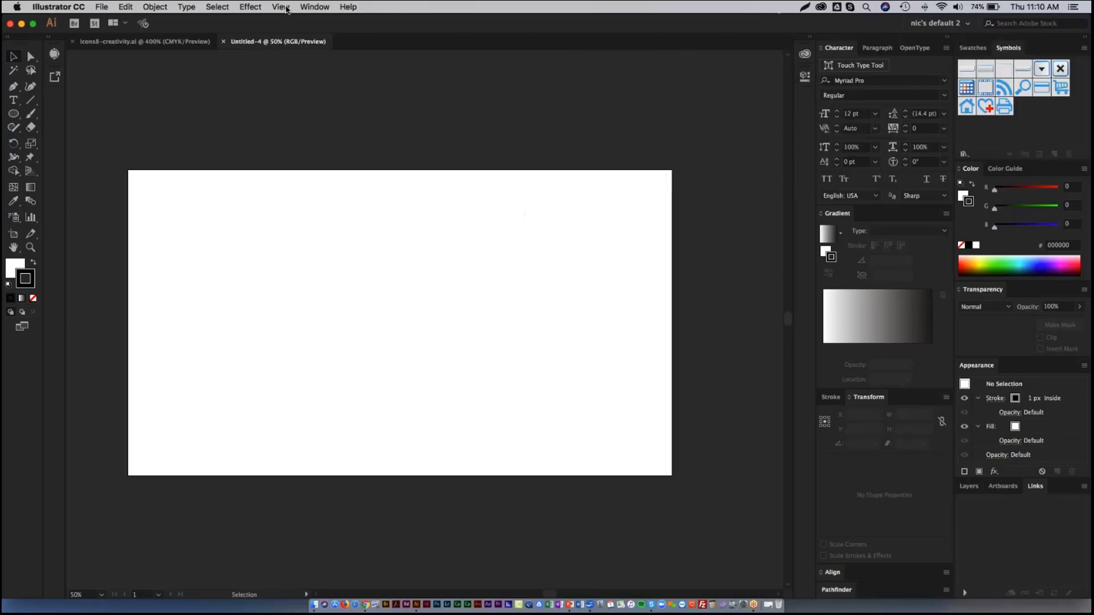
click(311, 7)
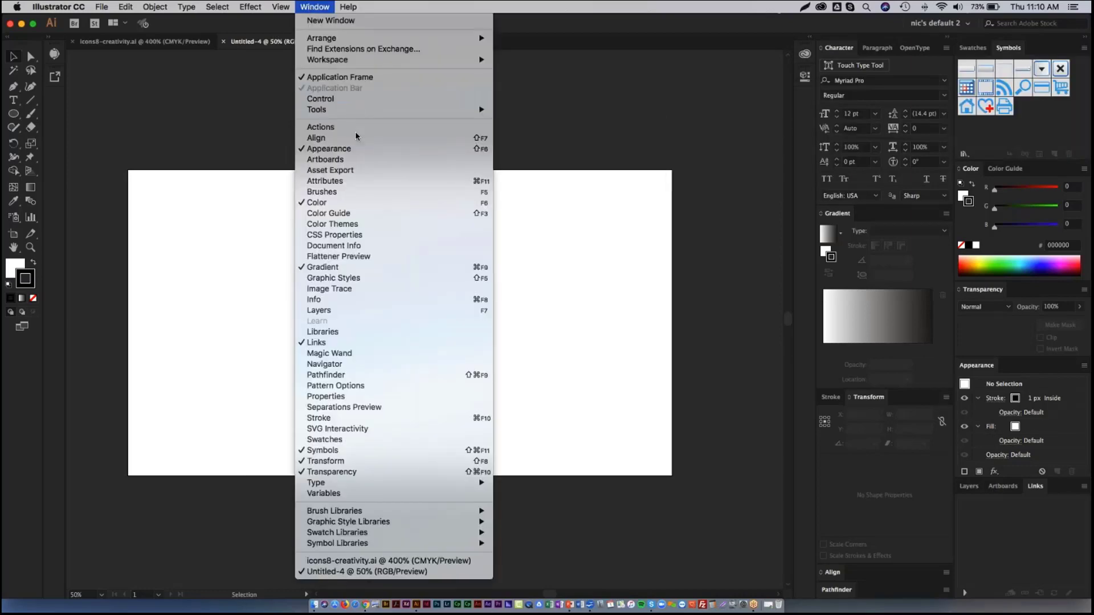
click(350, 191)
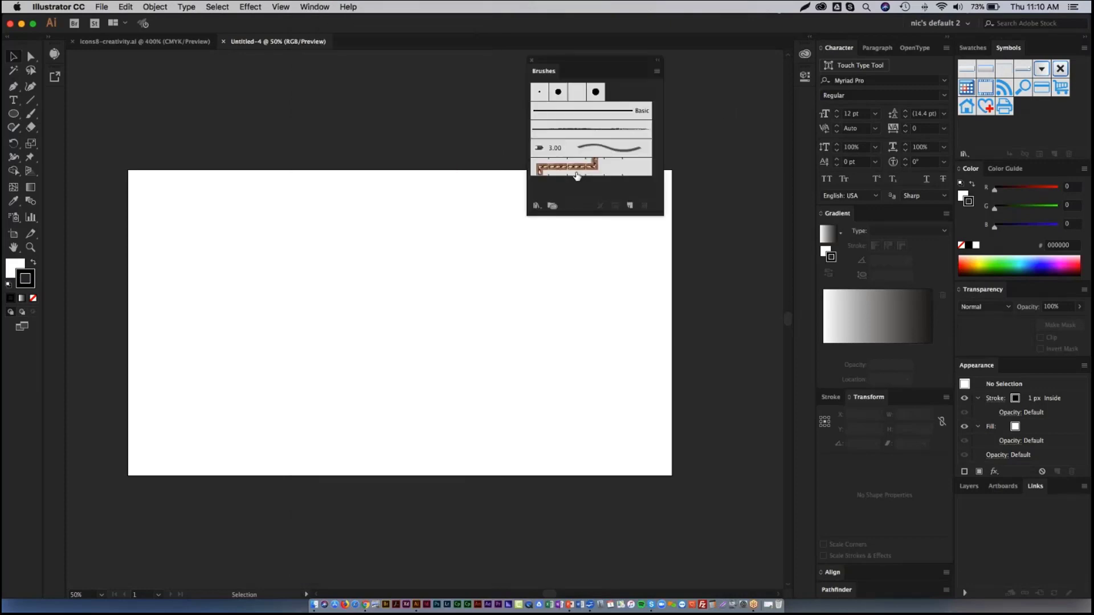
Load the Artistic_Paintbrush brush library and place its palette beside the Brushes palette
click(657, 73)
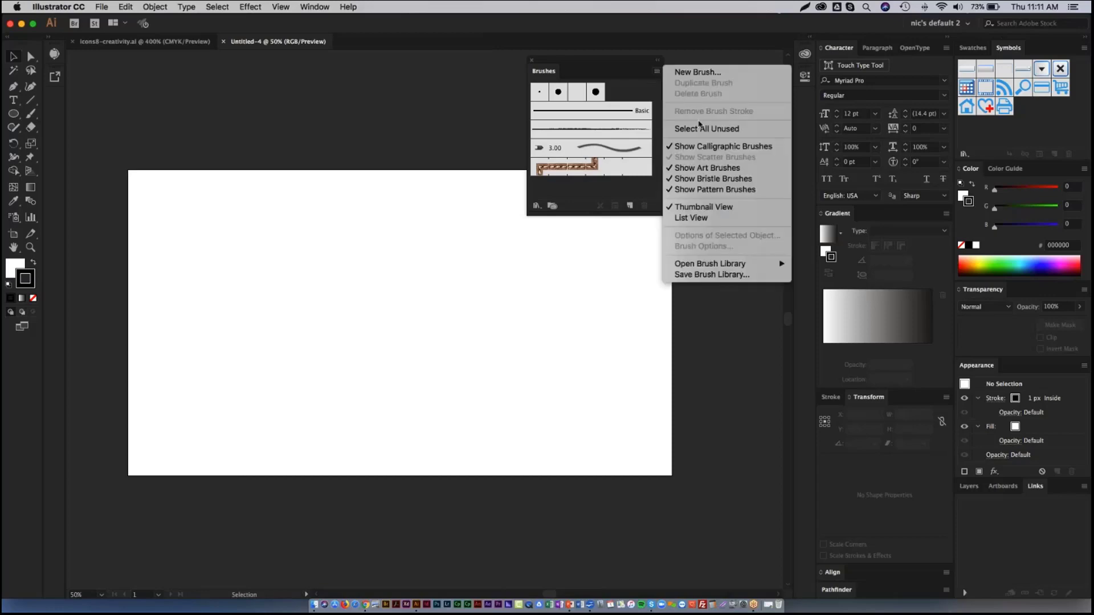
mouse_move(727, 267)
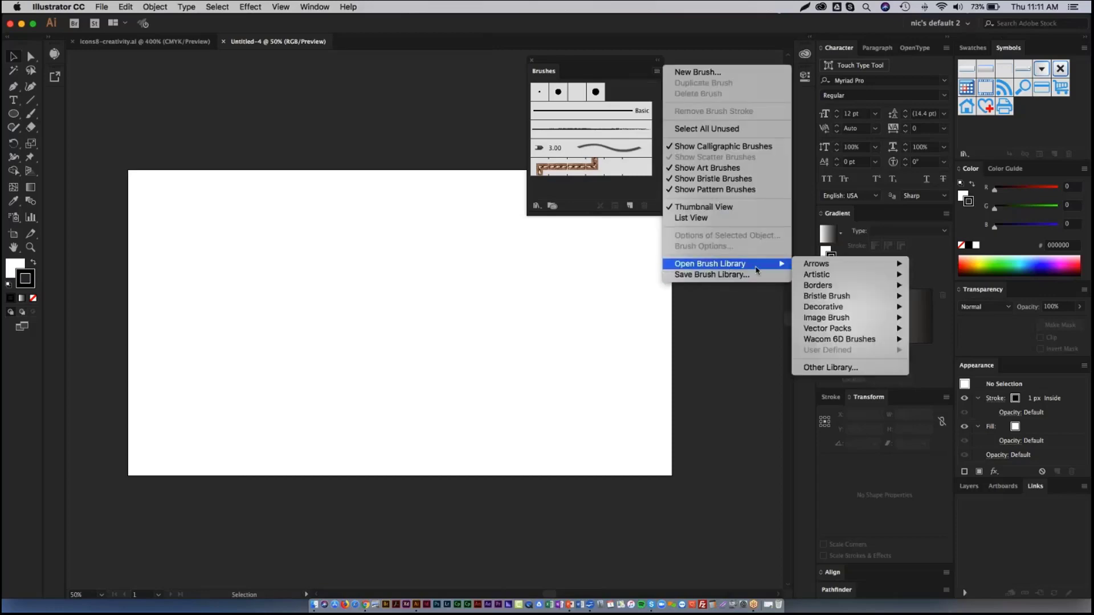
mouse_move(813, 277)
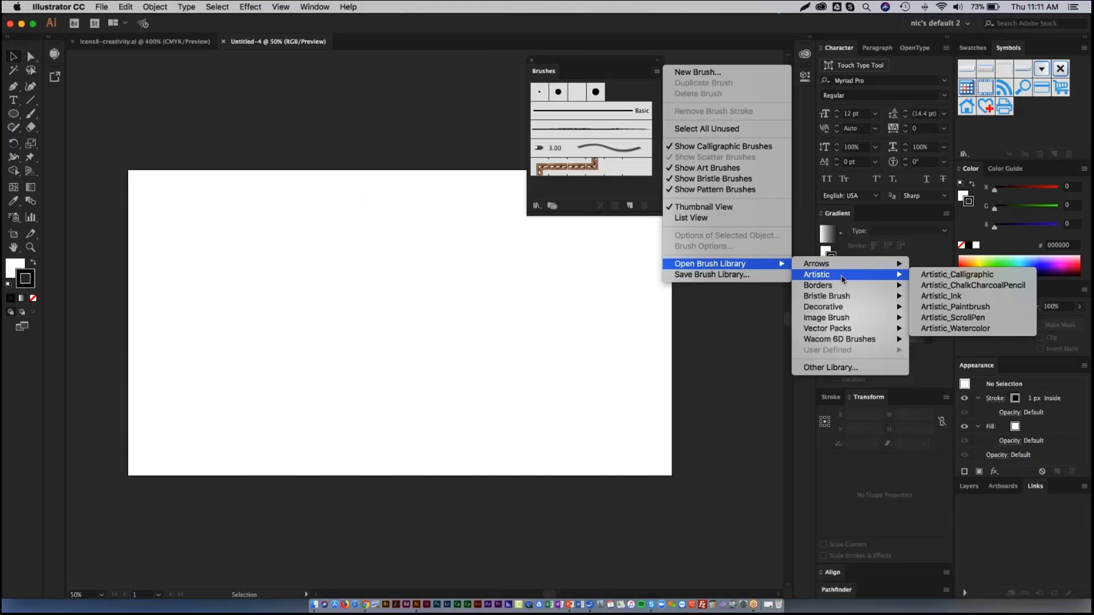
click(987, 313)
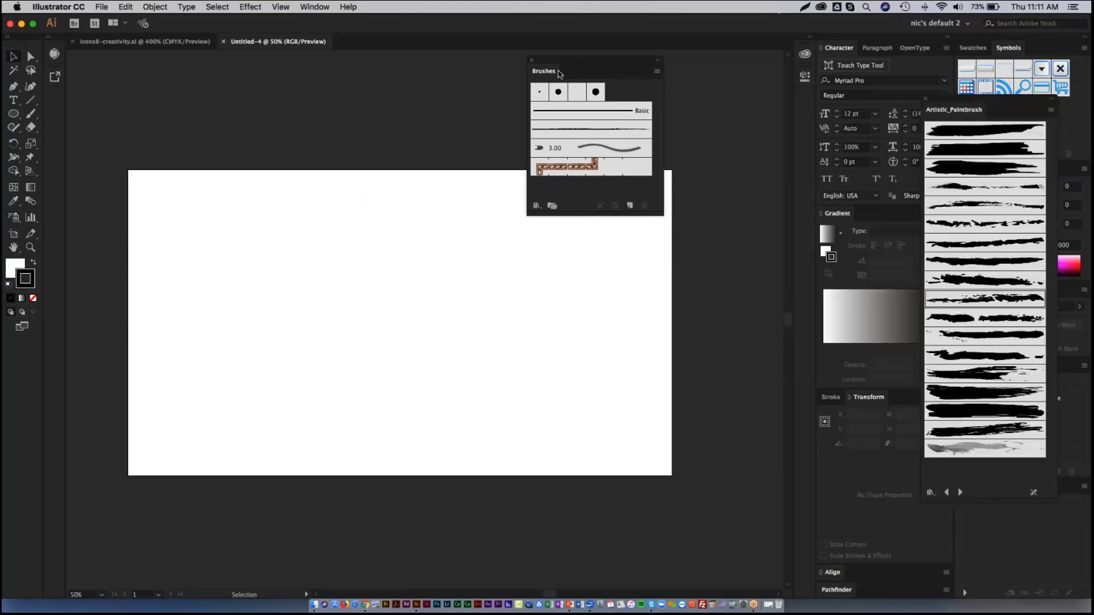
mouse_move(940, 104)
mouse_down()
mouse_move(798, 99)
mouse_move(696, 66)
mouse_up()
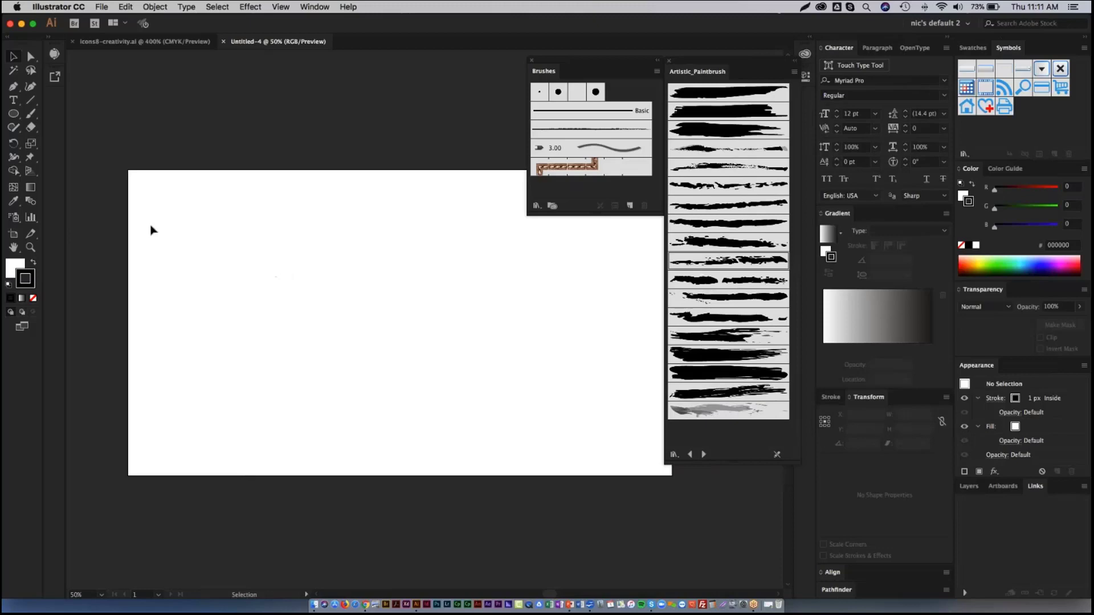
Paint a wavy stroke with no fill, about 1316 px wide and 349 px high, across the artboard using the Paintbrush
key(b)
click(33, 298)
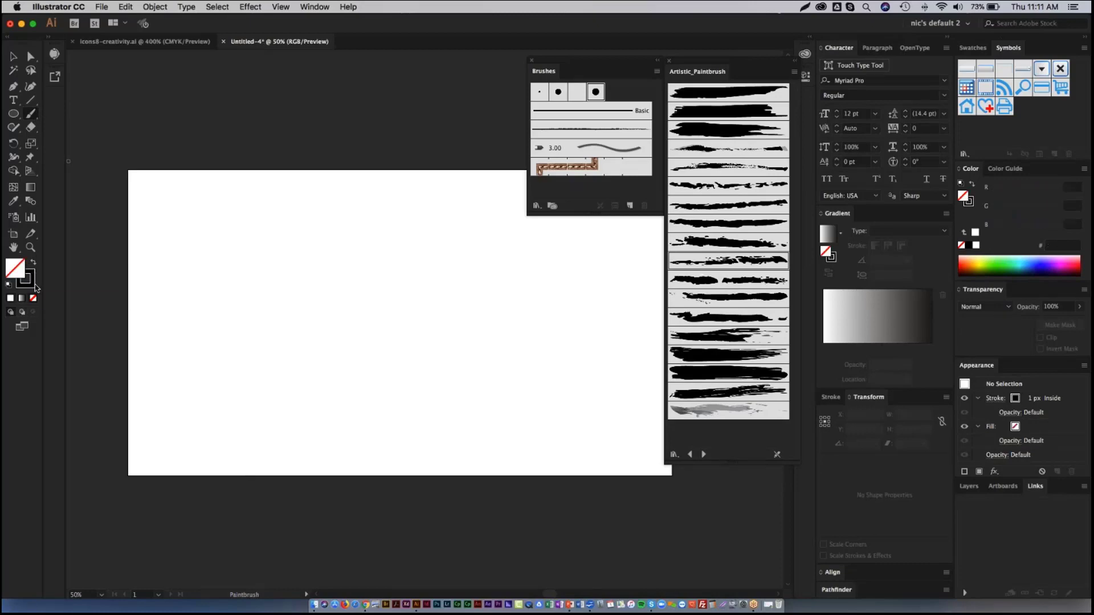
mouse_move(190, 317)
mouse_down()
mouse_move(208, 281)
mouse_move(282, 272)
mouse_move(293, 308)
mouse_move(332, 355)
mouse_move(432, 346)
mouse_move(492, 285)
mouse_move(564, 296)
mouse_up()
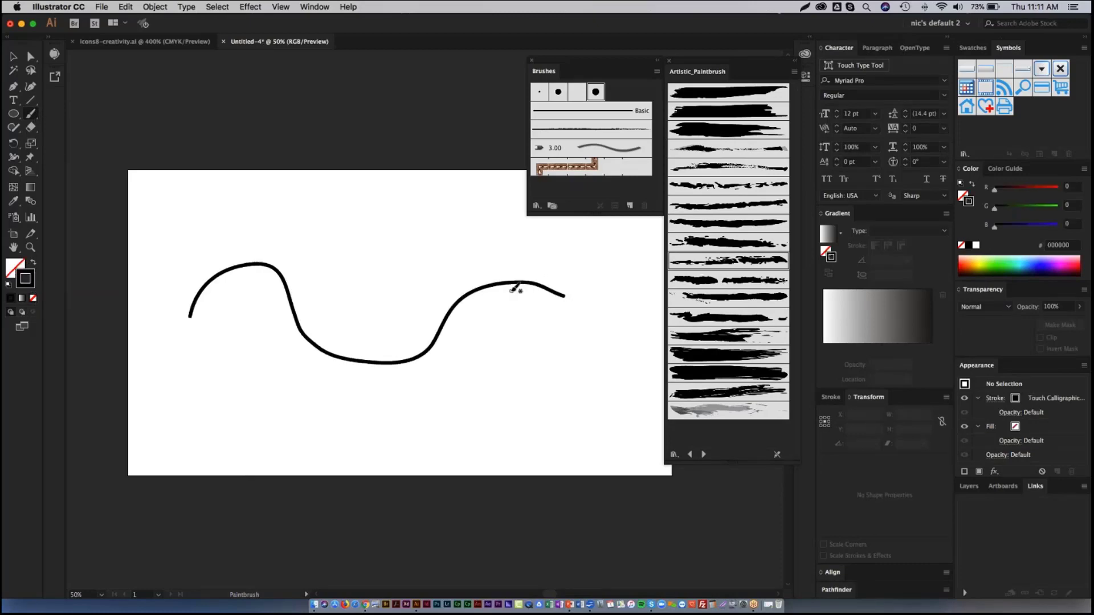
Select the wavy stroke and try several Artistic_Paintbrush brushes on it, including Dry Brush 2, 6 and 7, ending with Dry Brush 9
key(v)
click(473, 293)
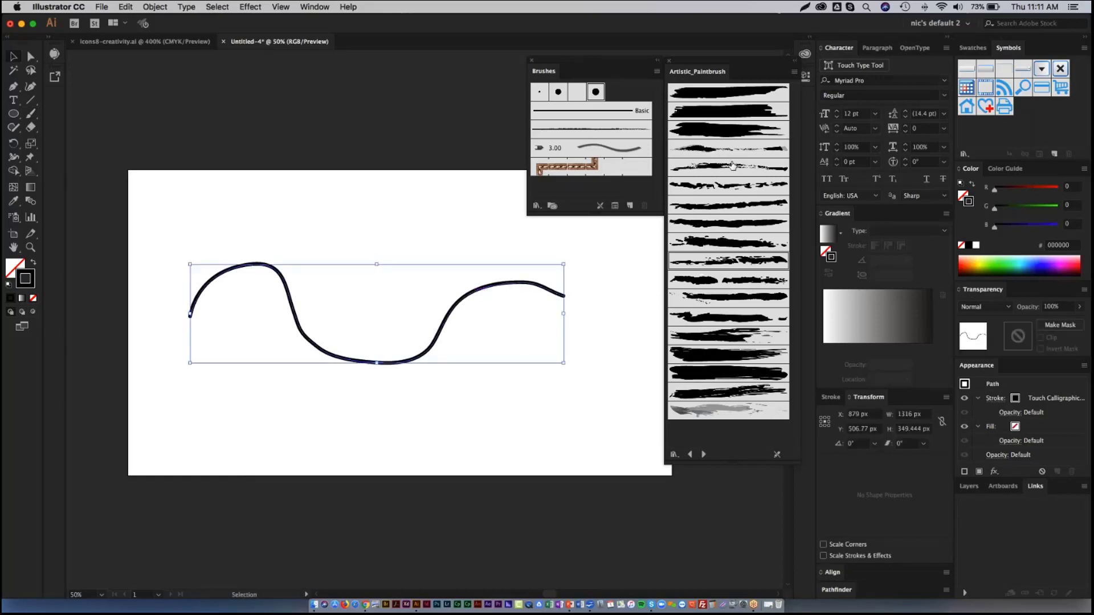
click(722, 169)
click(711, 207)
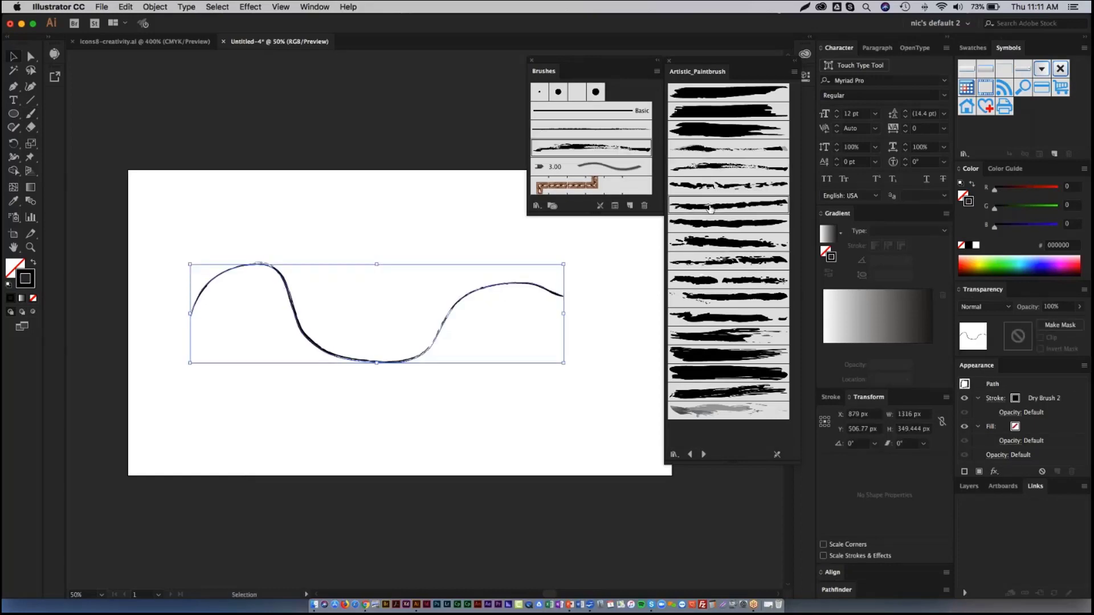
click(709, 231)
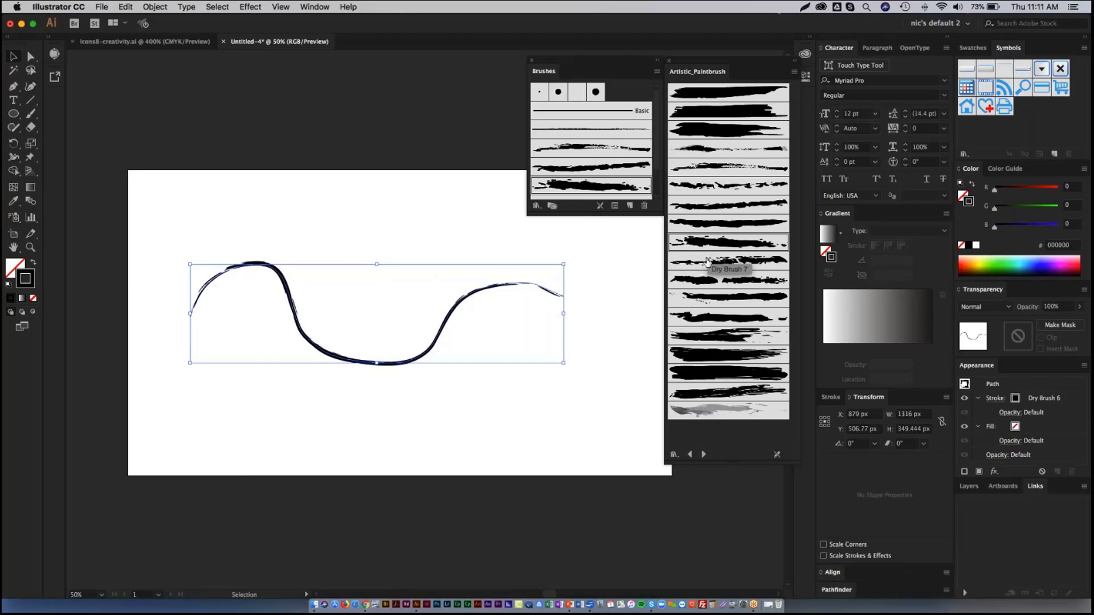
click(708, 261)
click(696, 306)
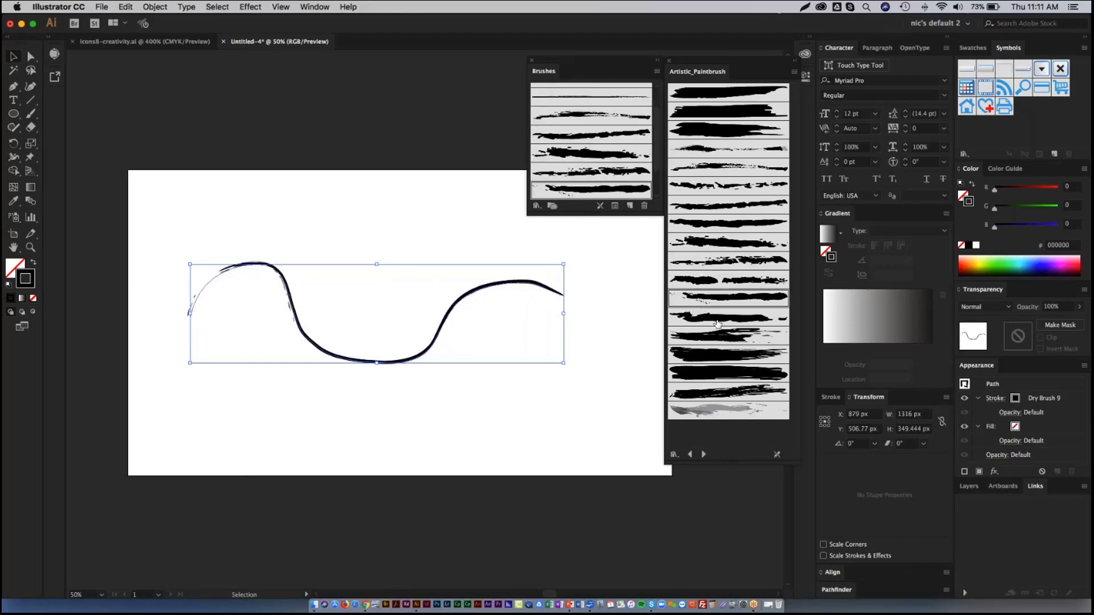
Set the wavy stroke's weight to 10 px
click(830, 397)
click(875, 392)
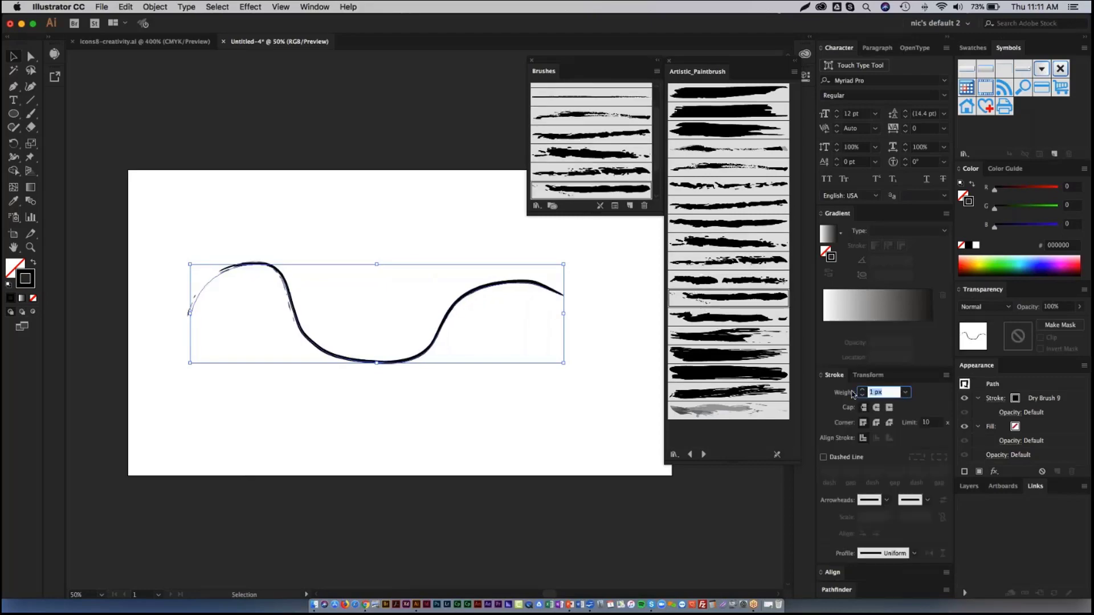
text(10)
key(Return)
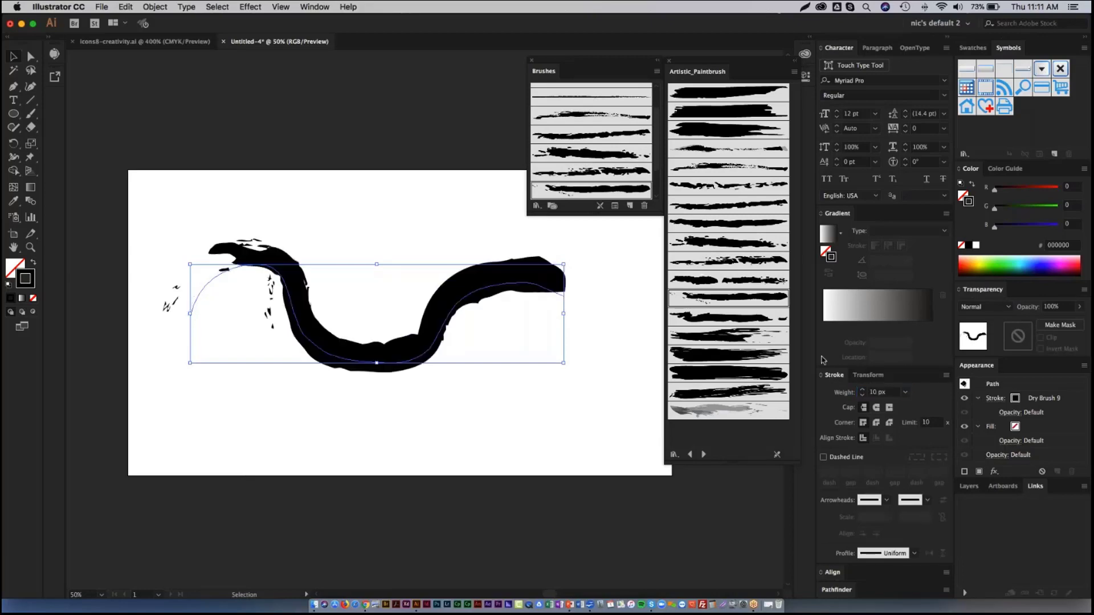
Try Dry Brush 8 on the wavy stroke, reduce its weight to 7 px, and apply Dry Brush 7
click(735, 286)
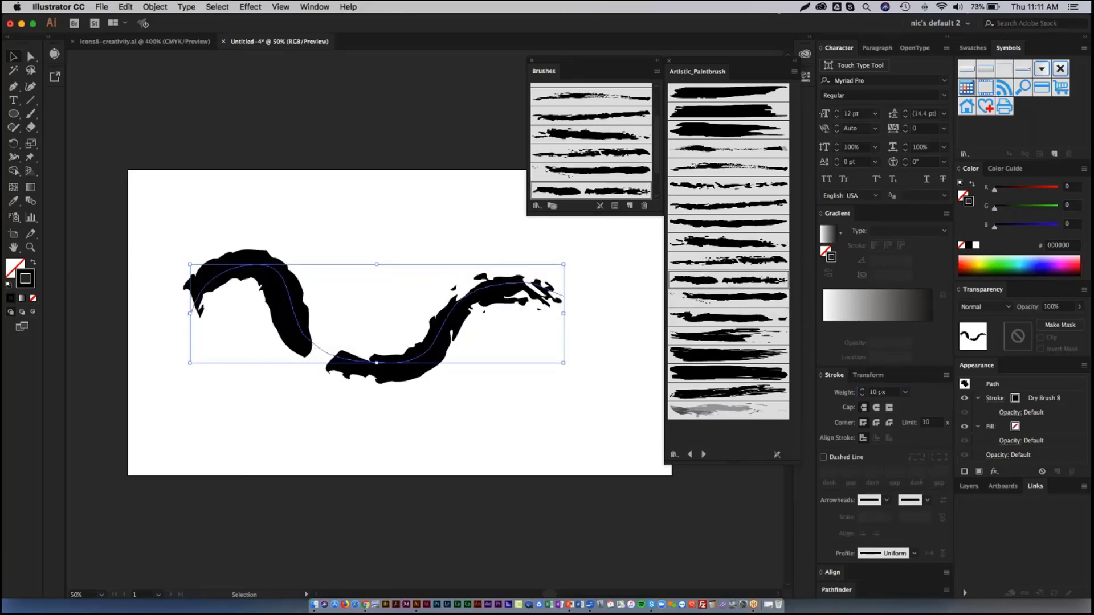
click(813, 386)
text(7)
key(Return)
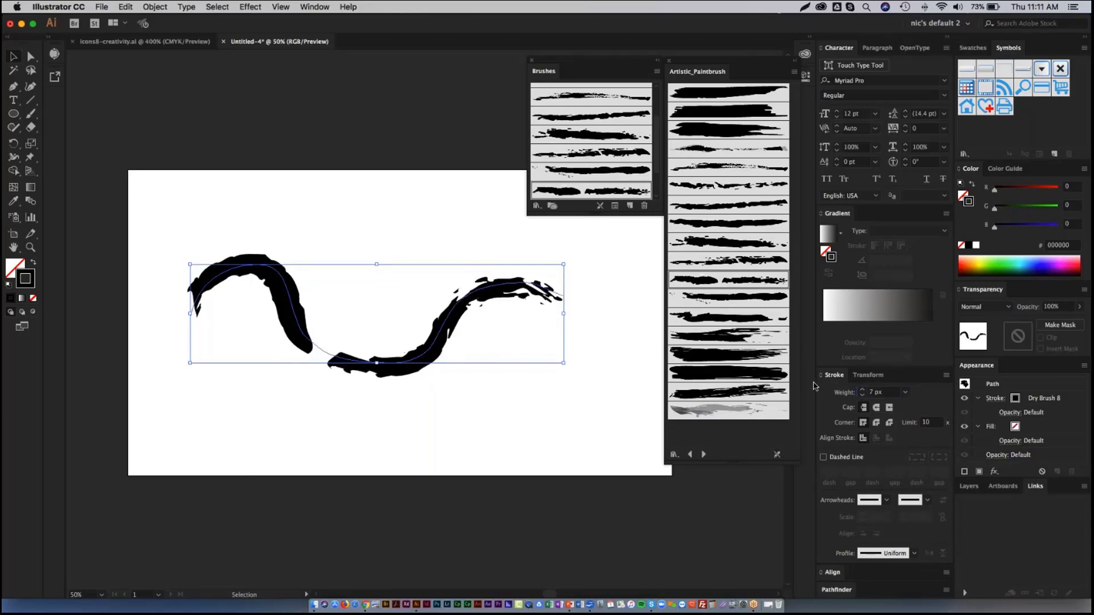
click(724, 257)
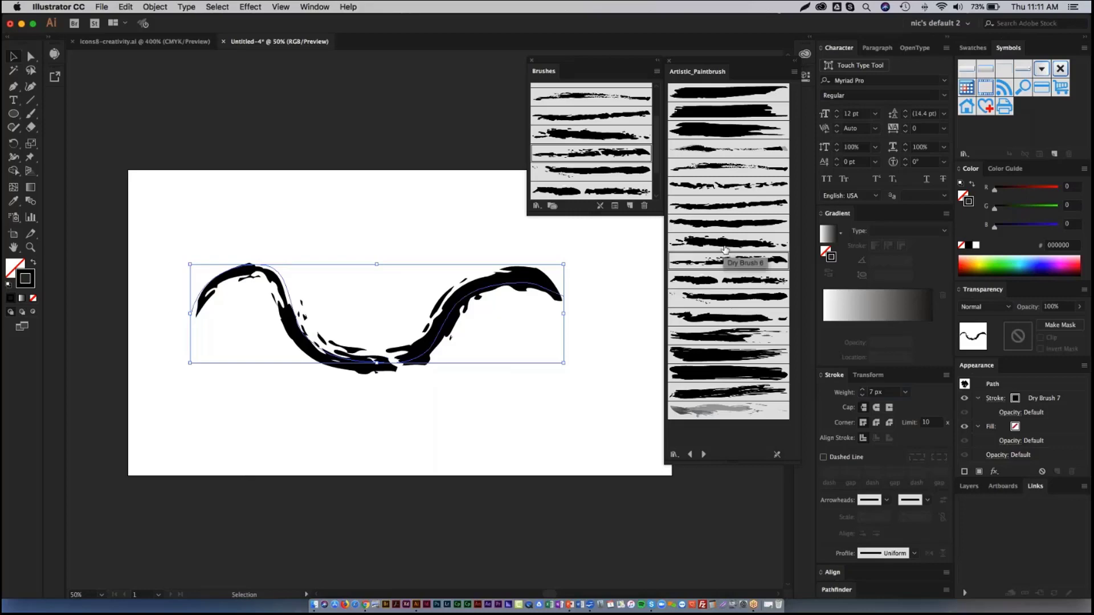
Delete the wavy brush stroke from the artboard
click(590, 279)
click(530, 276)
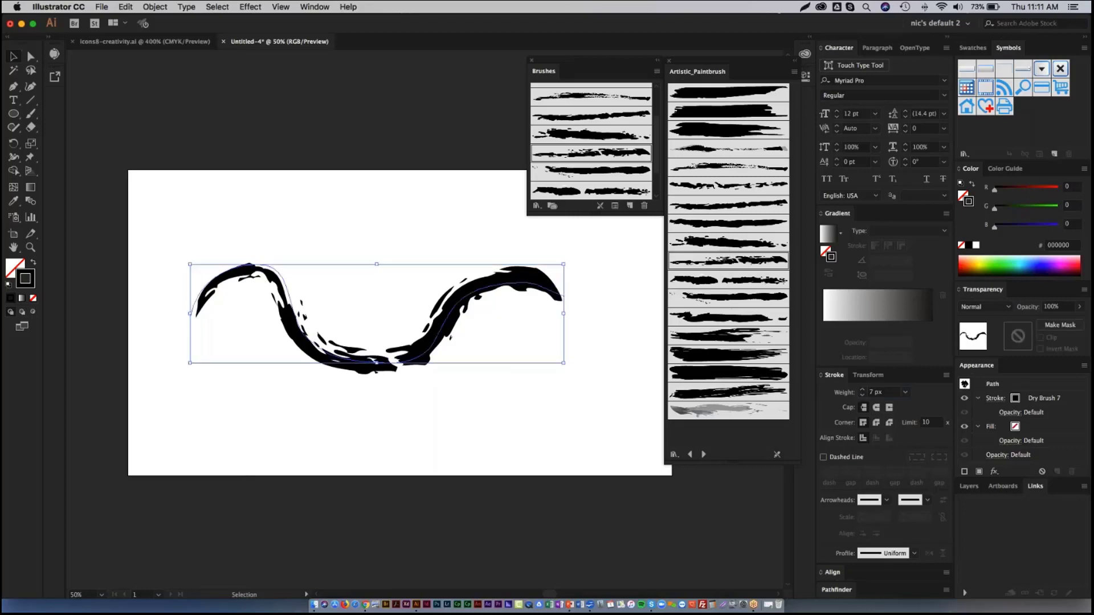
click(434, 216)
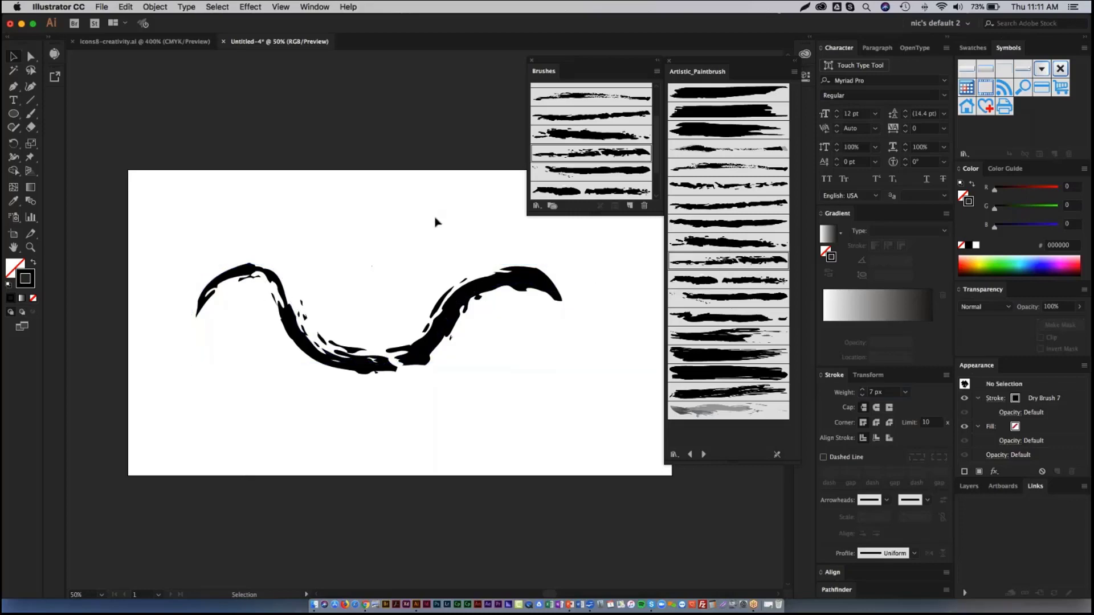
click(497, 278)
key(Delete)
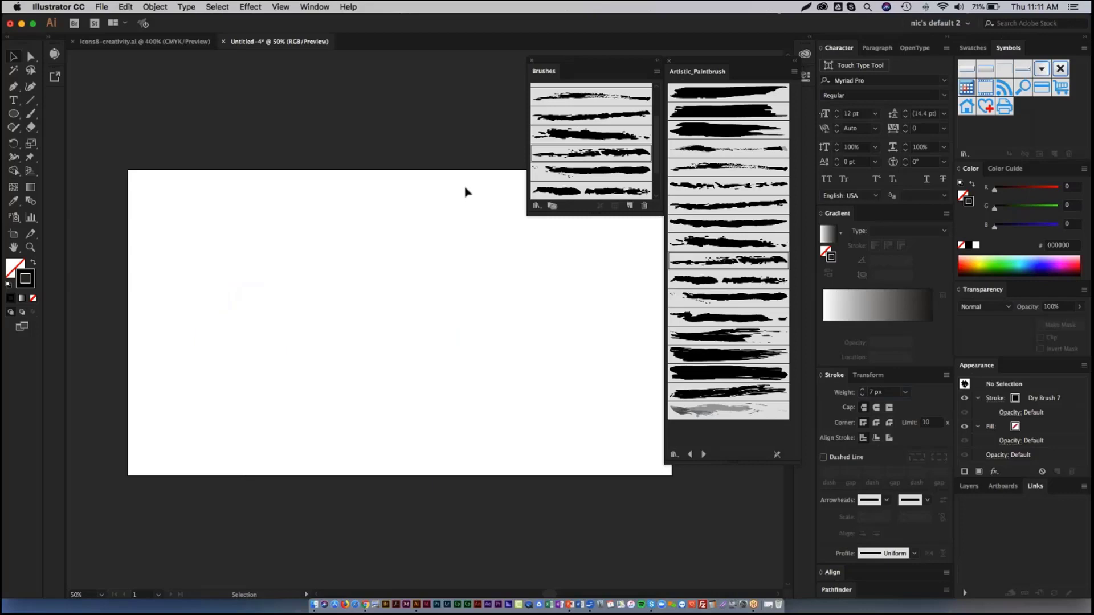
Switch to Finder and open grunge overlay.ai from the _images folder in Illustrator
key(ctrl+Left)
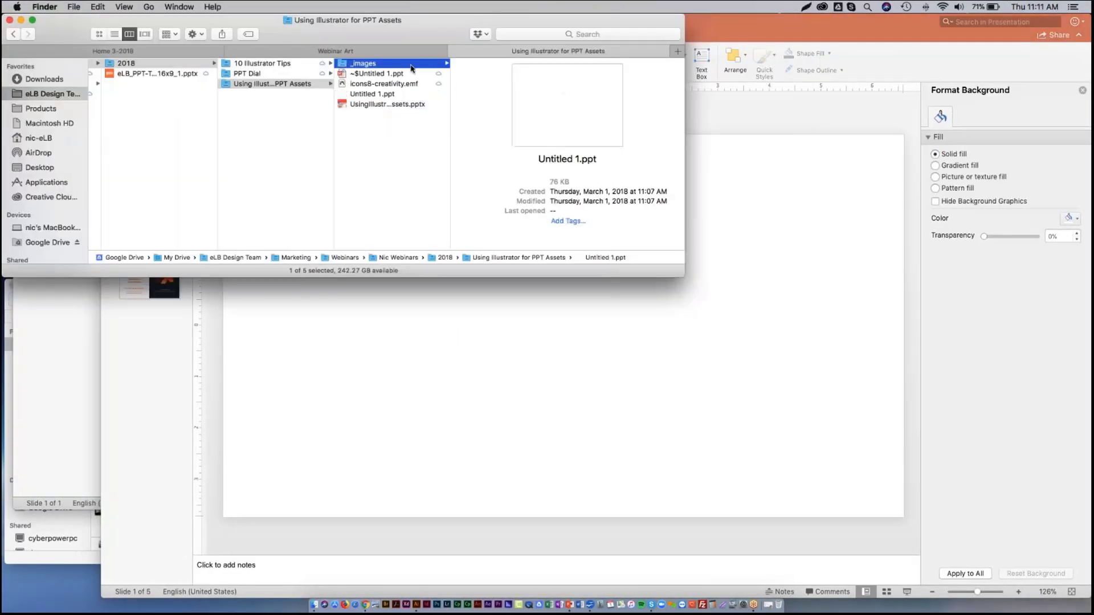
click(412, 67)
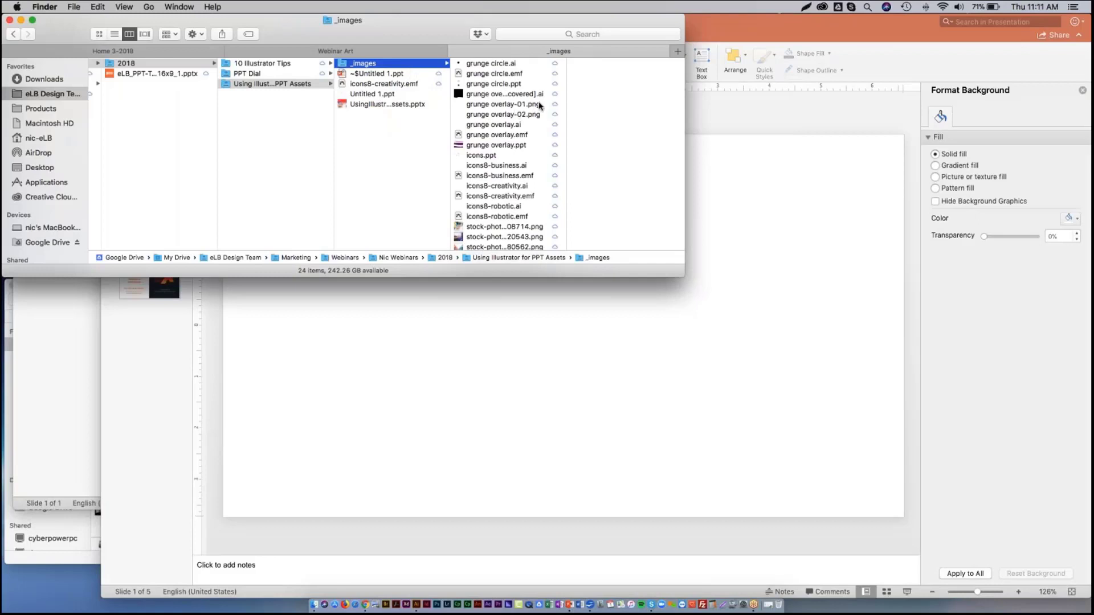
click(498, 126)
double_click(498, 125)
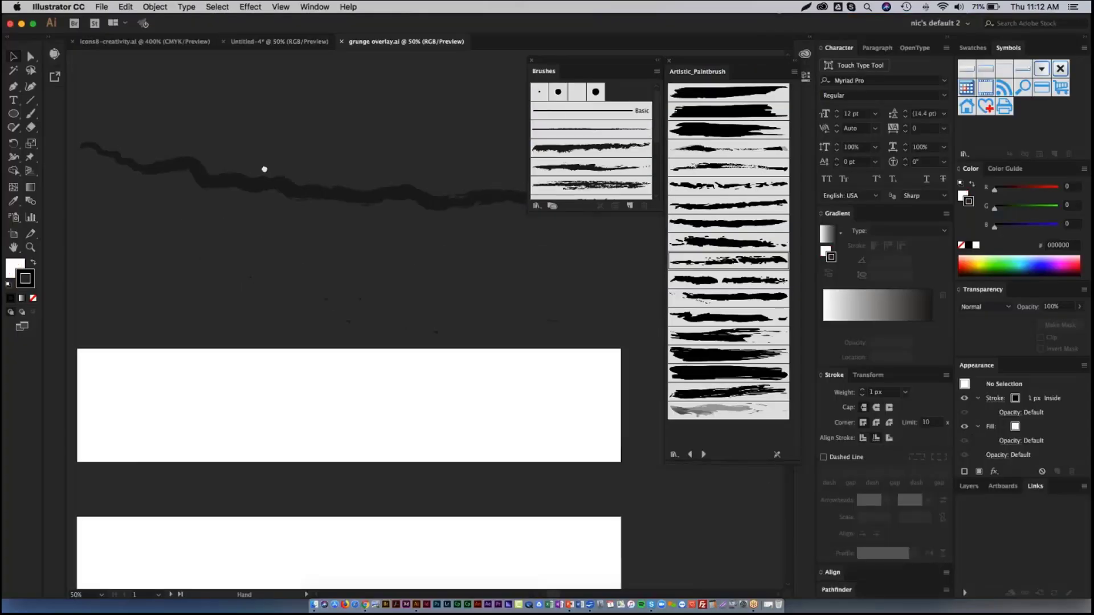
Close the floating Brushes and Artistic_Paintbrush palettes to clear the grunge overlay canvas
key(super+minus)
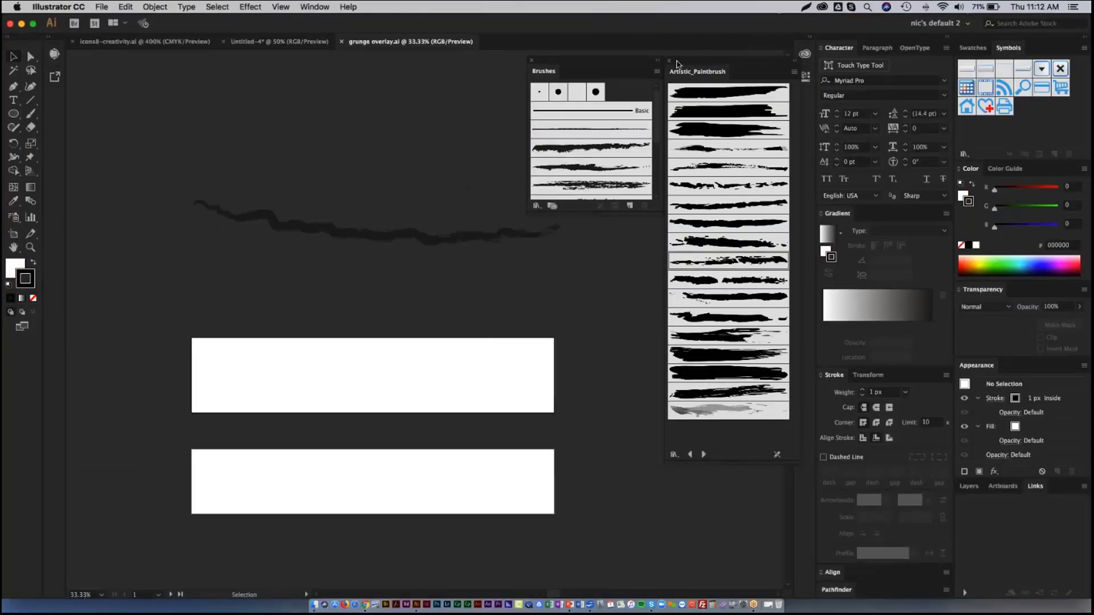
click(533, 61)
click(532, 60)
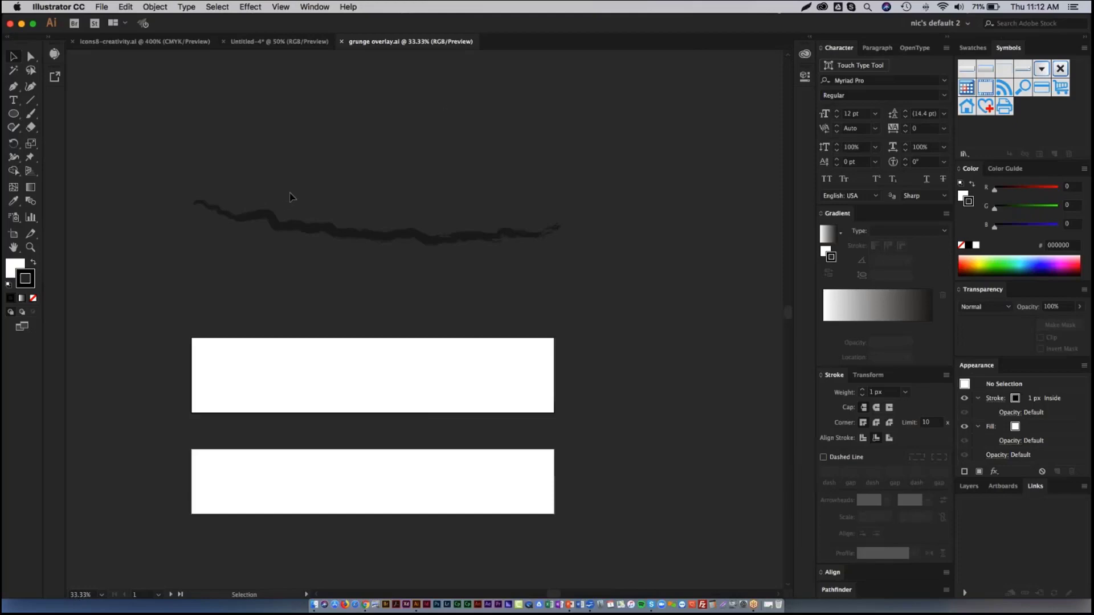
Examine the charcoal brush path above the artboards and the white torn-edge shapes on them
click(293, 222)
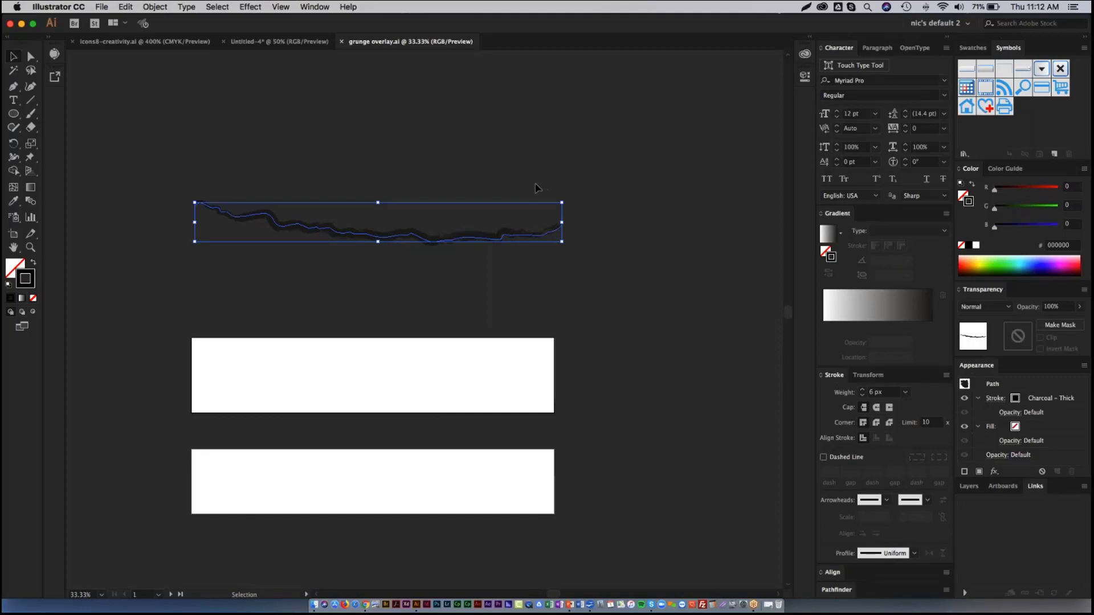
click(251, 313)
drag(155, 311, 648, 518)
click(482, 288)
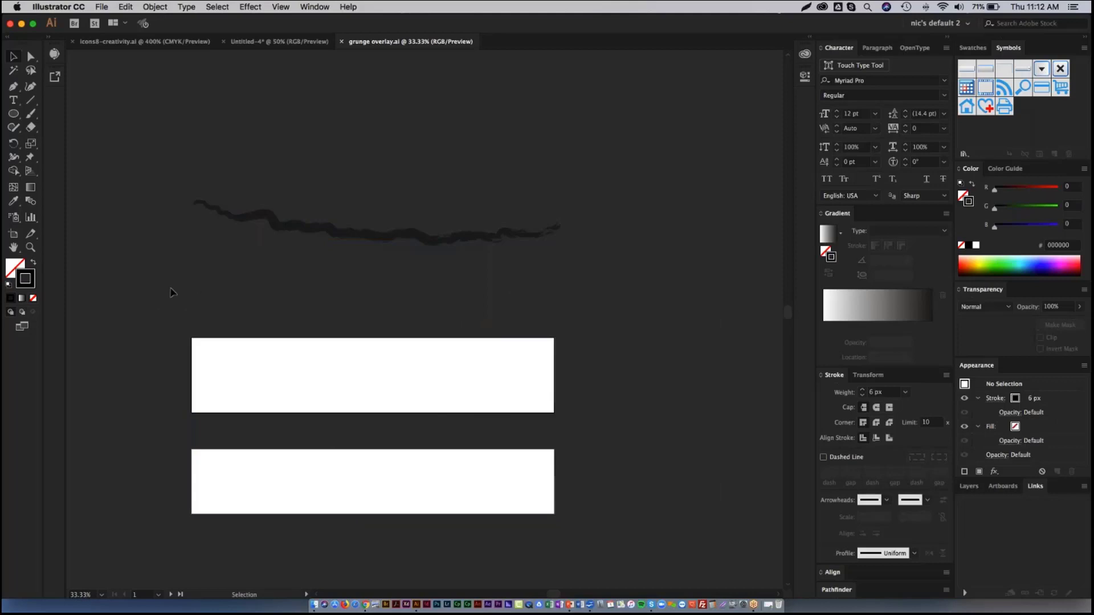
scroll(302, 253, down, 3)
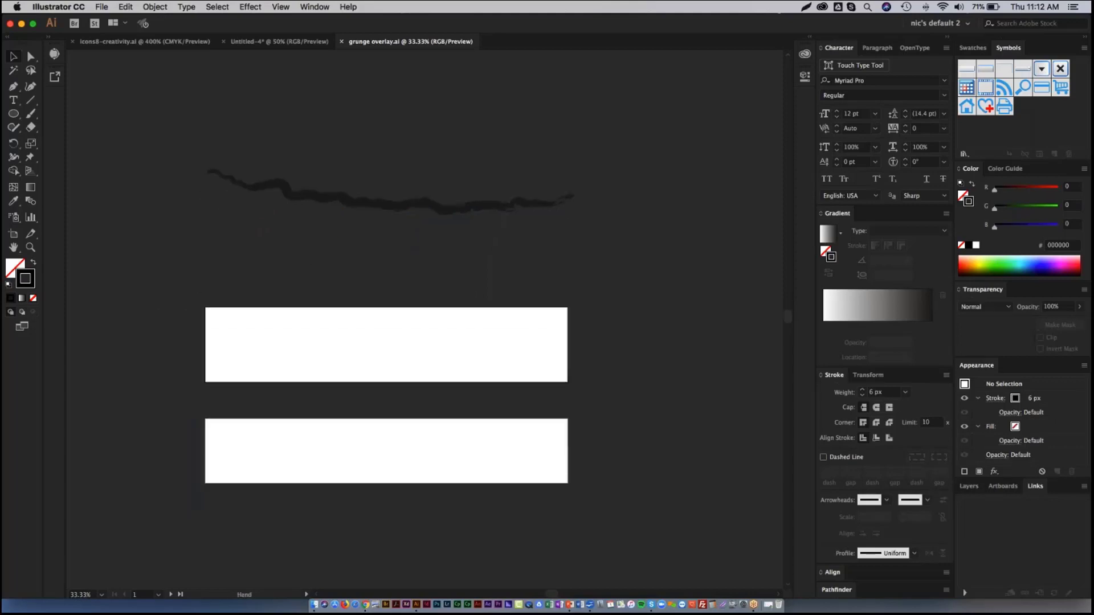
Fill the two white torn-edge shapes with lime green bdff00
drag(194, 265, 592, 576)
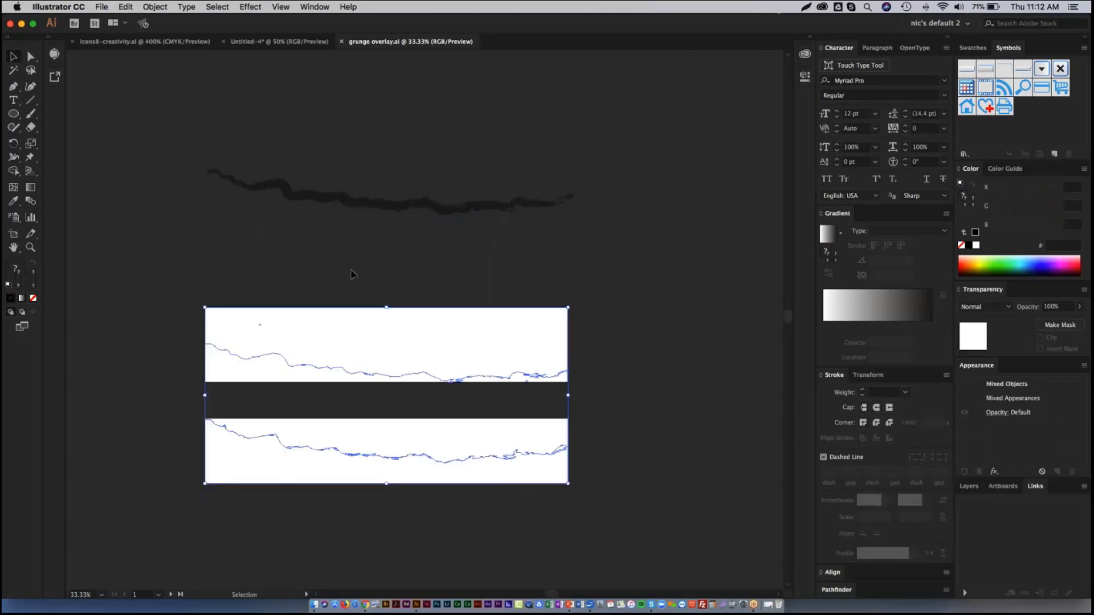
drag(320, 273, 439, 518)
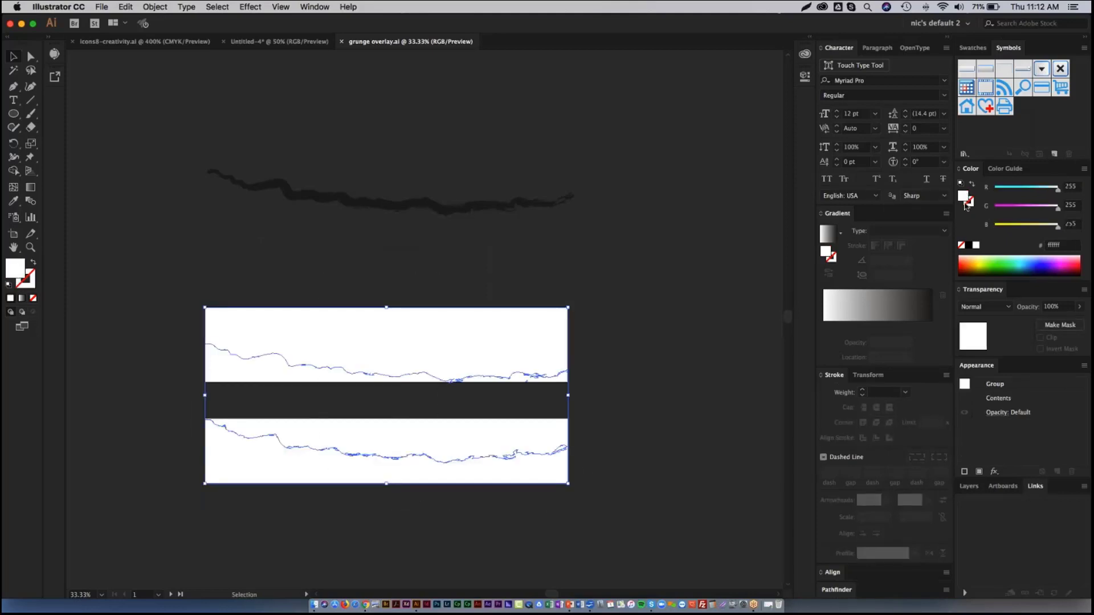
click(984, 265)
click(609, 250)
Draw a lime green rectangle about 2286 x 1098 px in the empty area beside the artboards
drag(586, 237, 449, 213)
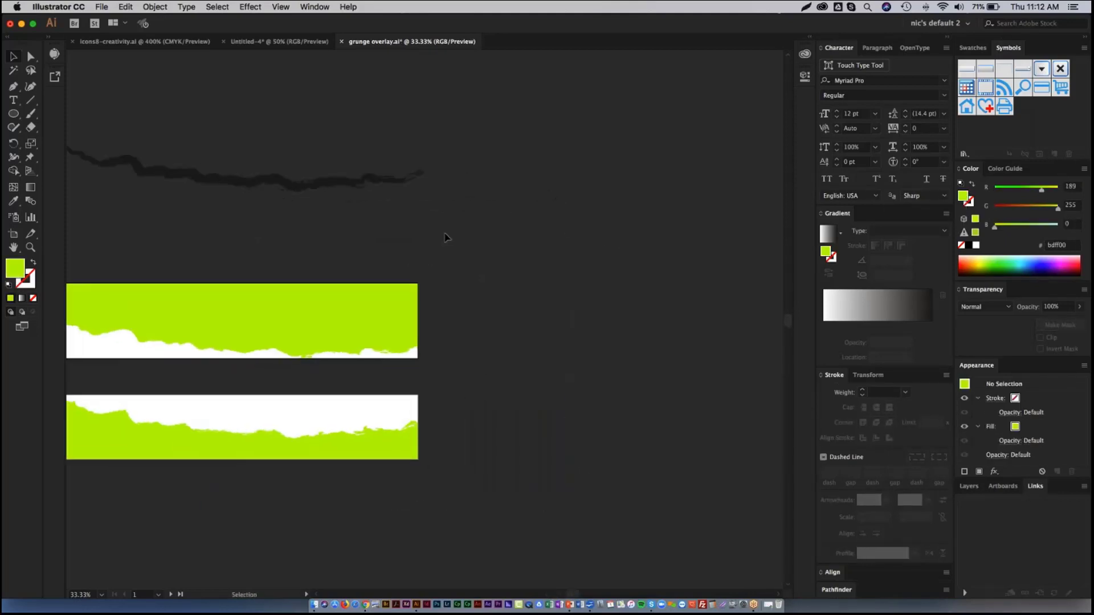
key(m)
mouse_move(435, 236)
mouse_down()
mouse_move(556, 349)
mouse_move(782, 440)
mouse_move(761, 453)
mouse_move(755, 442)
mouse_up()
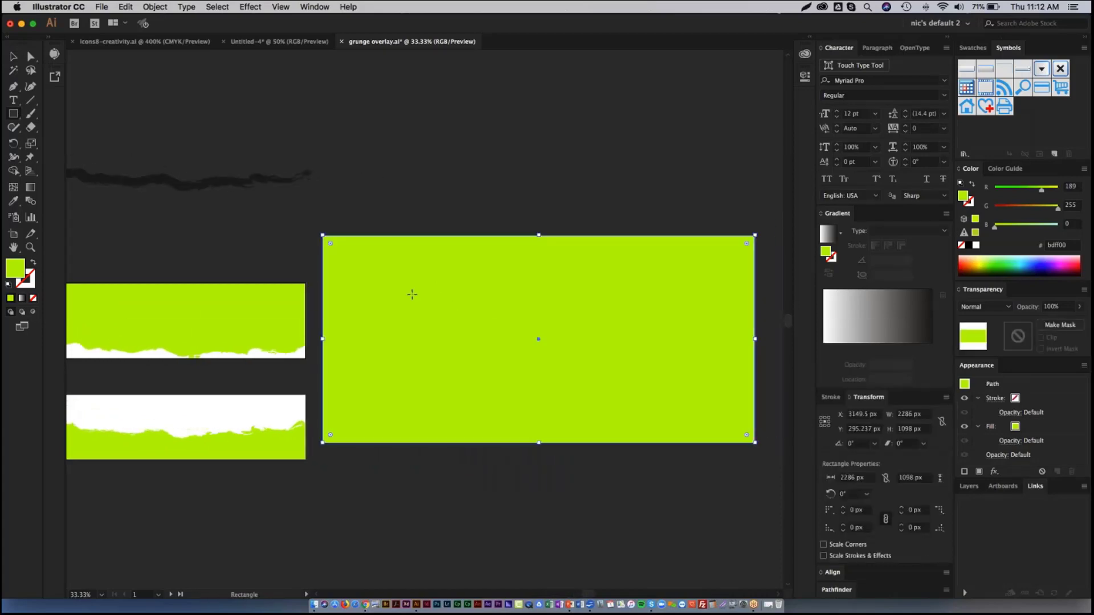
Place a copy of the charcoal brush stroke across the middle of the new green rectangle
key(v)
click(235, 185)
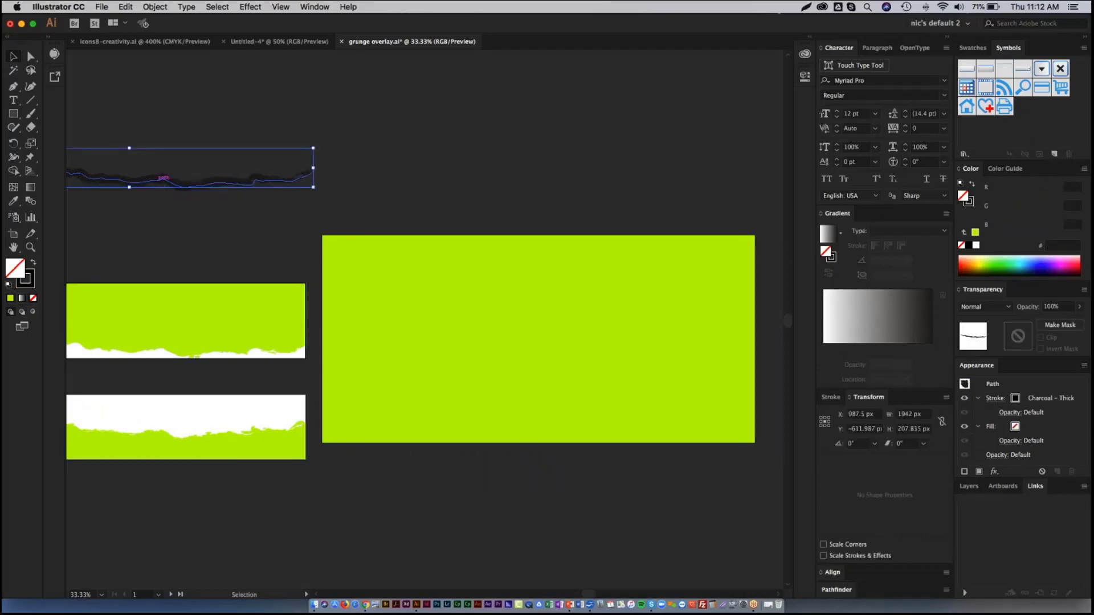
key(a)
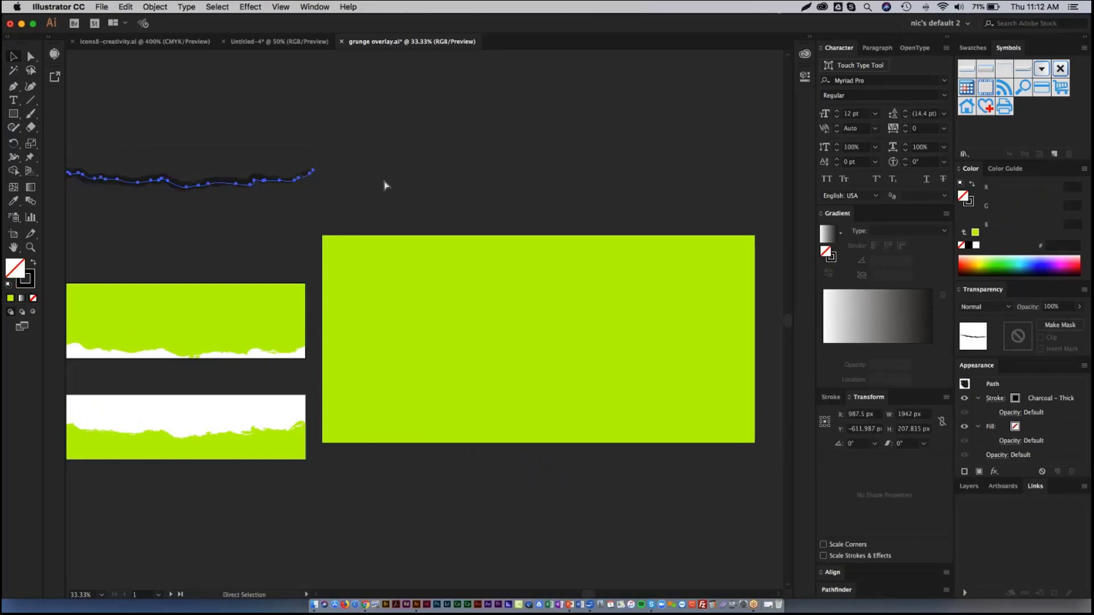
key(v)
mouse_move(71, 171)
mouse_down()
mouse_move(368, 319)
mouse_move(456, 323)
mouse_move(442, 337)
mouse_move(533, 344)
mouse_up()
Shrink the green rectangle to about 1890 x 1038 px so its side edge meets the end of the charcoal stroke
click(710, 298)
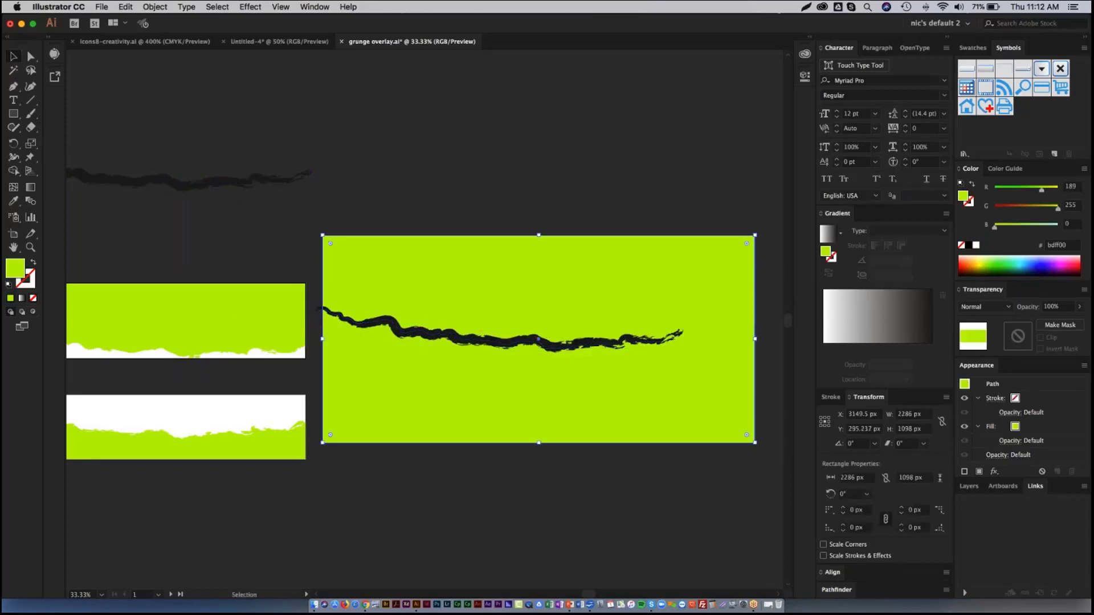
drag(743, 239, 680, 247)
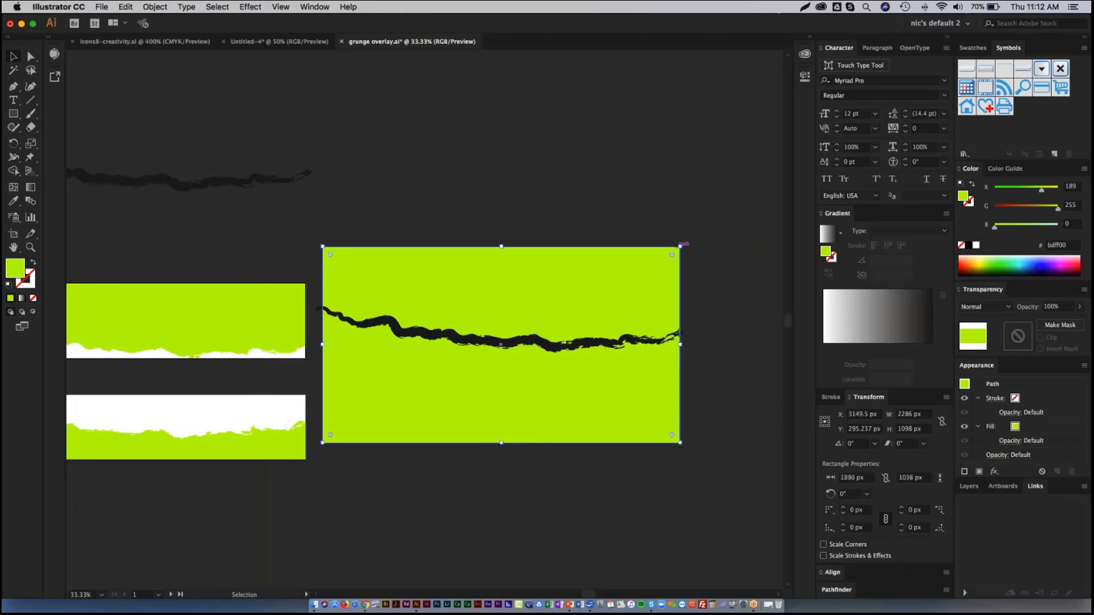
Convert the charcoal brush stroke across the large green rectangle into a filled shape with Outline Stroke
click(532, 179)
click(433, 330)
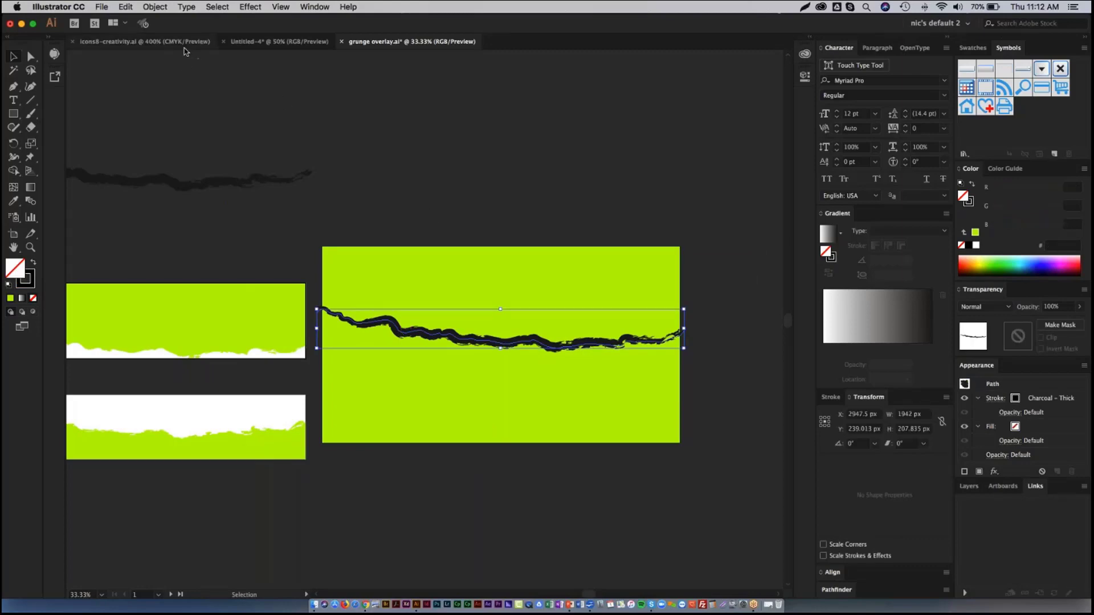
click(160, 8)
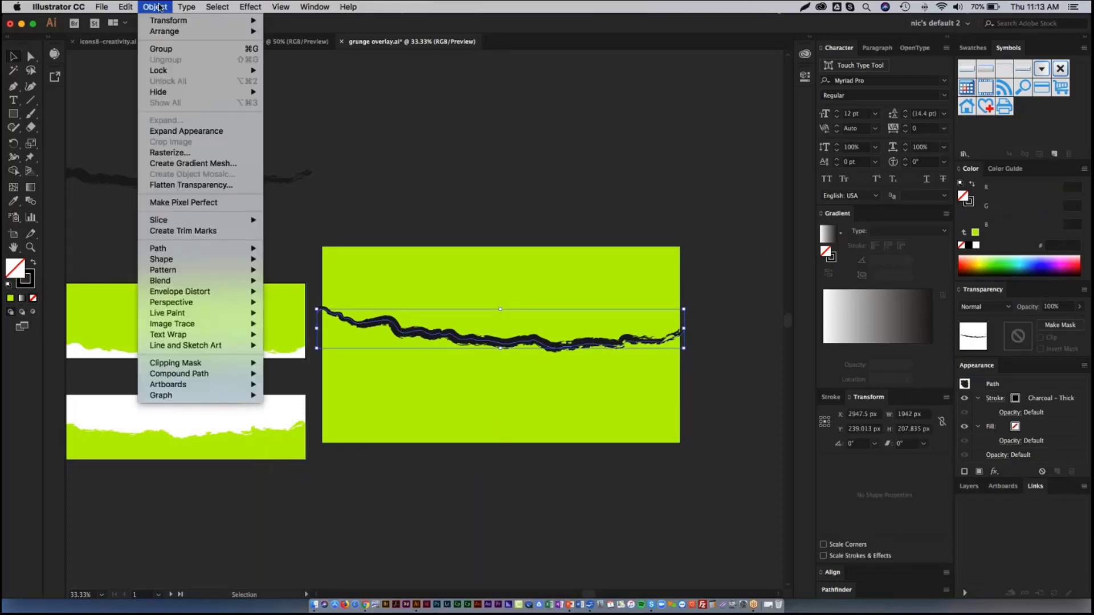
mouse_move(199, 249)
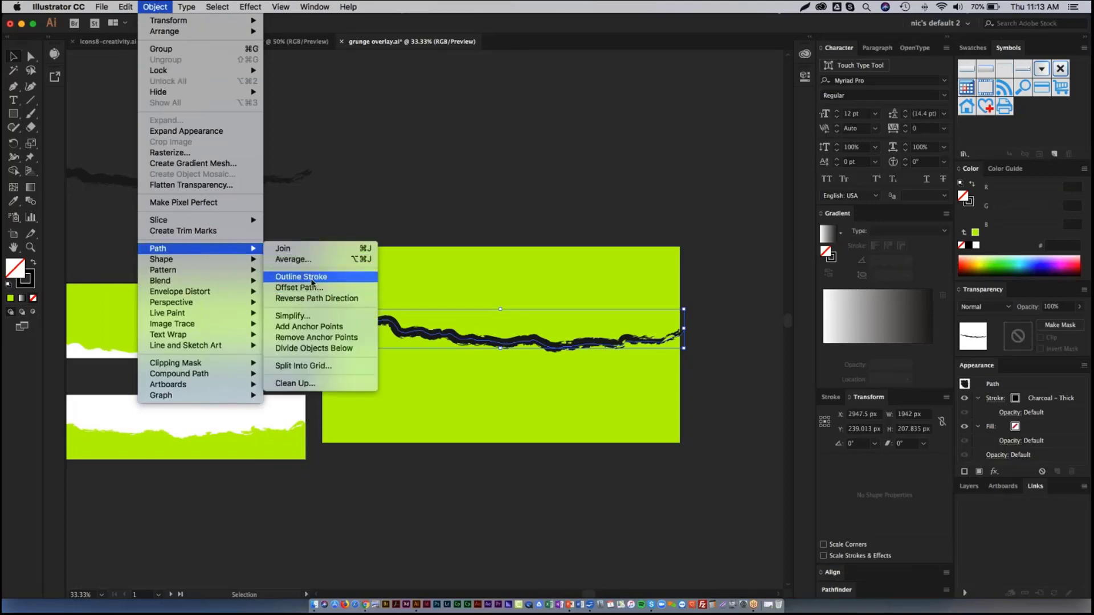
click(314, 281)
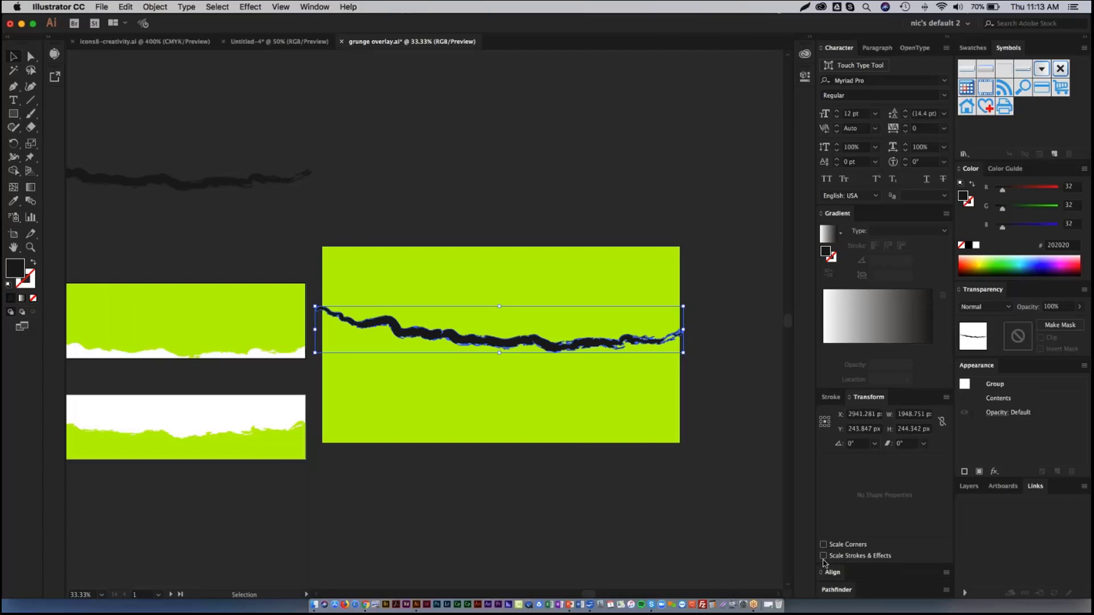
Cut the outlined charcoal stroke out of the green rectangle behind it with the Pathfinder Minus Front operation
click(836, 590)
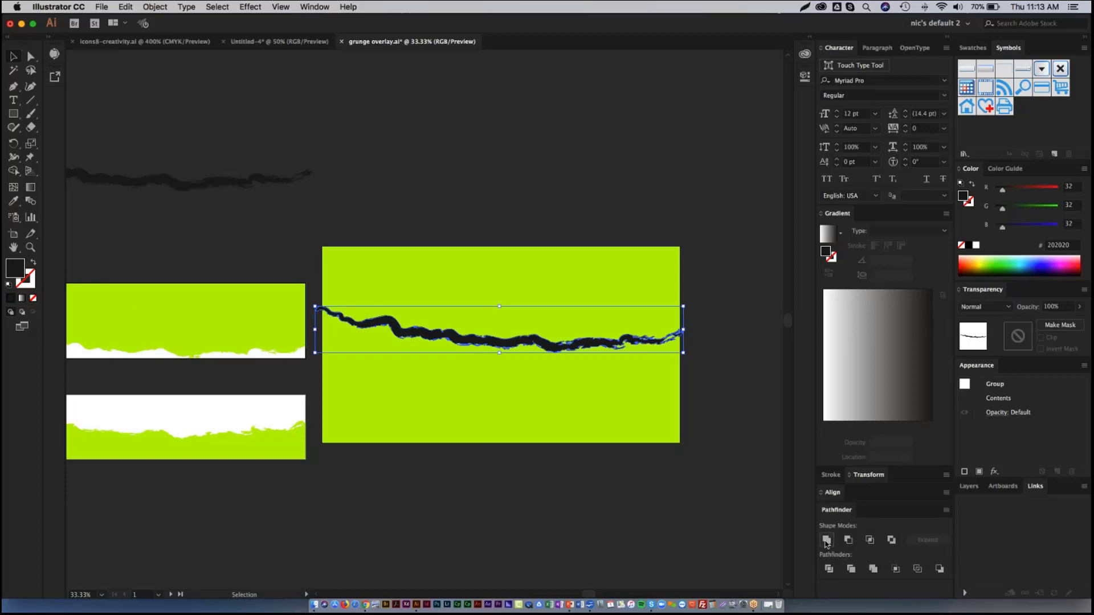
click(418, 390)
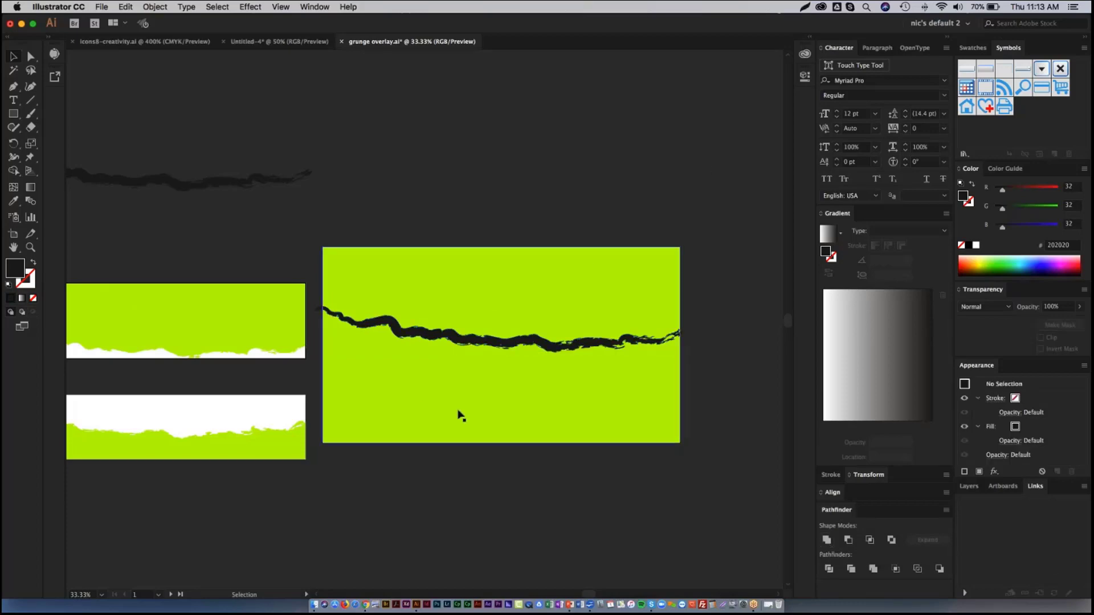
click(513, 346)
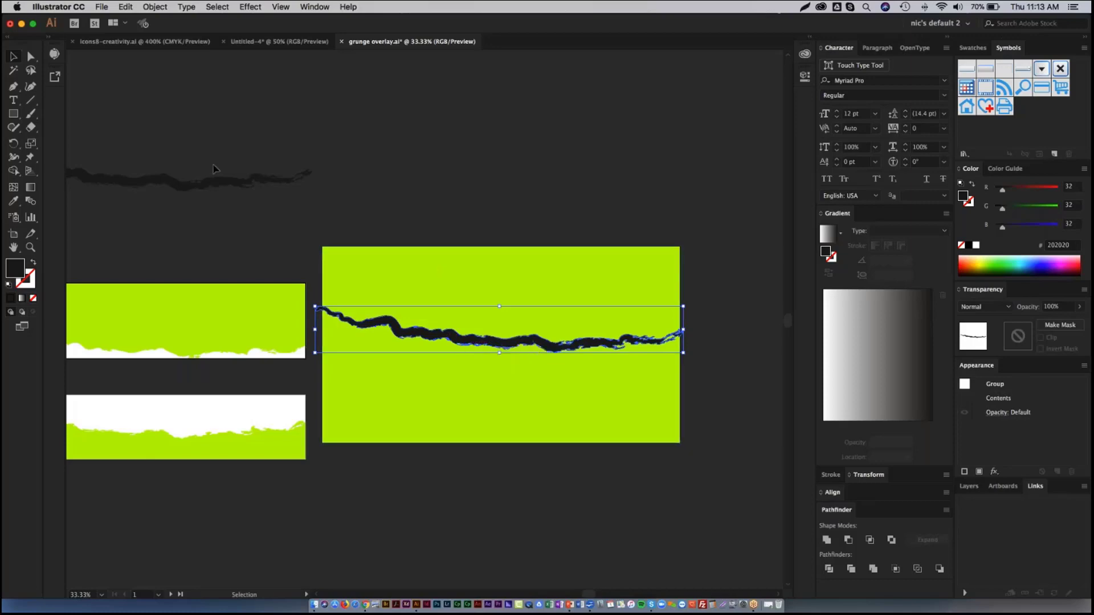
click(214, 186)
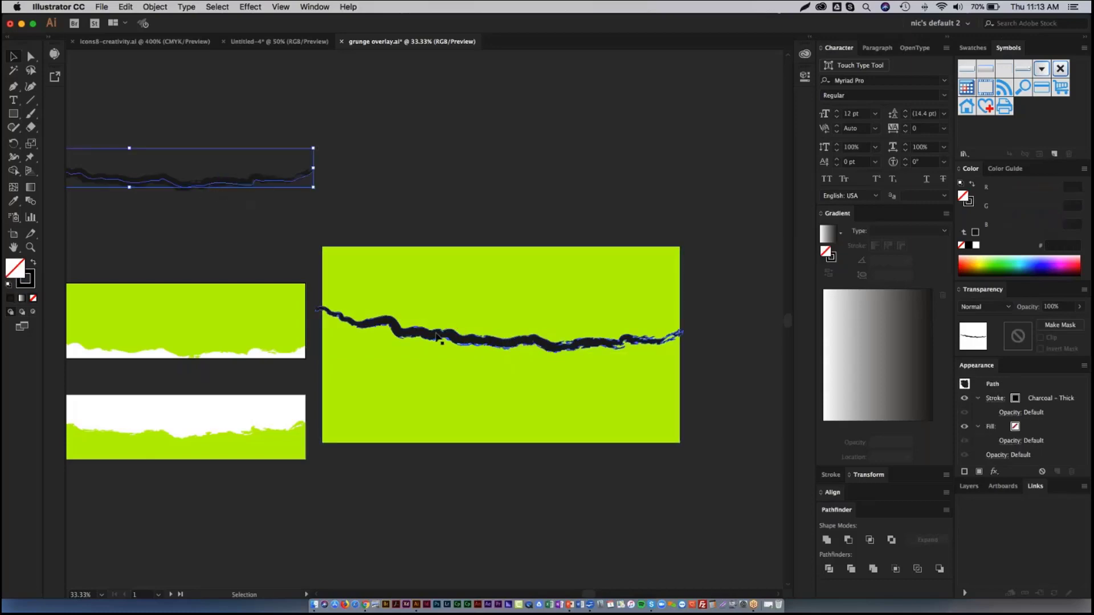
click(547, 342)
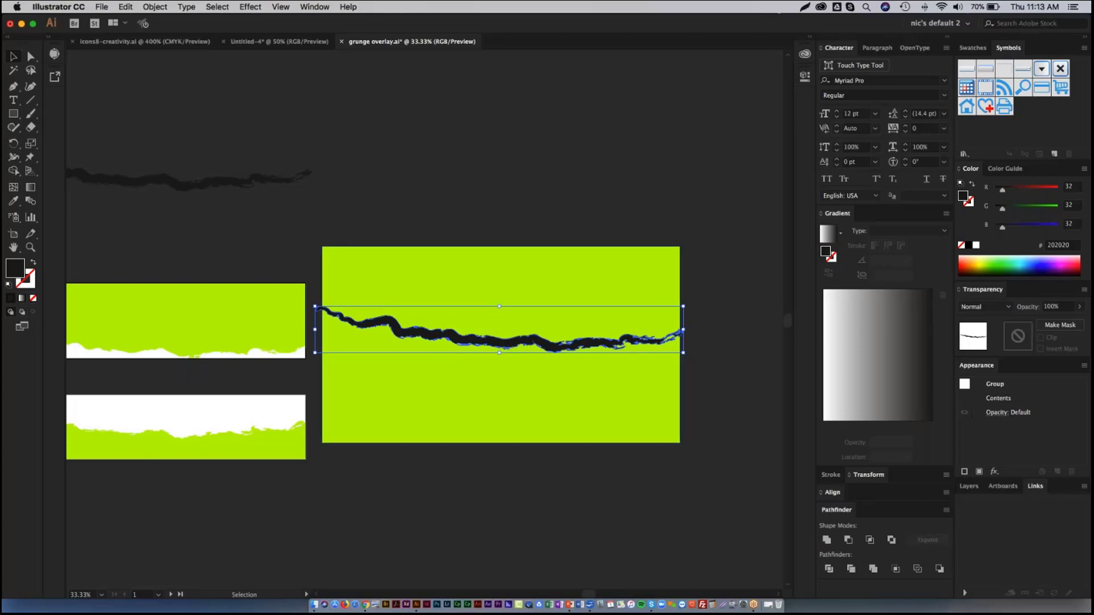
shift+click(522, 365)
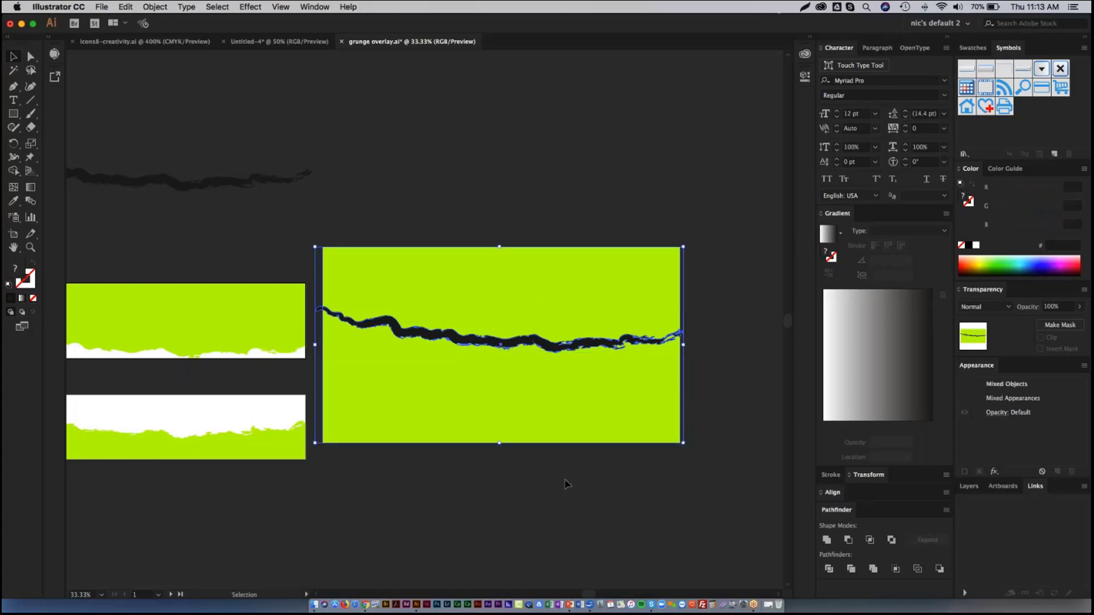
click(847, 541)
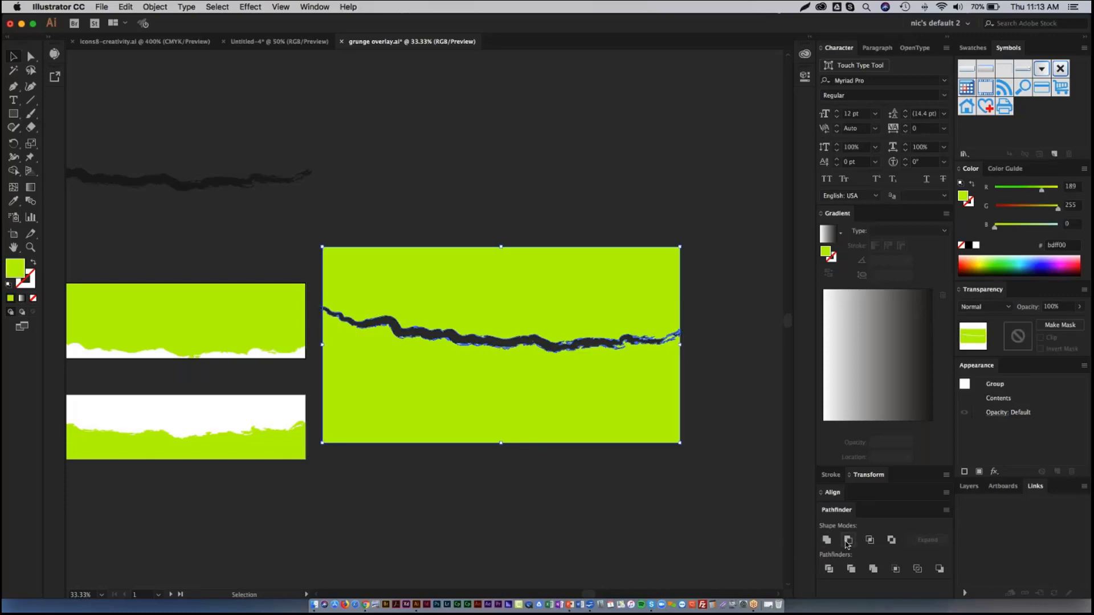
click(404, 488)
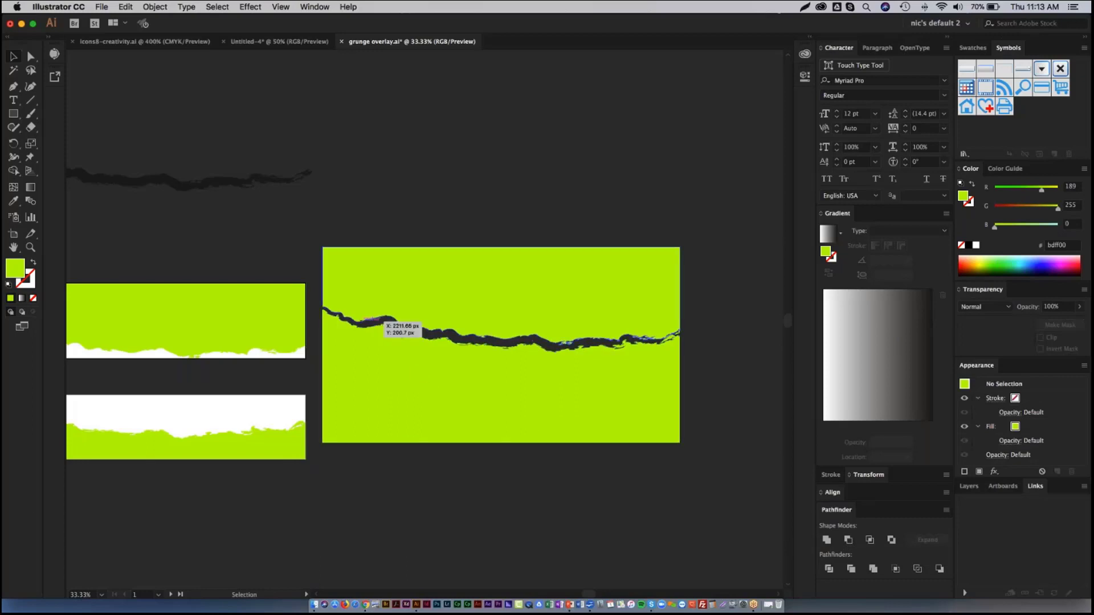
Try moving the upper and lower torn halves of the rectangle apart individually, and undo both moves
key(z)
key(v)
click(402, 286)
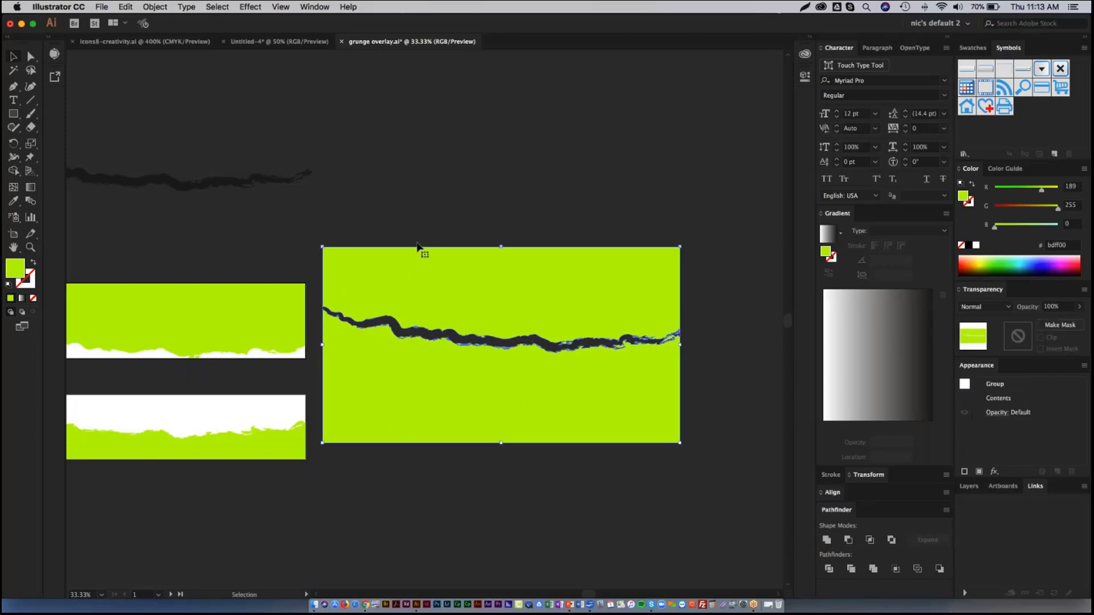
key(a)
drag(474, 305, 473, 267)
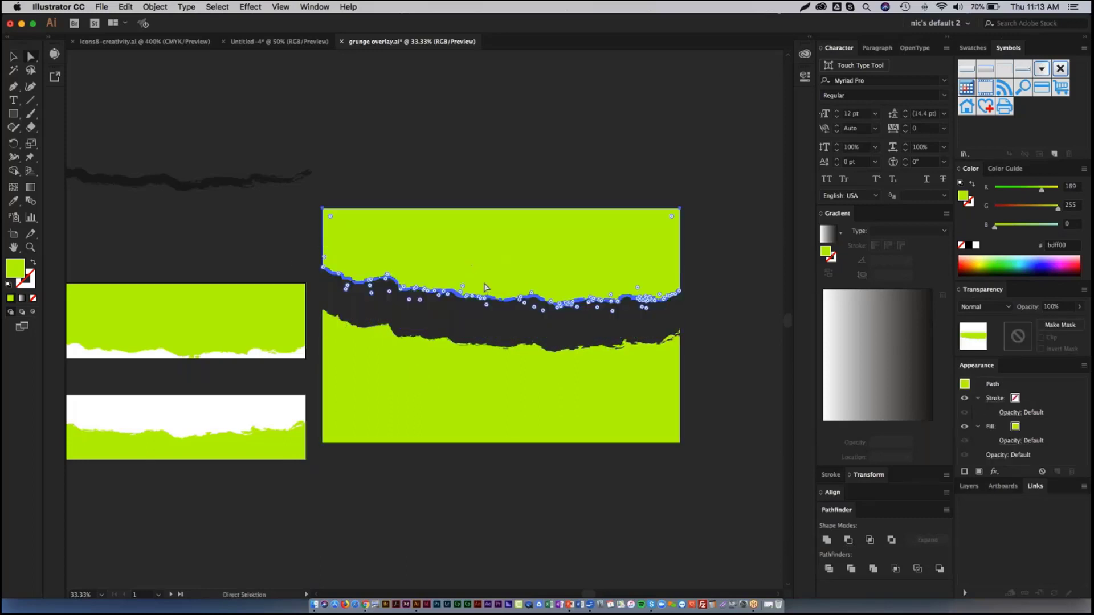
drag(482, 370, 484, 398)
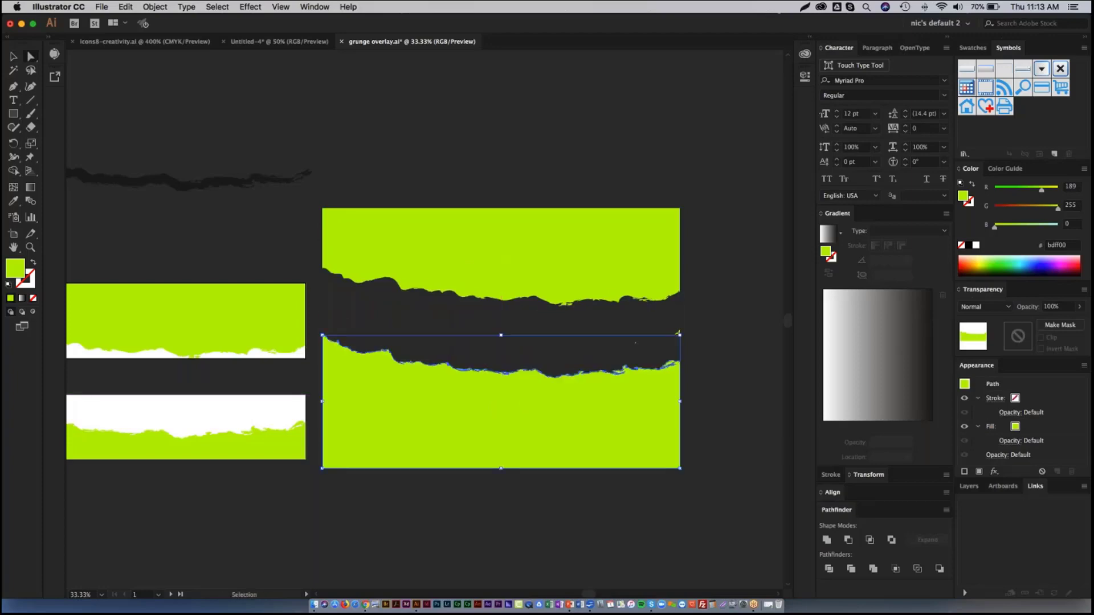
key(super+z)
key(super+z)
Move the split green artwork slightly farther from the artboards and ungroup its torn halves
click(513, 281)
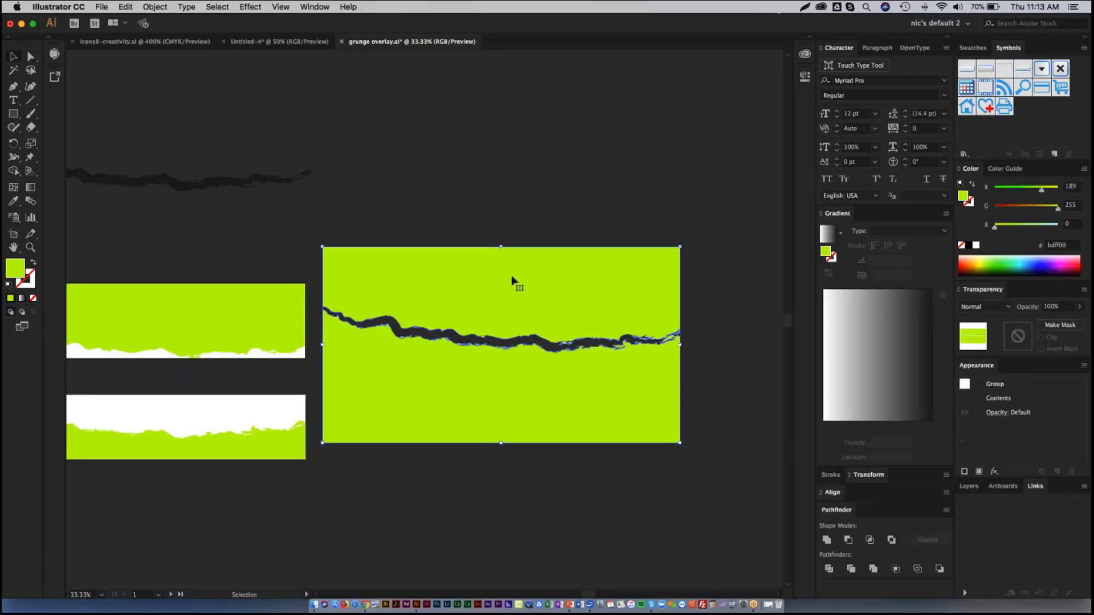
drag(504, 210, 354, 198)
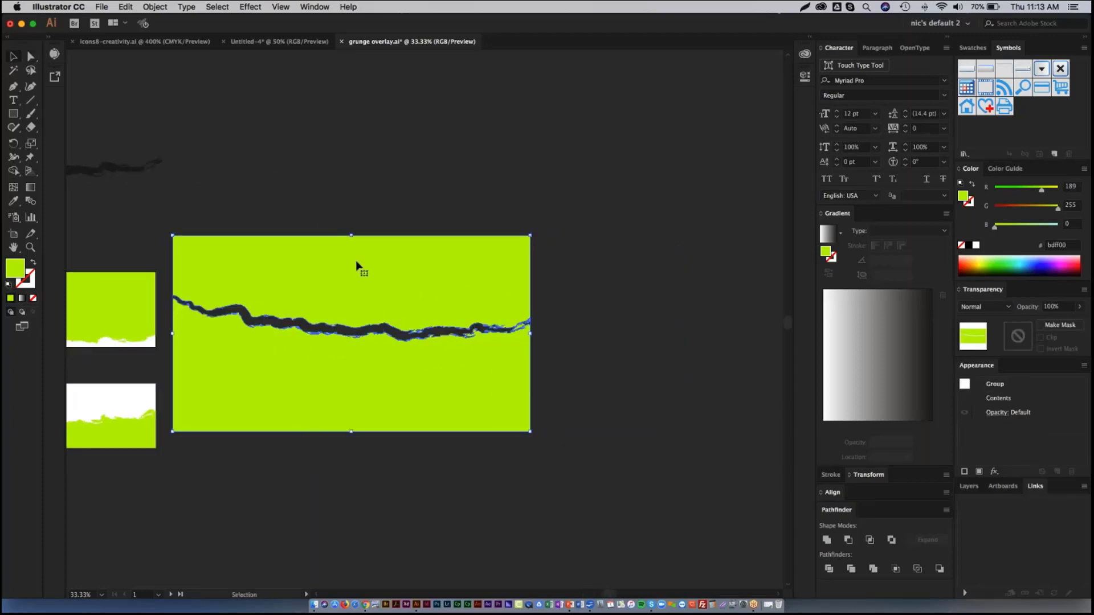
drag(356, 264, 404, 270)
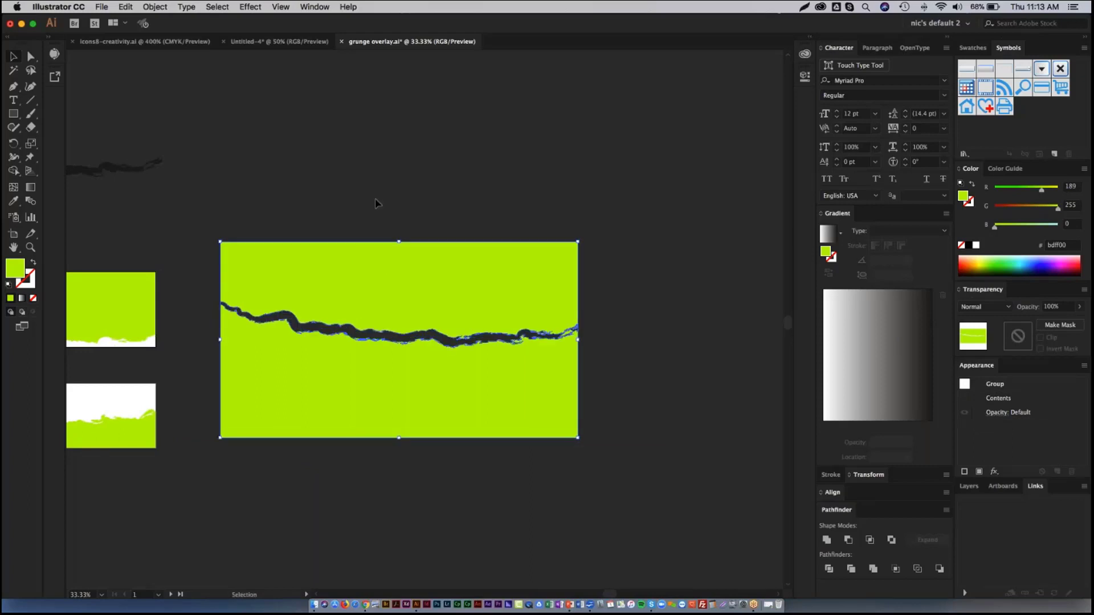
key(super+shift+g)
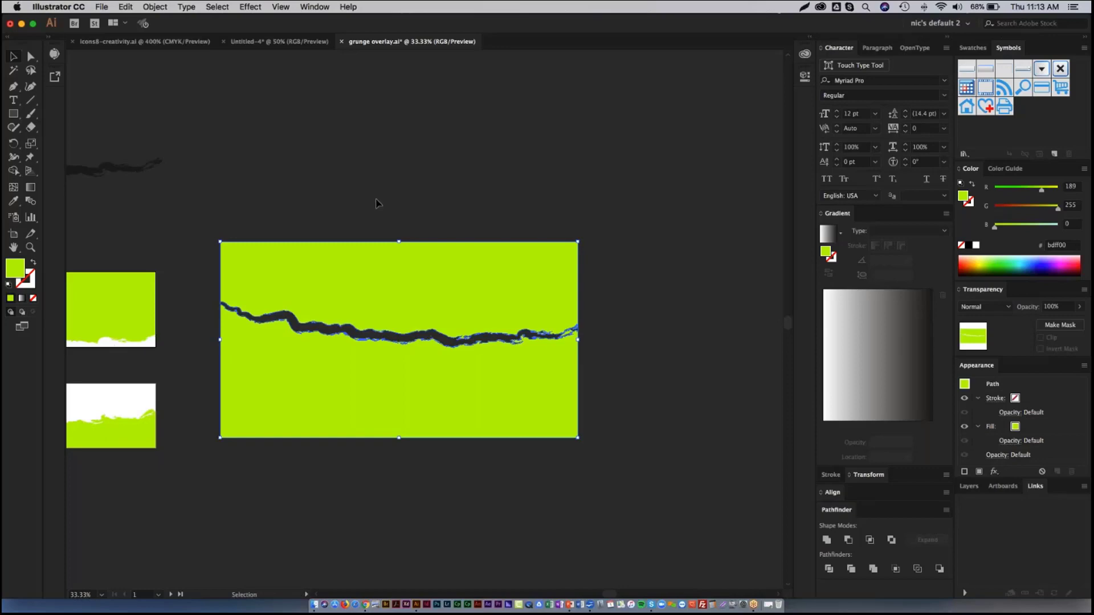
click(375, 202)
Save the changes to the grunge overlay.ai document
scroll(398, 186, left, 5)
scroll(398, 186, down, 1)
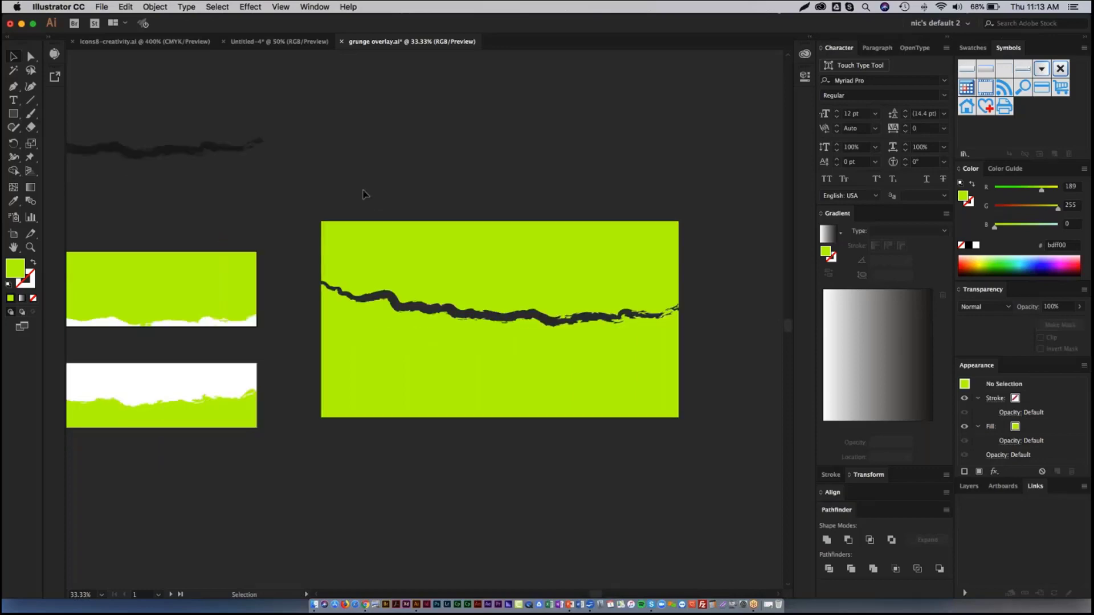
scroll(357, 188, left, 5)
scroll(357, 188, down, 1)
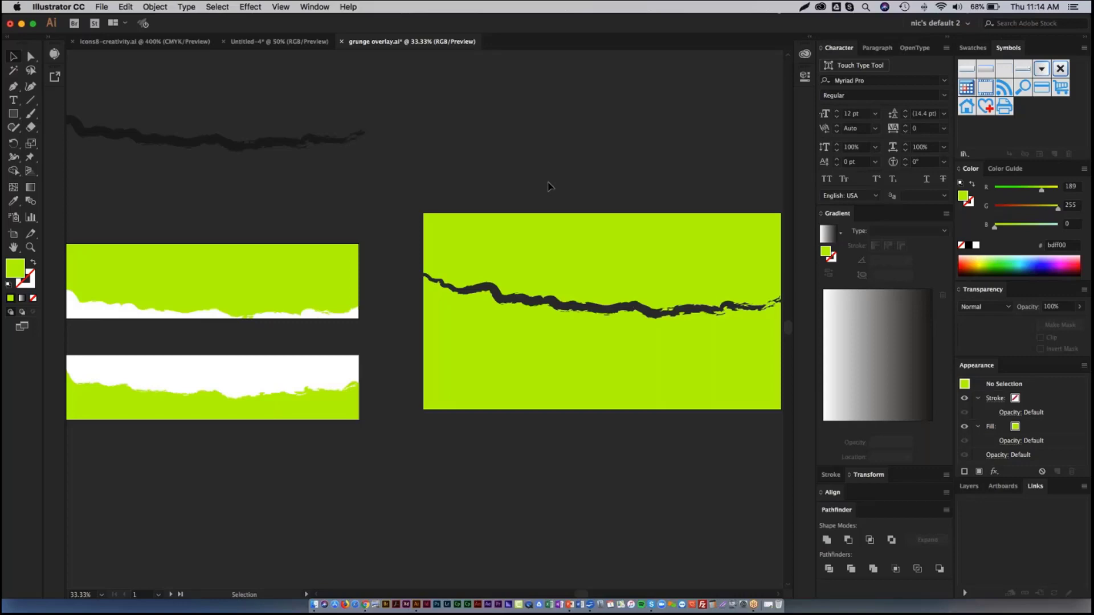
scroll(487, 184, left, 4)
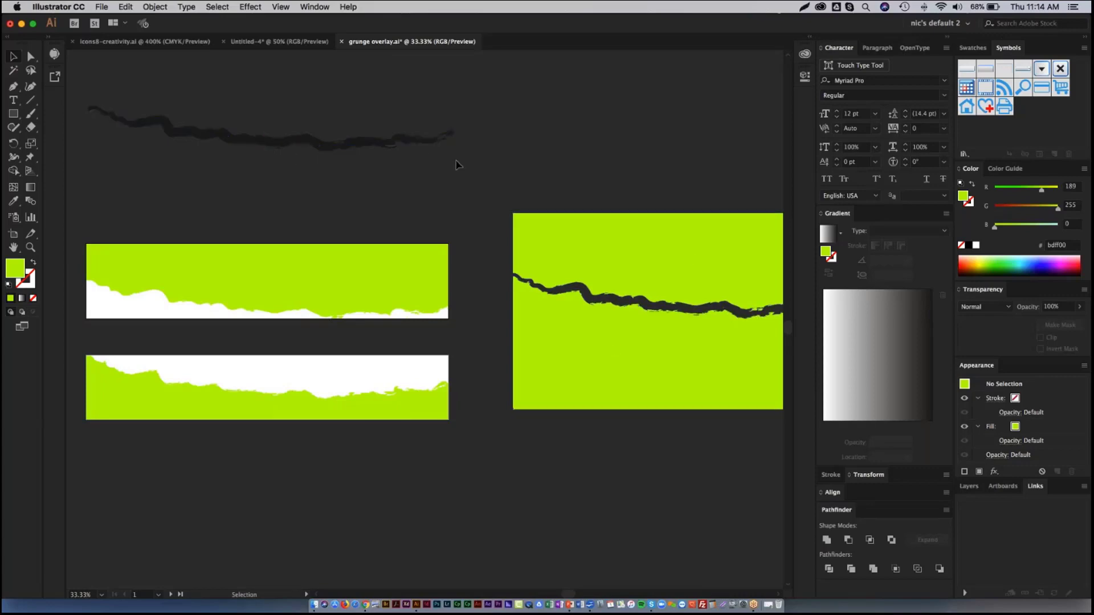
key(a)
key(super+s)
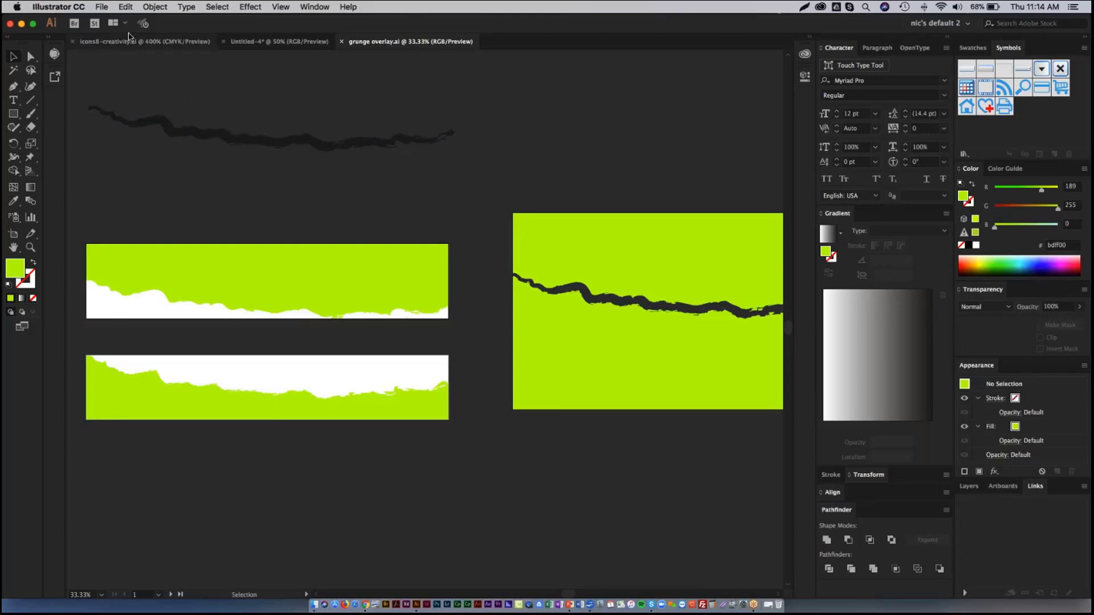
Export the artwork as grunge overlay.emf in Enhanced Metafile format to the Using Illustrator for PPT Assets folder
click(103, 7)
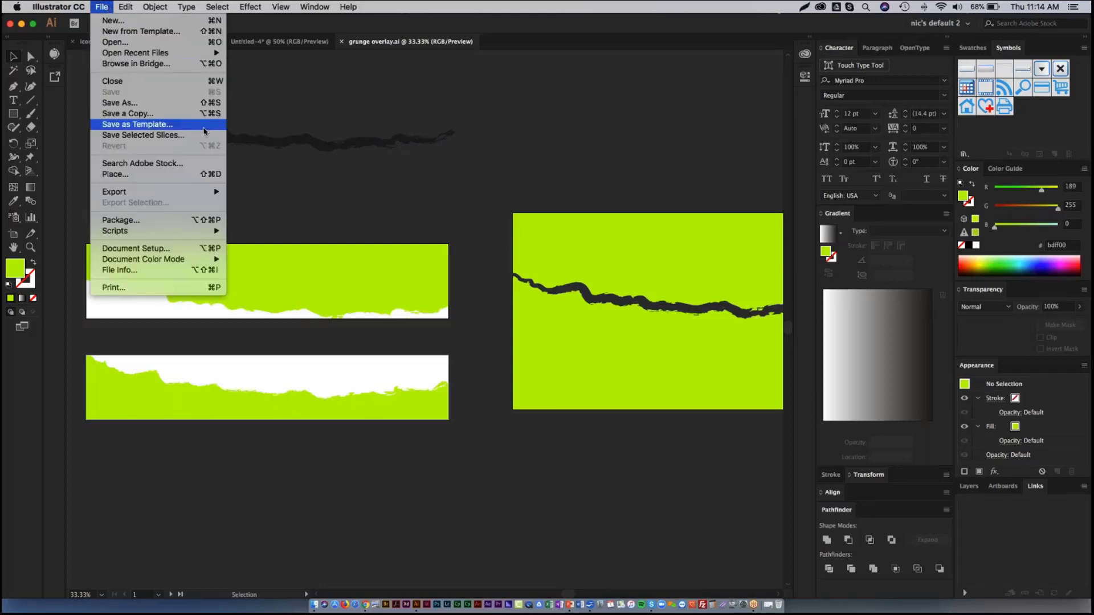
mouse_move(203, 192)
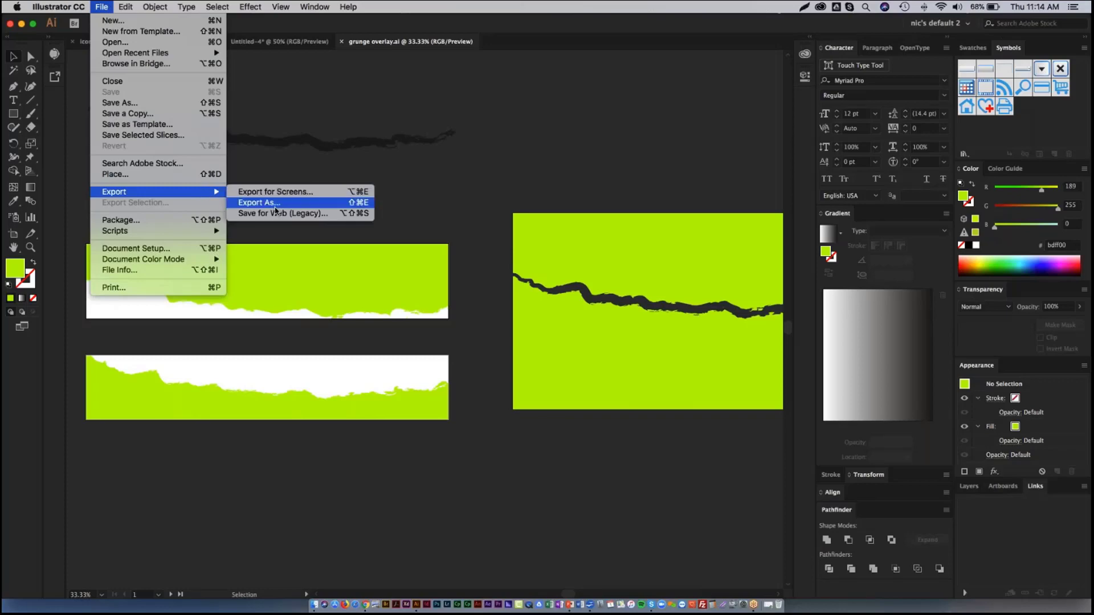
click(272, 203)
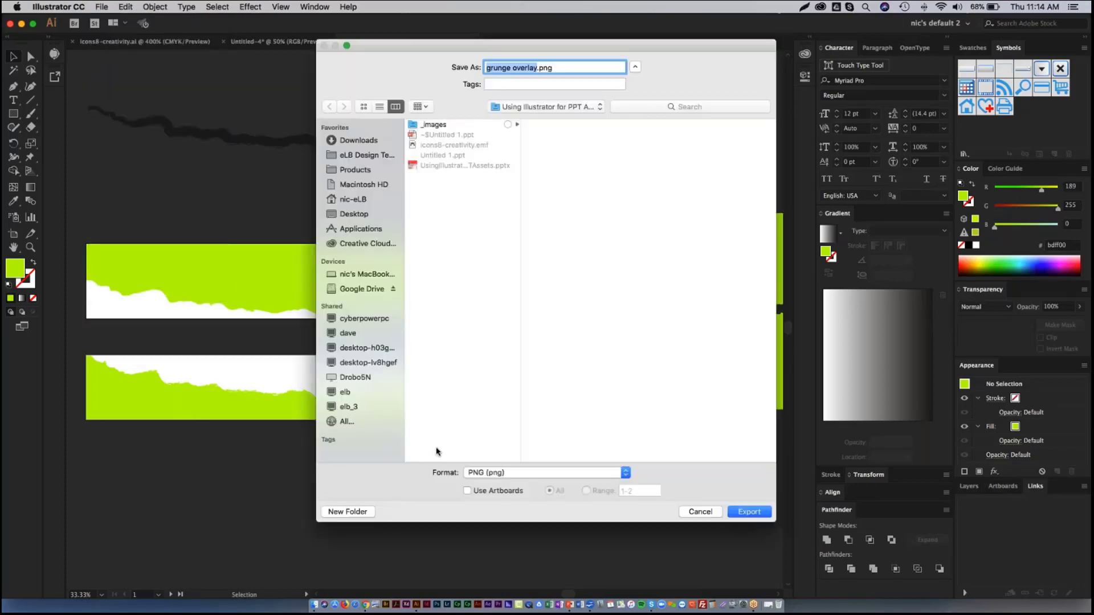
click(524, 472)
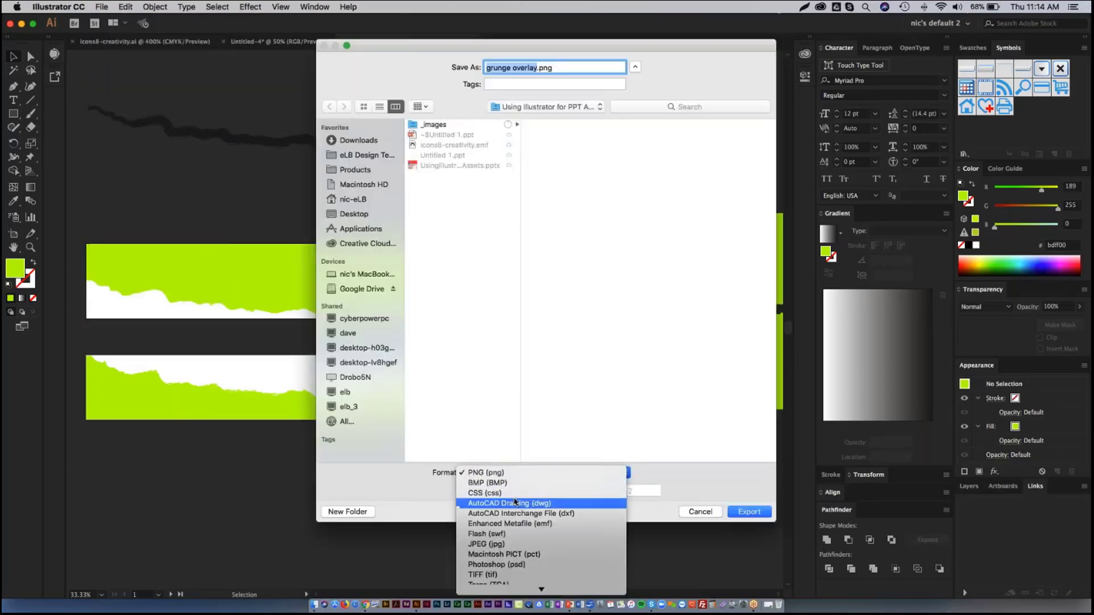
click(525, 524)
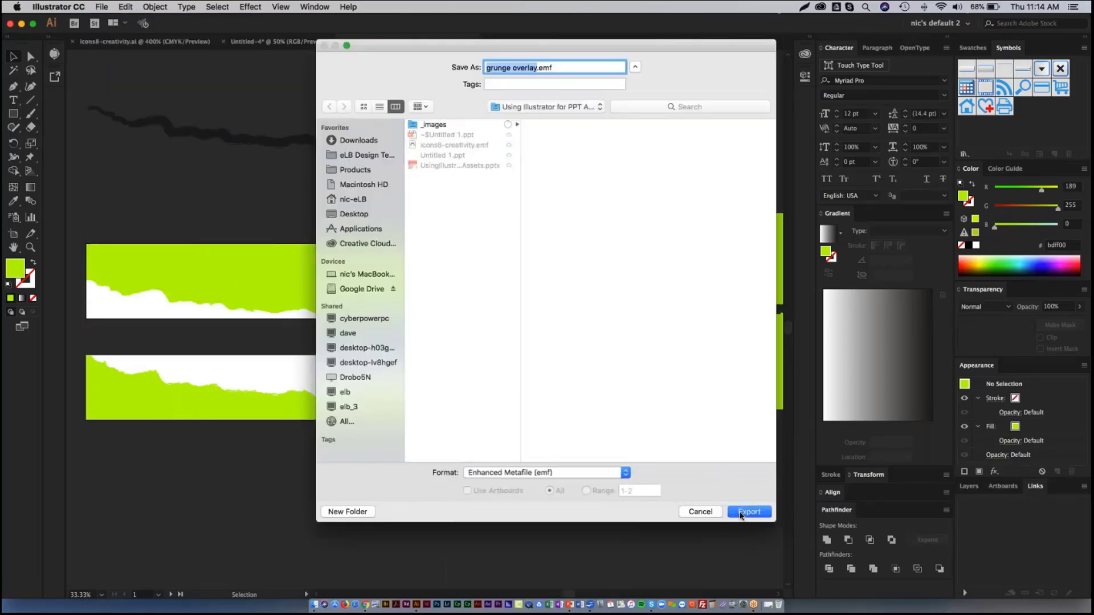
click(749, 512)
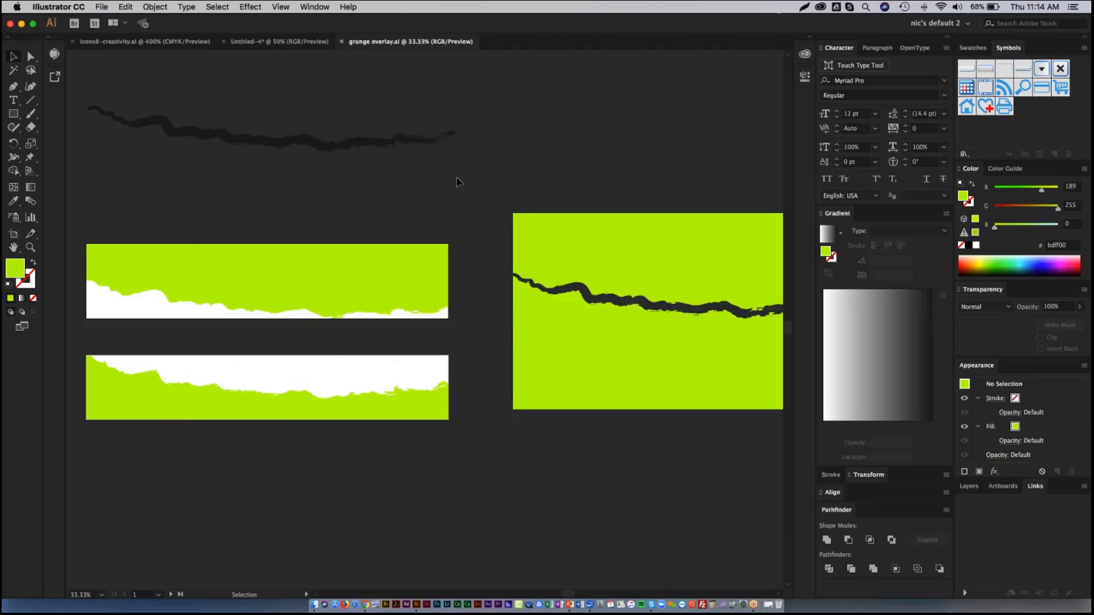
Switch to Finder and select grunge overlay.emf in the Using Illustrator for PPT Assets folder
key(super+Tab)
key(super+Tab)
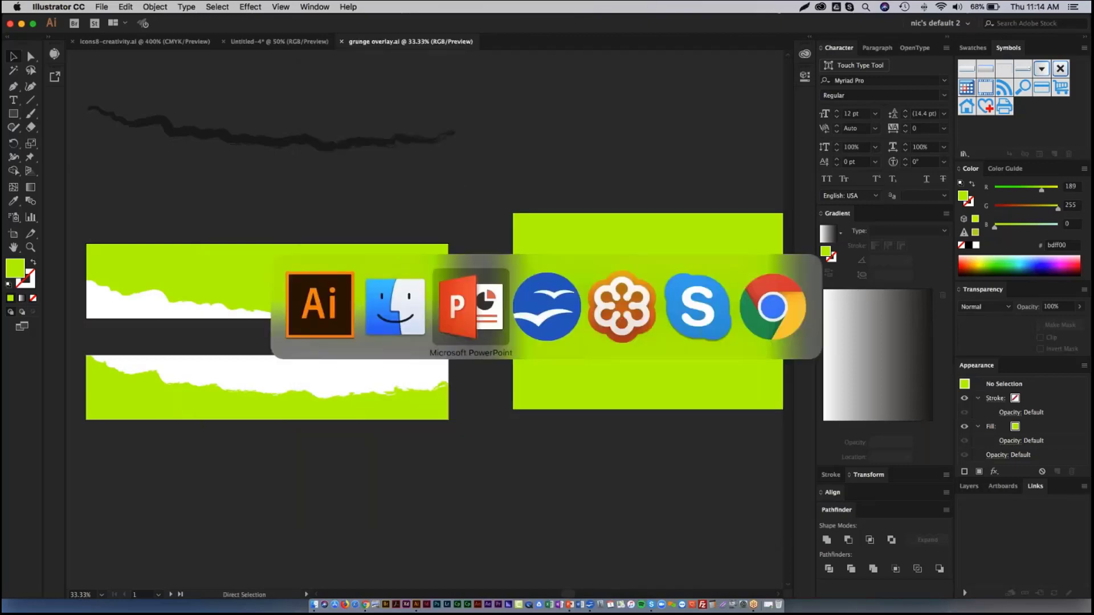
key(shift+super+Tab)
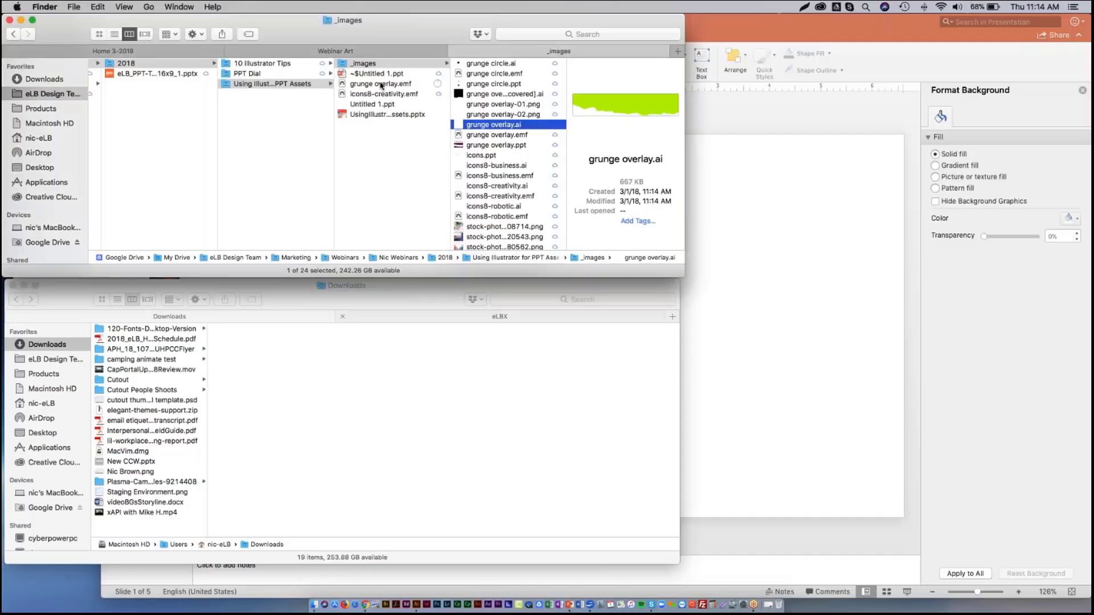
click(376, 84)
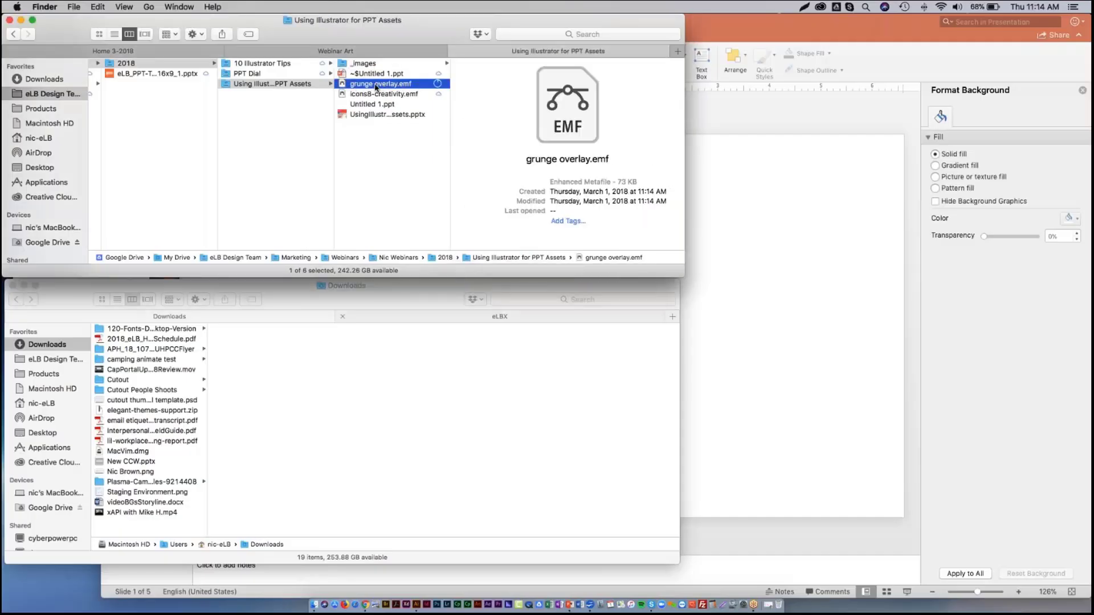
Switch to OpenOffice and create a new blank presentation
key(super+Tab)
key(super+Tab)
key(super+Tab)
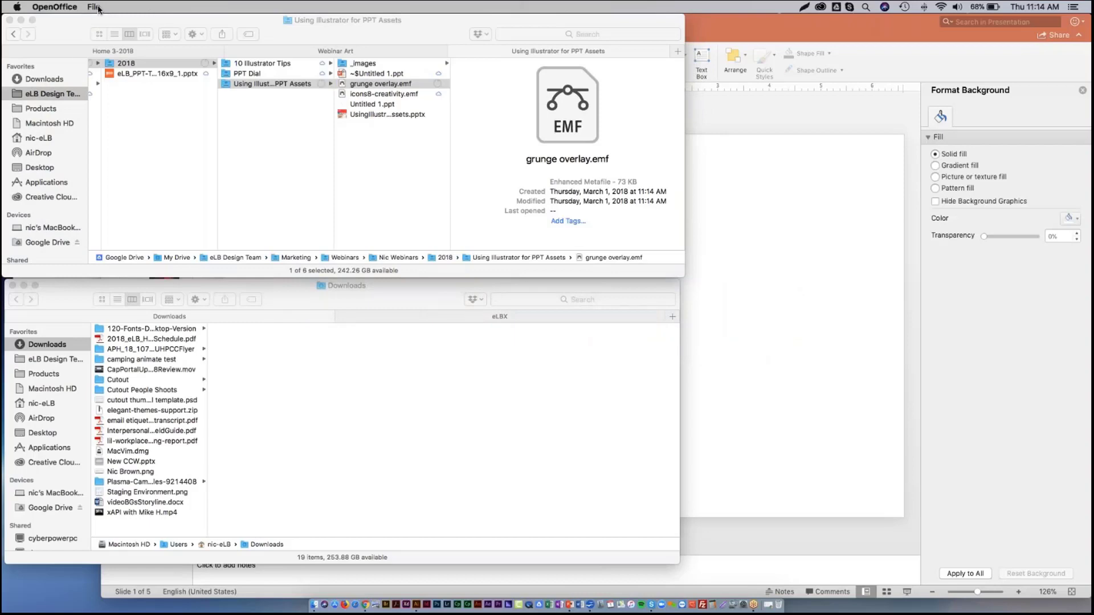
click(94, 7)
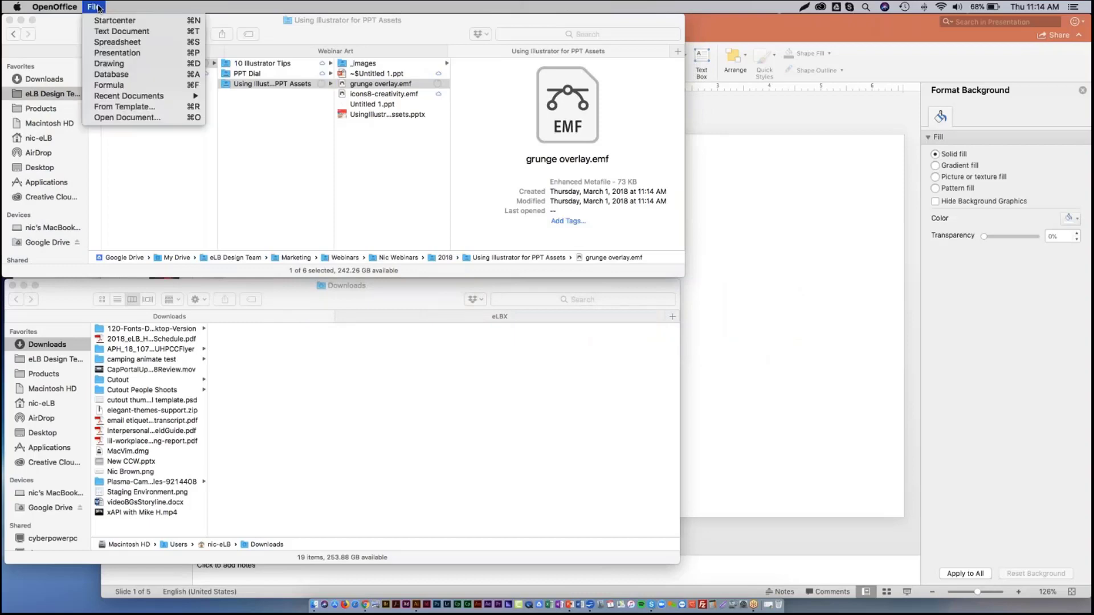
click(123, 54)
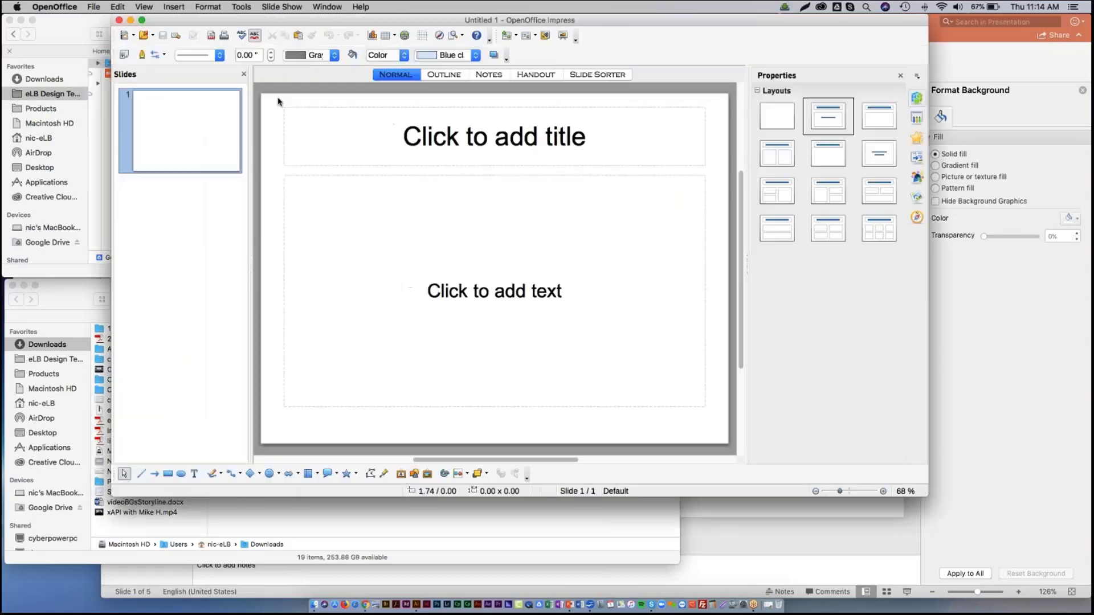
Delete the title and text placeholders from the slide and place grunge overlay.emf in the emptied area
drag(278, 102, 716, 429)
key(Delete)
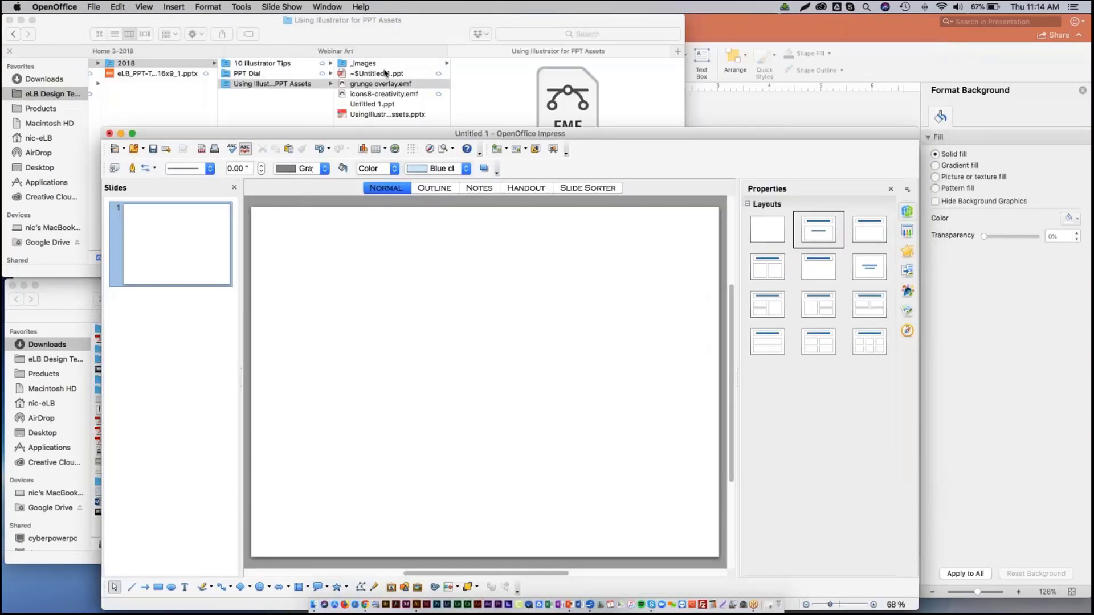
drag(380, 84, 528, 379)
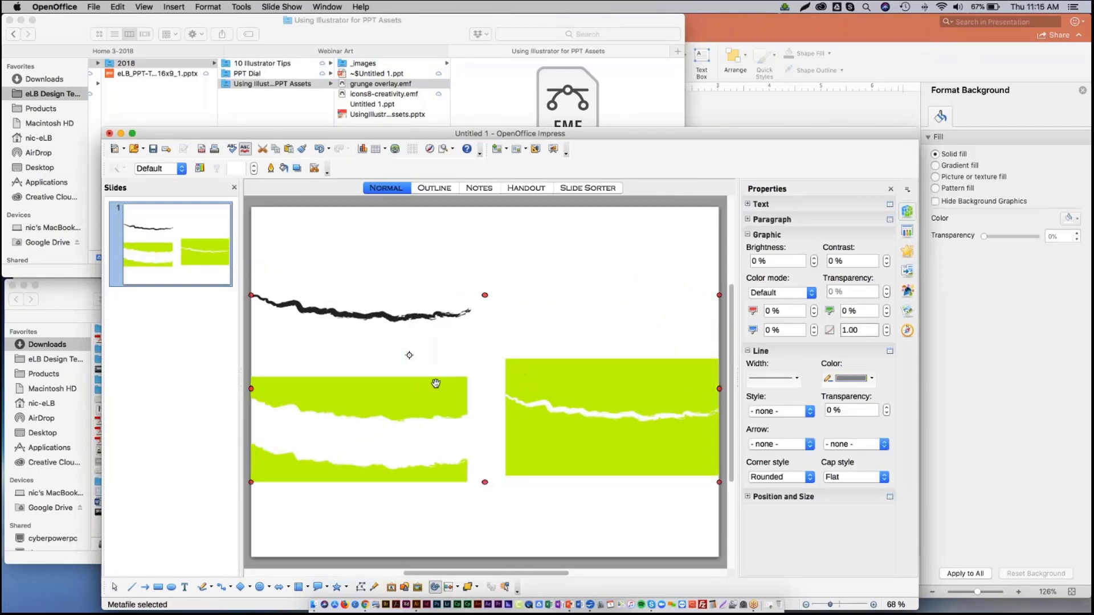
drag(381, 389, 386, 360)
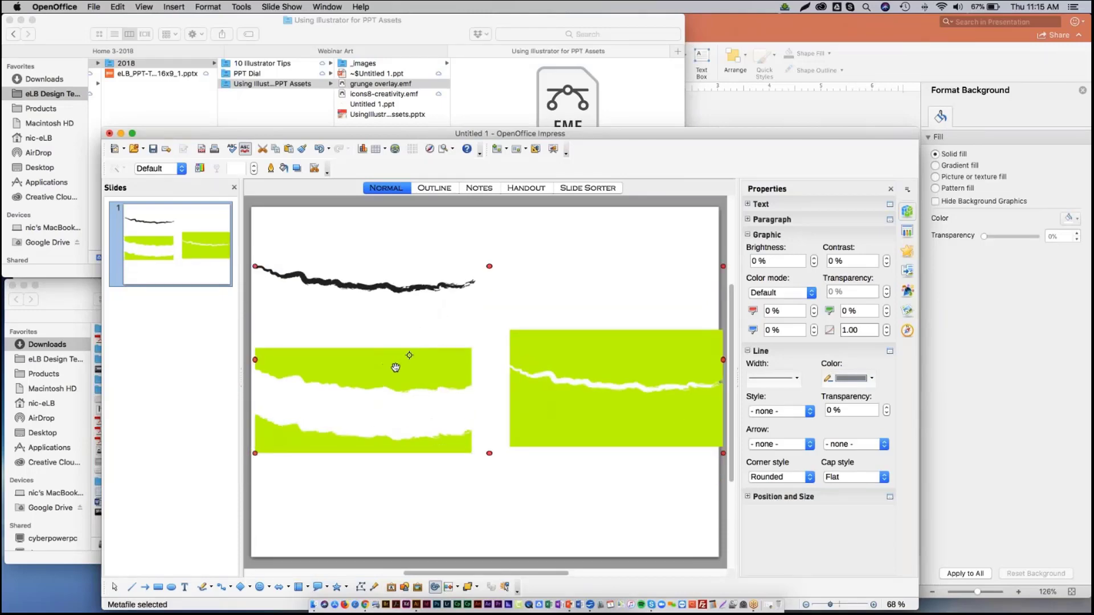
drag(393, 366, 394, 373)
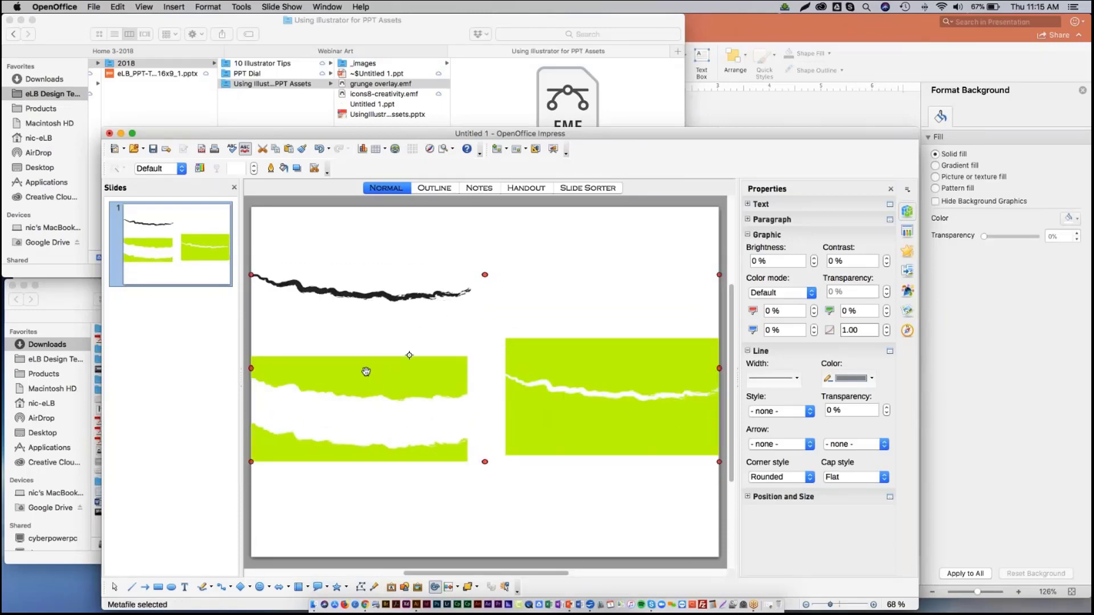
Break the placed metafile into separate shapes and check that the torn-edge pieces can be selected individually
right_click(366, 372)
click(367, 245)
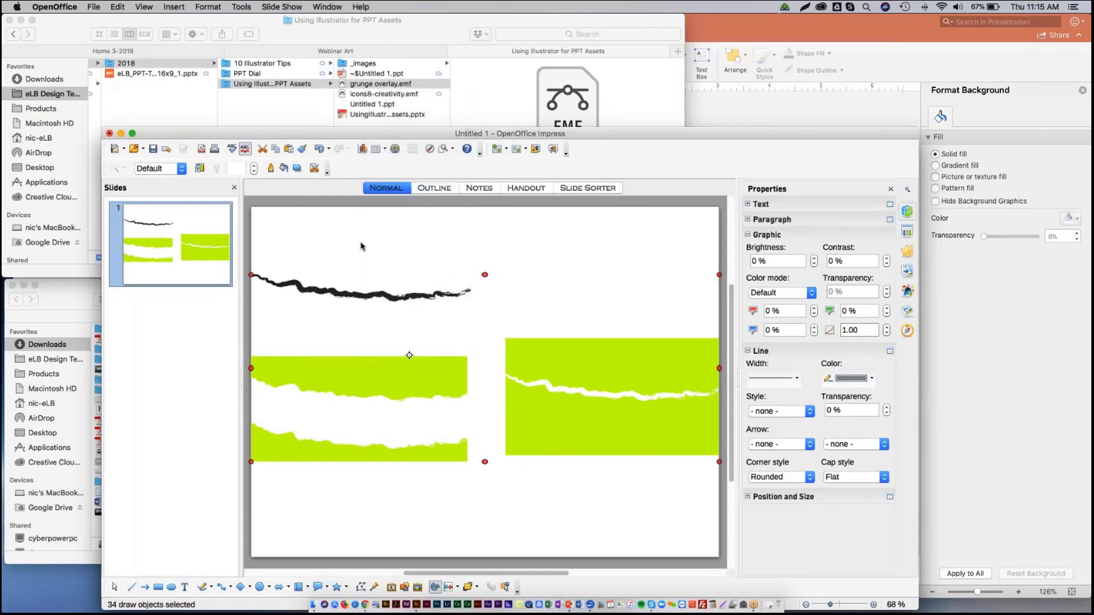
click(361, 246)
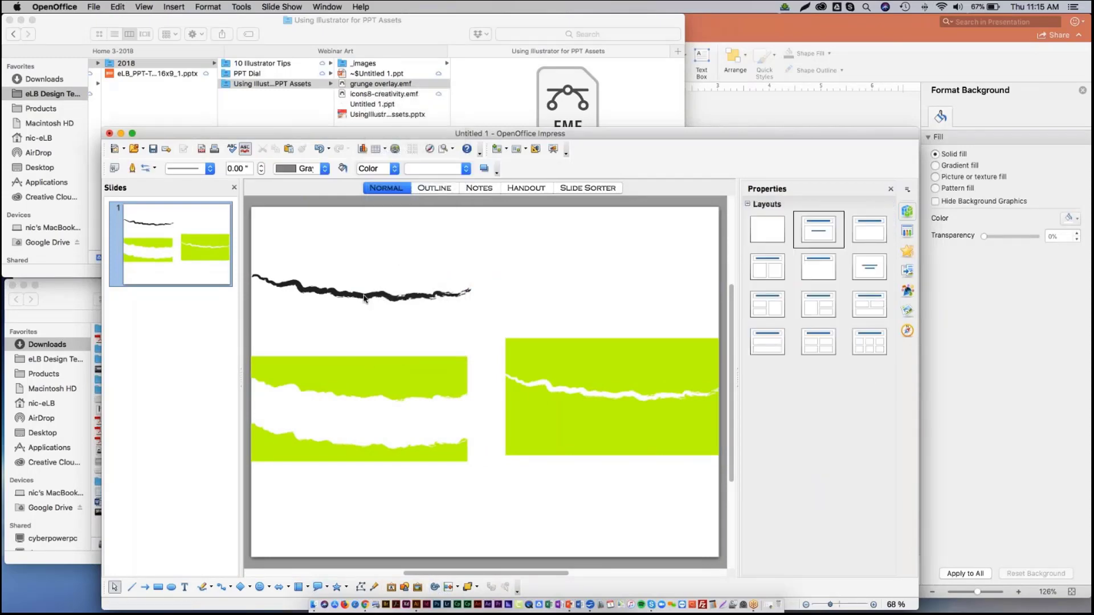
click(379, 362)
click(556, 354)
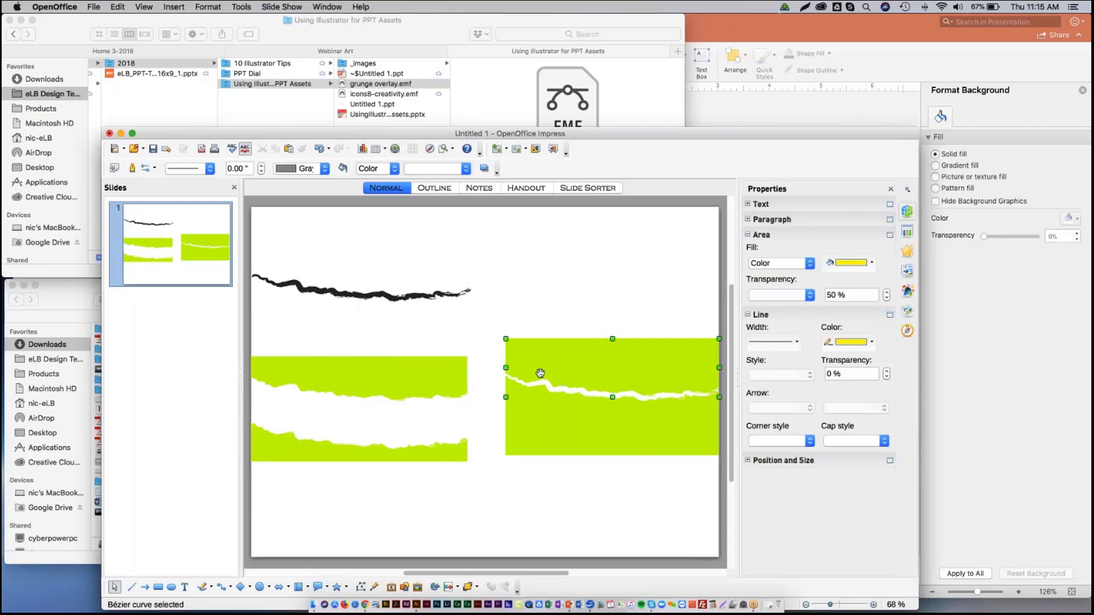
click(378, 299)
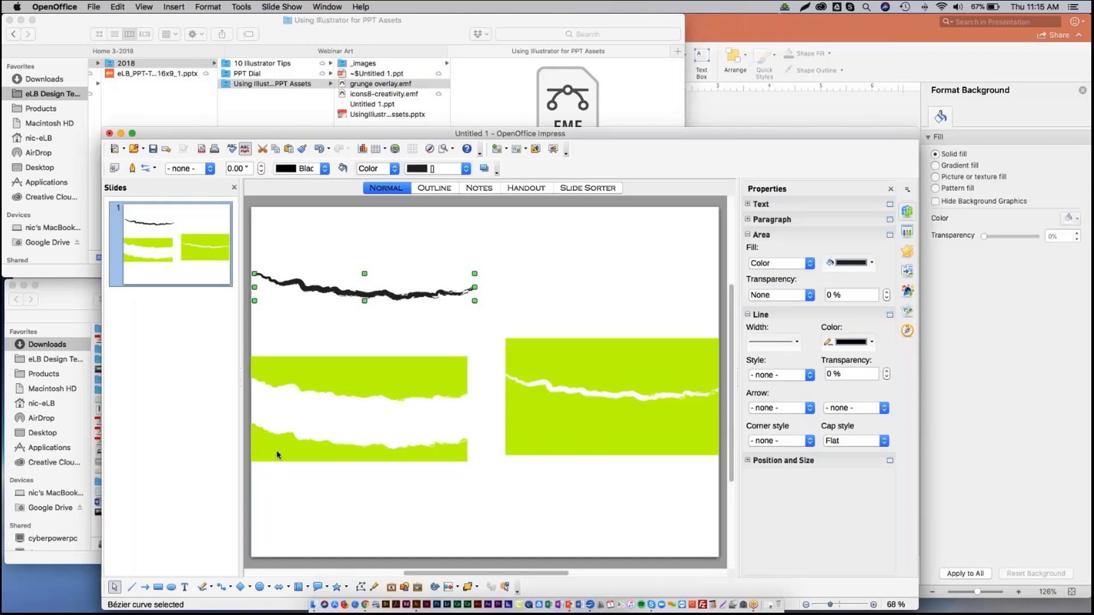
click(306, 393)
click(617, 337)
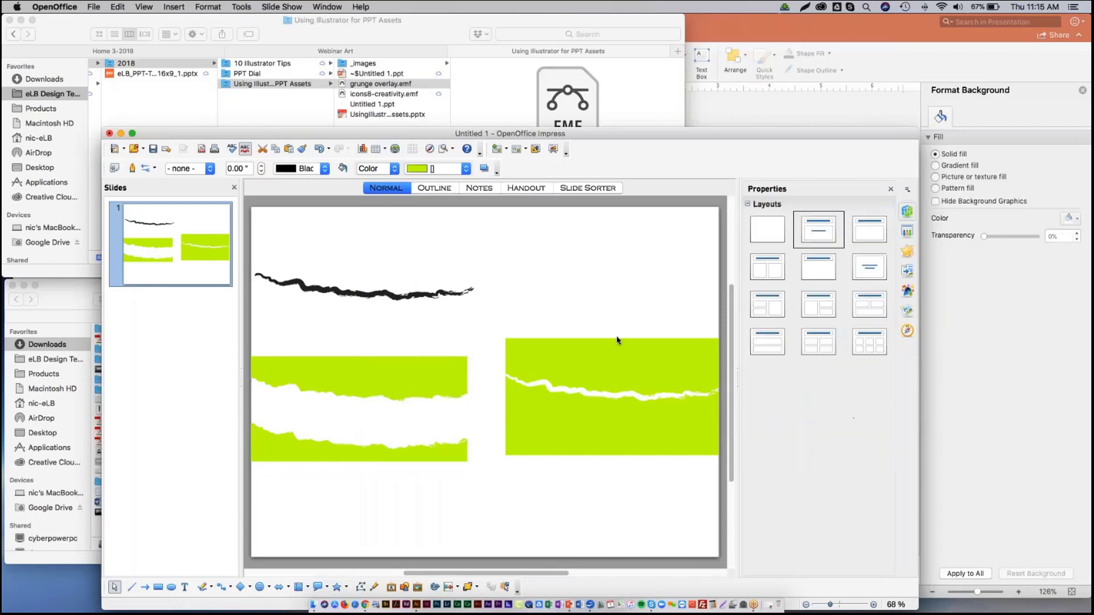
Change the fill of the upper torn-edge piece in the right-hand green block to Purple
click(614, 349)
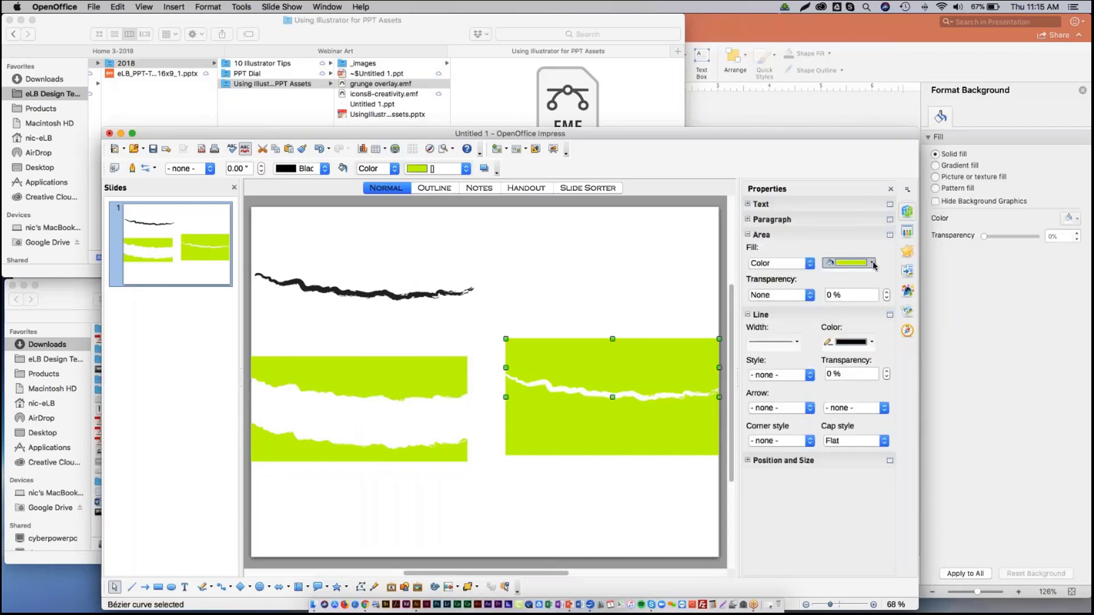
click(872, 263)
click(887, 178)
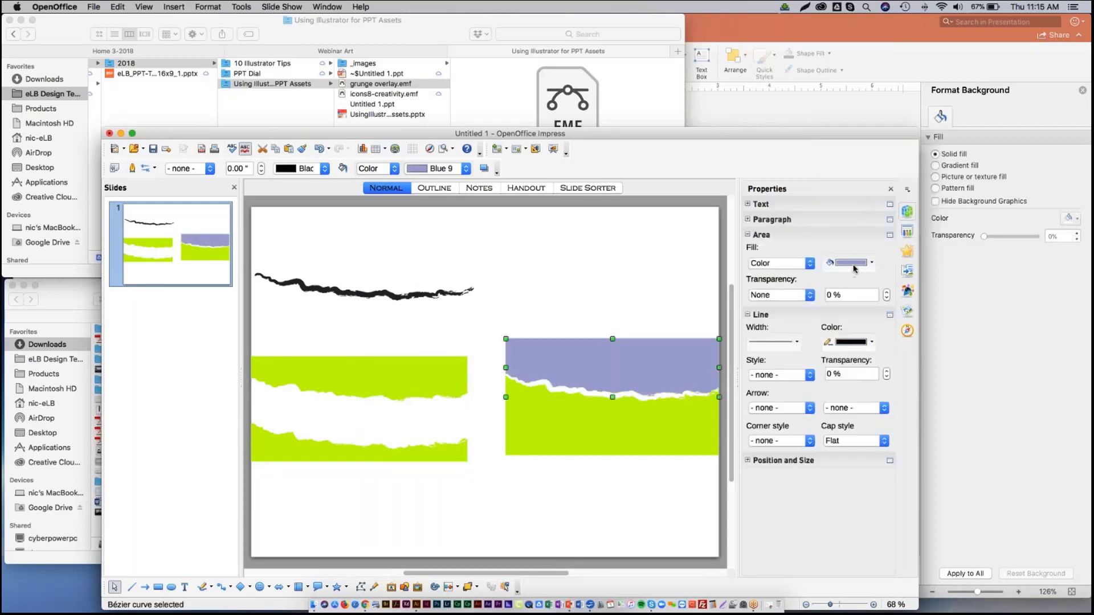
click(872, 263)
click(876, 169)
click(596, 306)
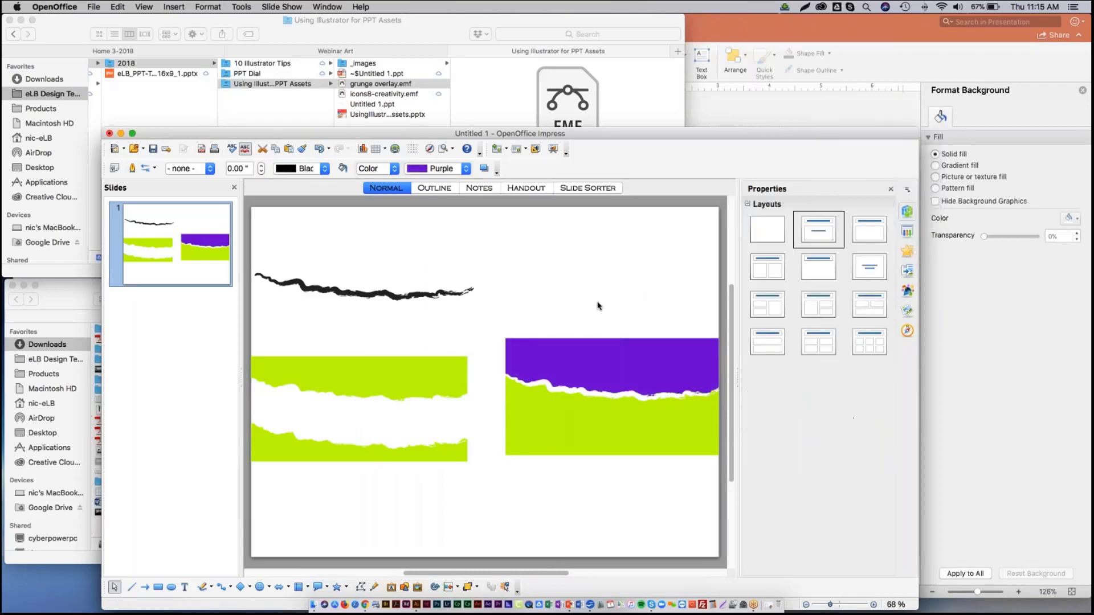
Save the presentation as grunge overlay.ppt in Microsoft PowerPoint 97/2000/XP format to the Using Illustrator for PPT Assets folder, keeping the current format
click(94, 6)
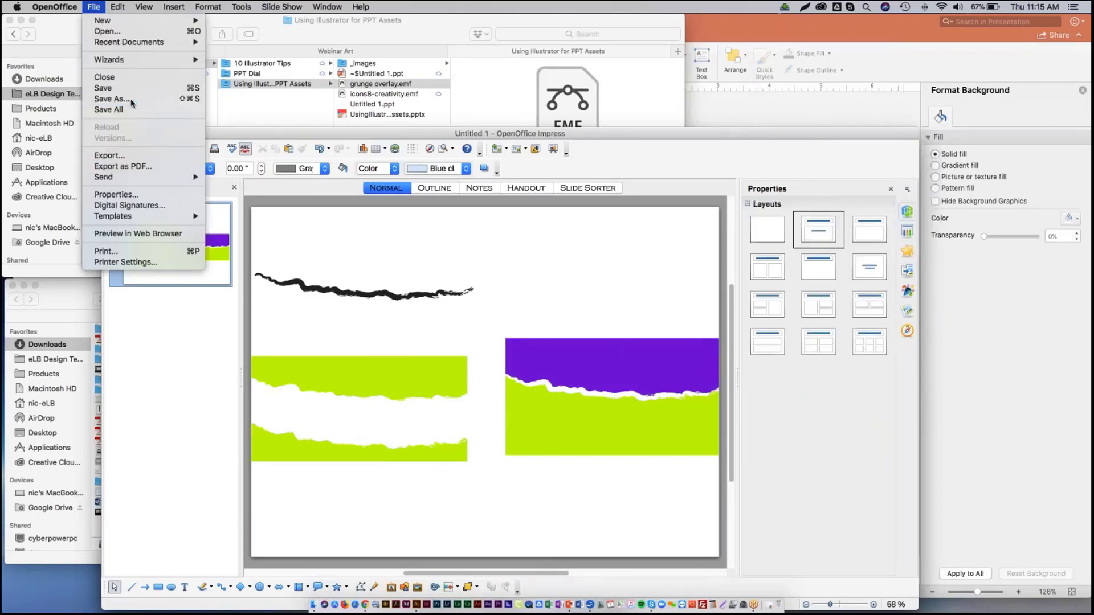
click(131, 100)
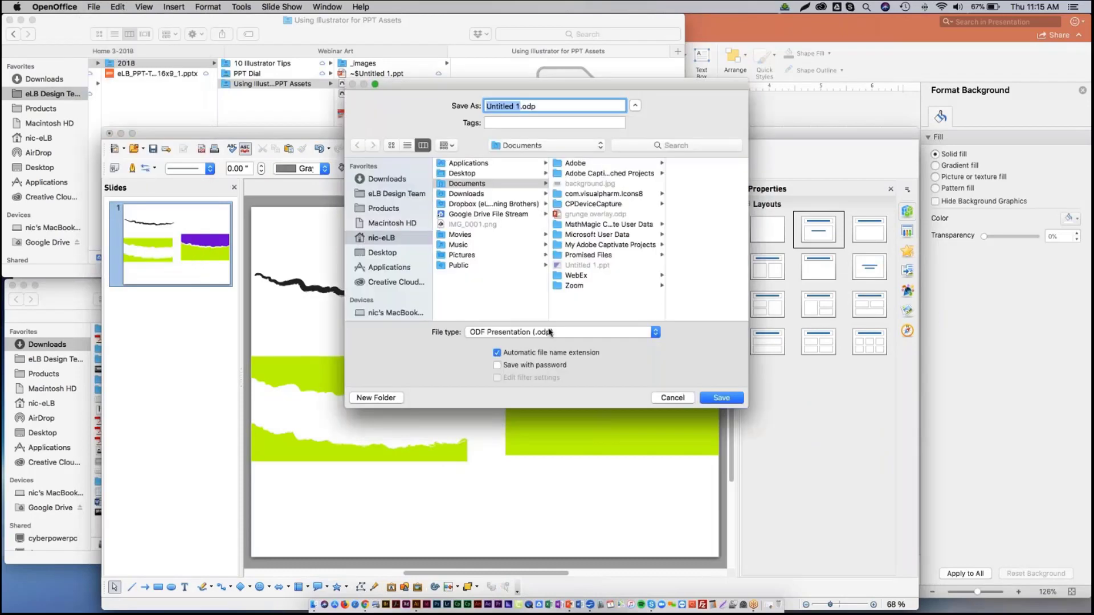
click(550, 332)
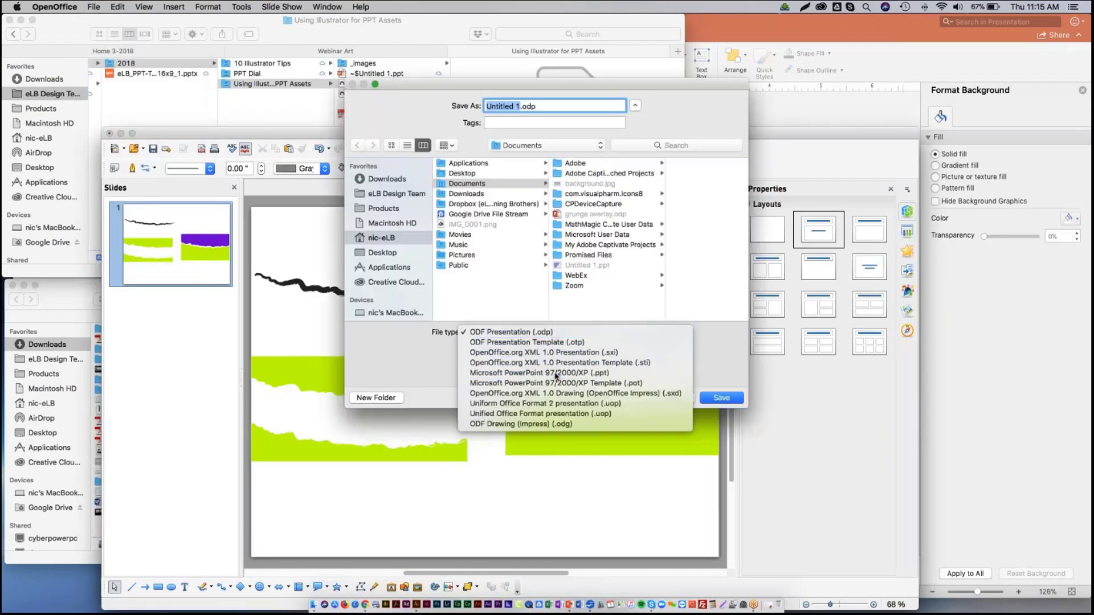
click(555, 373)
click(545, 145)
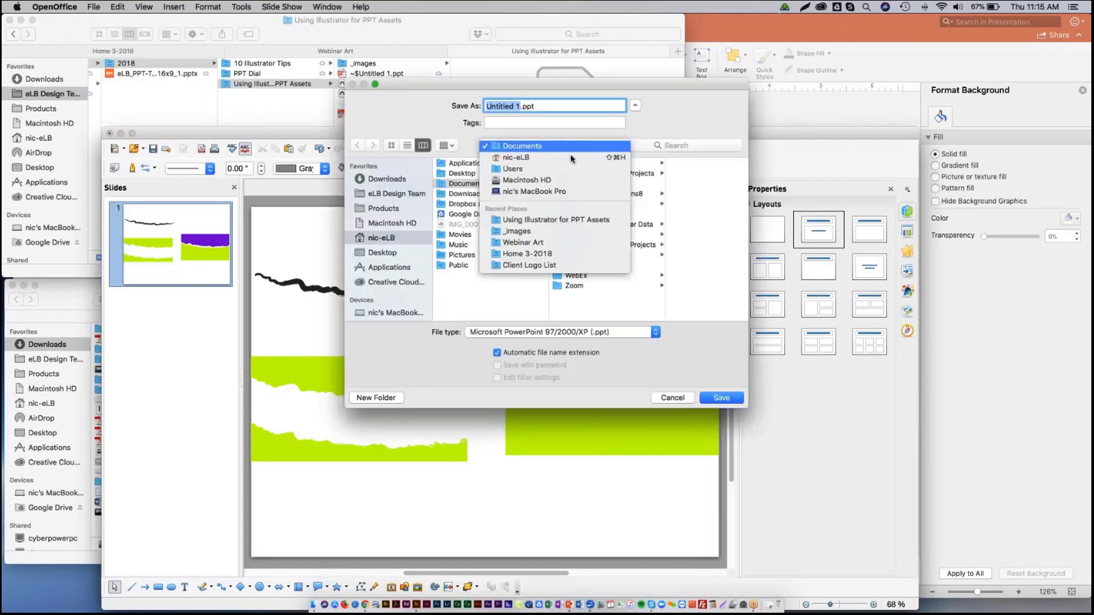
click(556, 220)
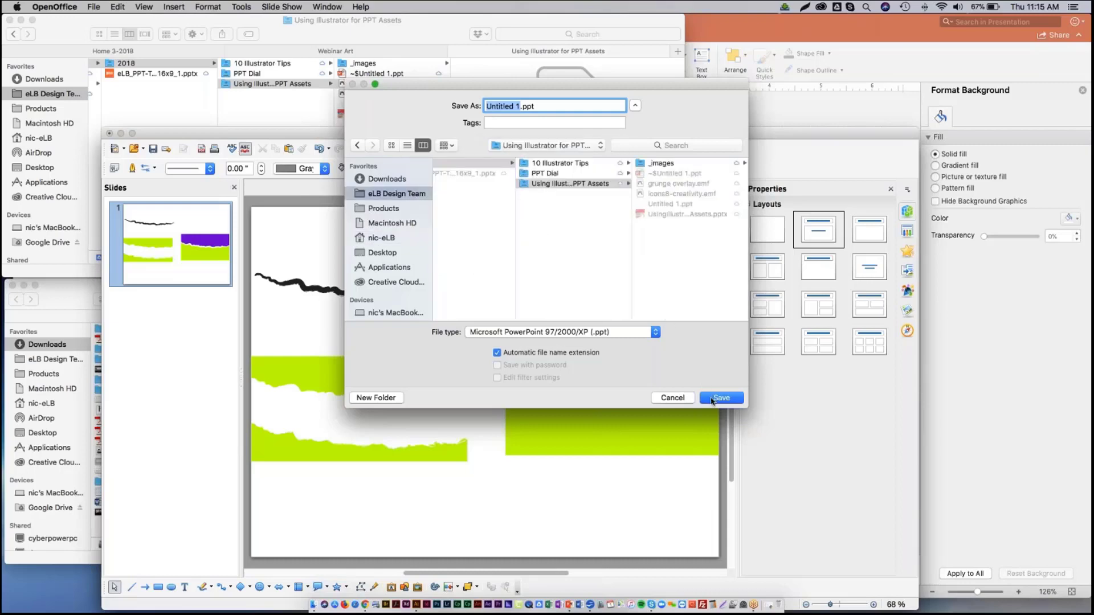
text(grunge overlay)
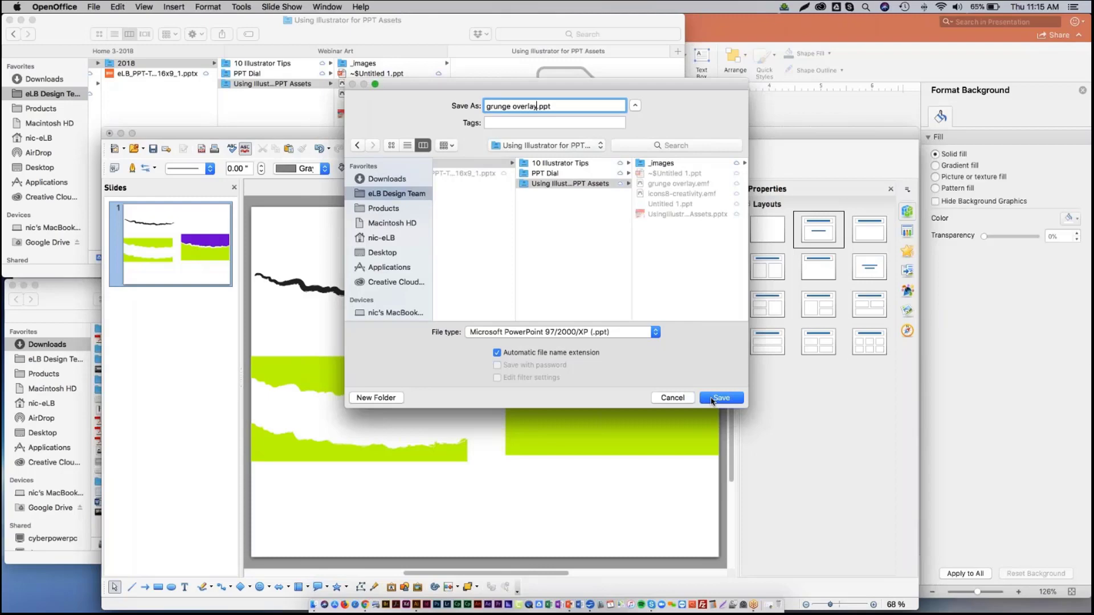
click(721, 397)
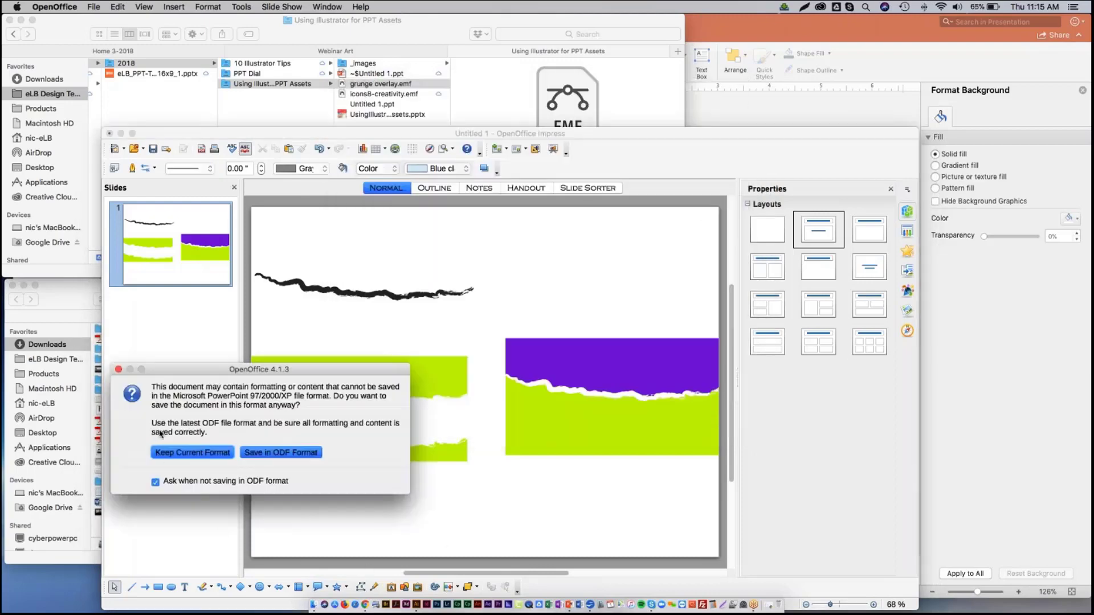
click(171, 453)
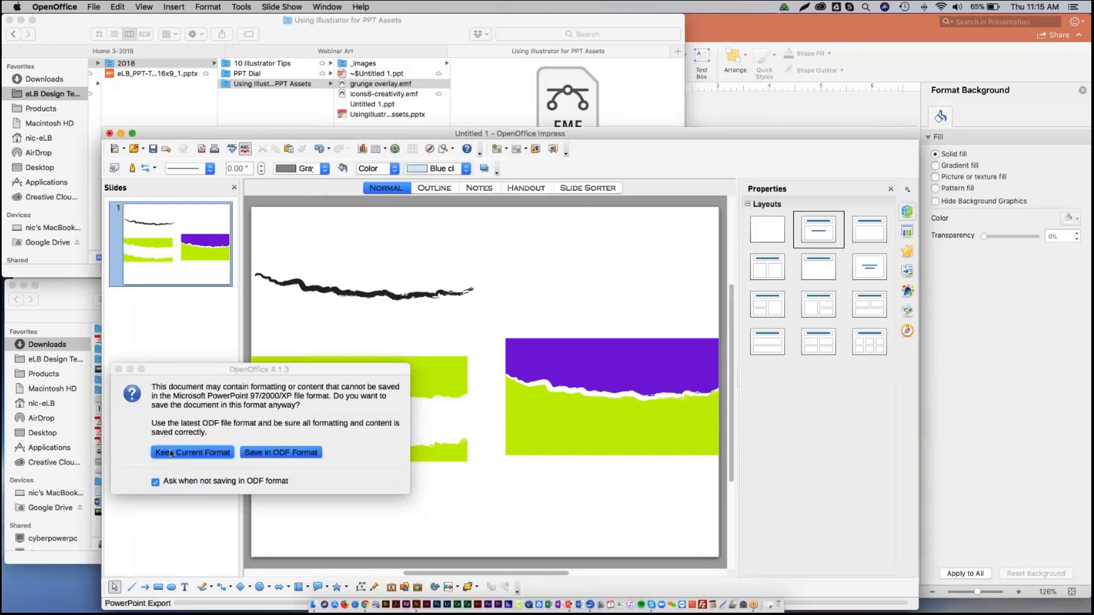
Close the OpenOffice presentation and open grunge overlay.ppt from Finder in PowerPoint
click(109, 134)
click(362, 95)
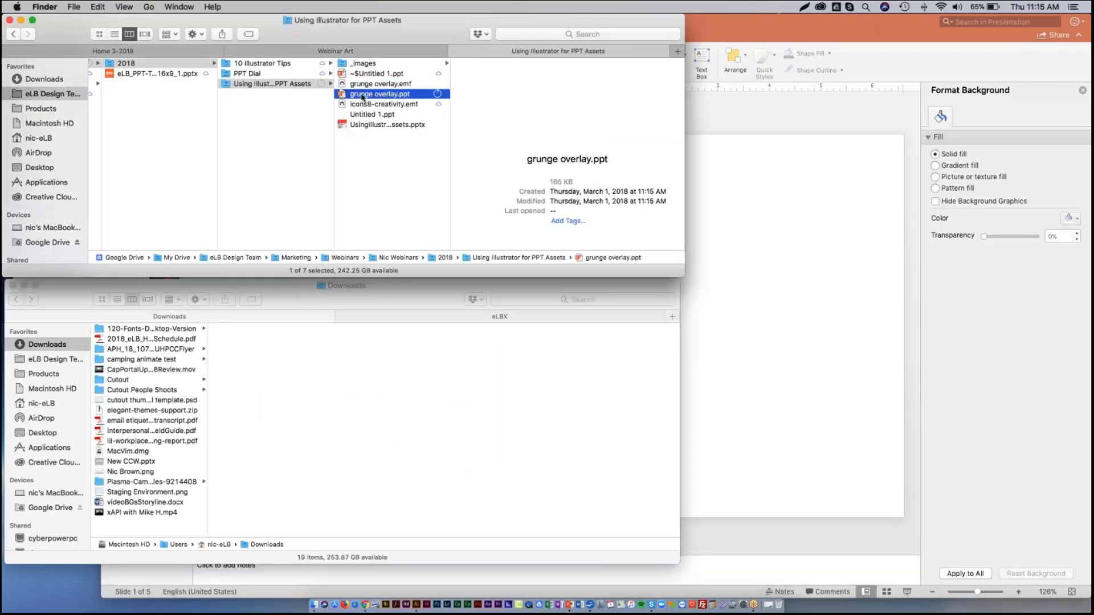
double_click(362, 95)
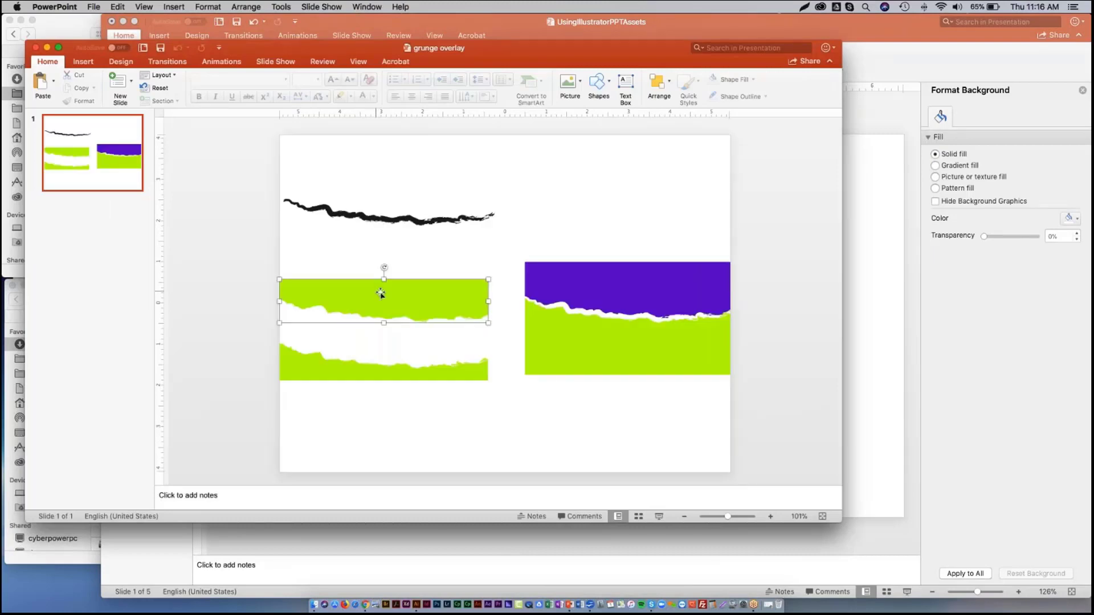
Try moving the green torn-edge strips beyond the slide's right edge, and undo the move
click(378, 291)
drag(378, 291, 881, 266)
click(68, 262)
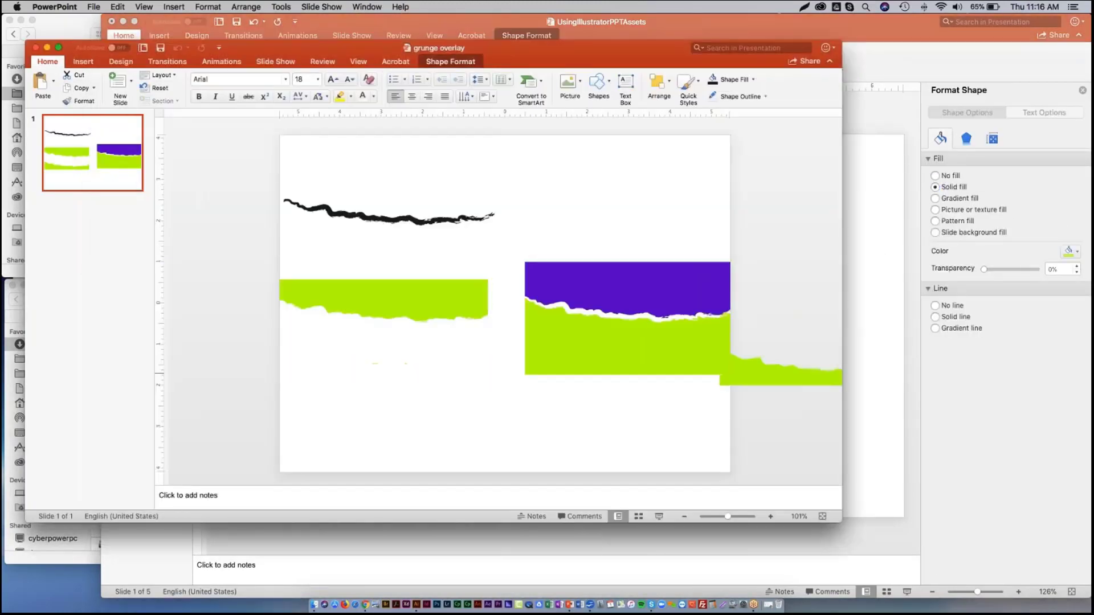
key(super+z)
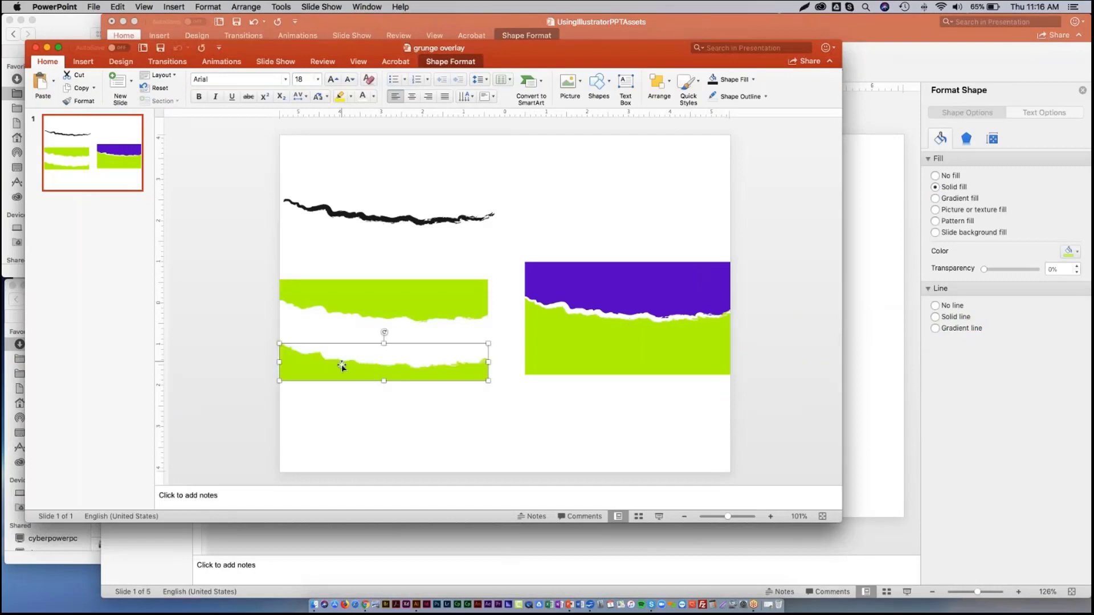